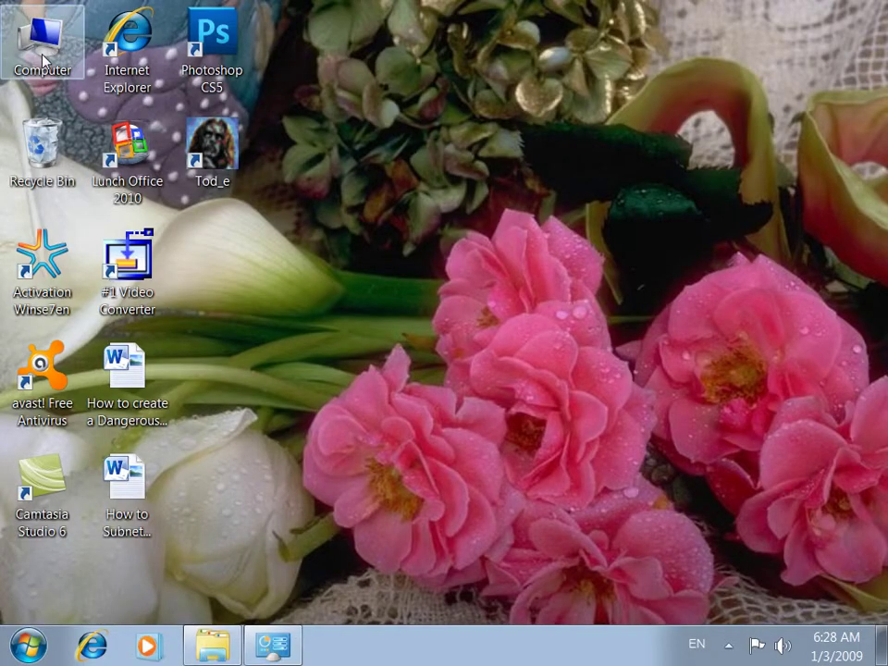
Open the Computer window to view the available hard disk drives, including New Volume (F:), and minimize it
double_click(43, 62)
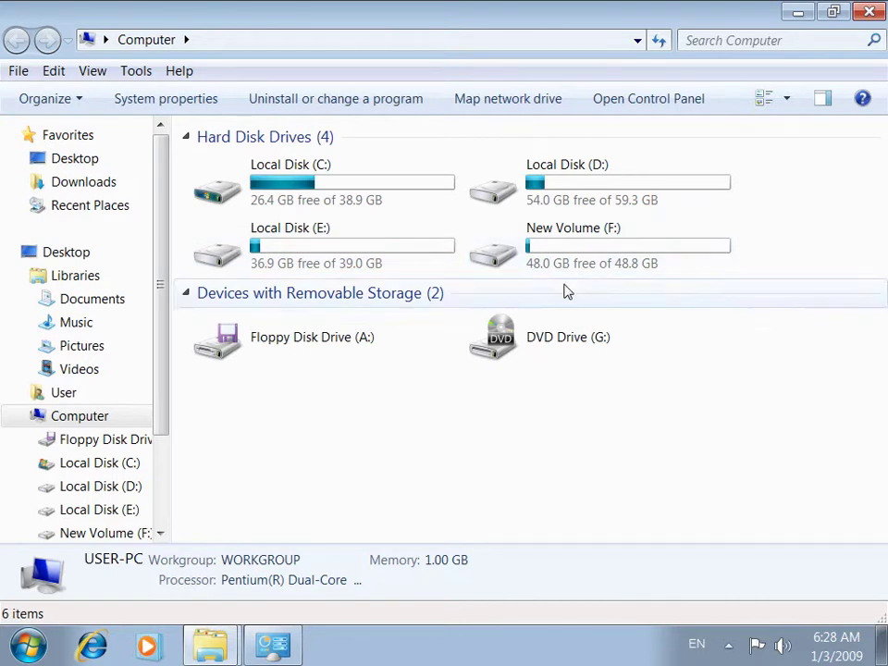
mouse_move(546, 250)
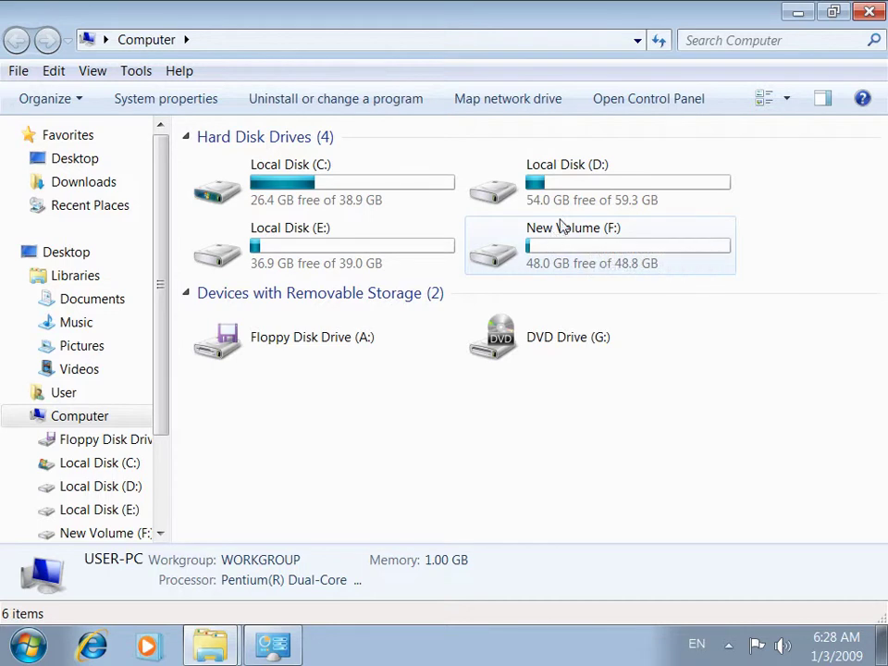
click(797, 13)
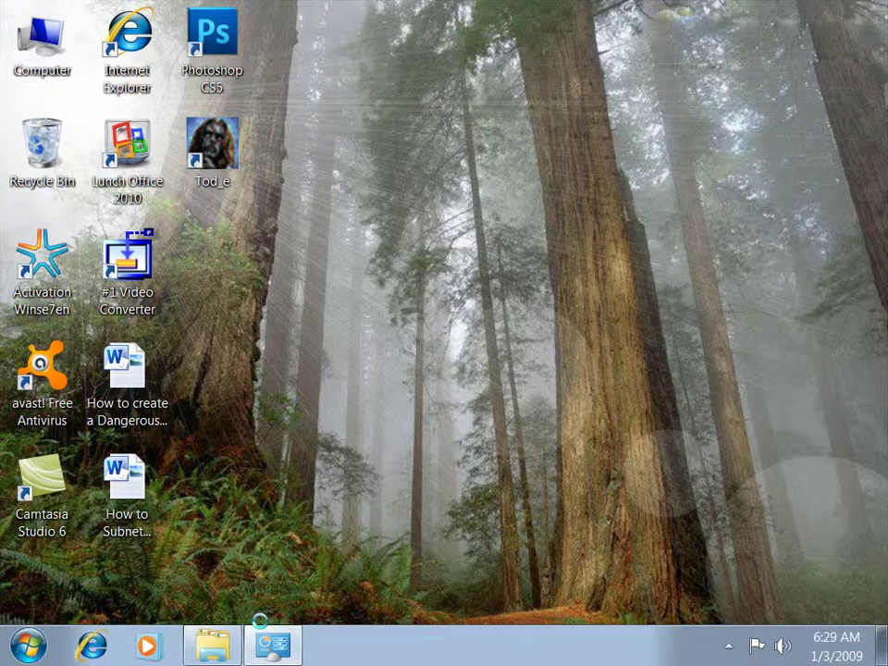
Open BitLocker Drive Encryption in Control Panel and compare its drive list with the drives in the Computer window
click(272, 647)
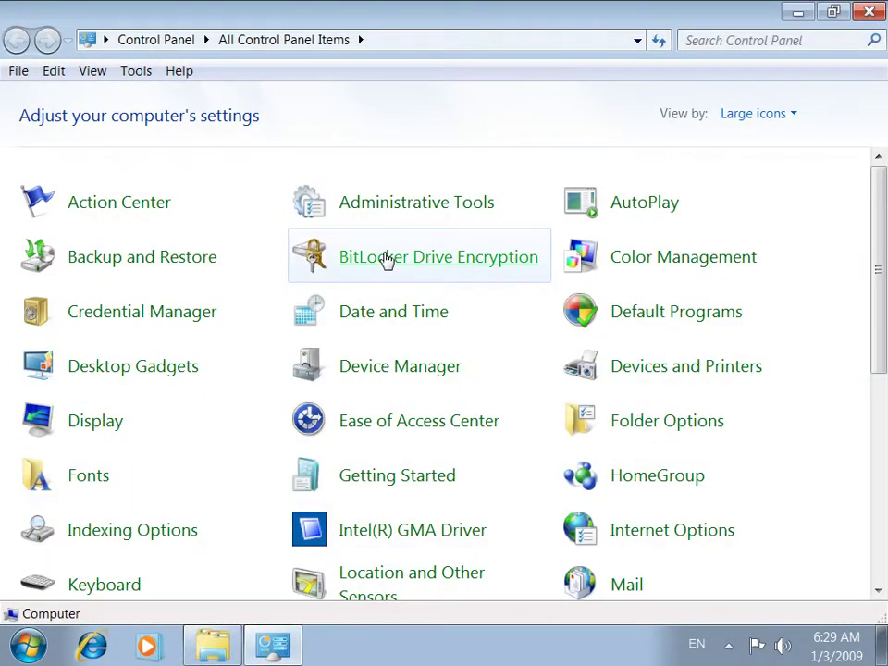
click(457, 262)
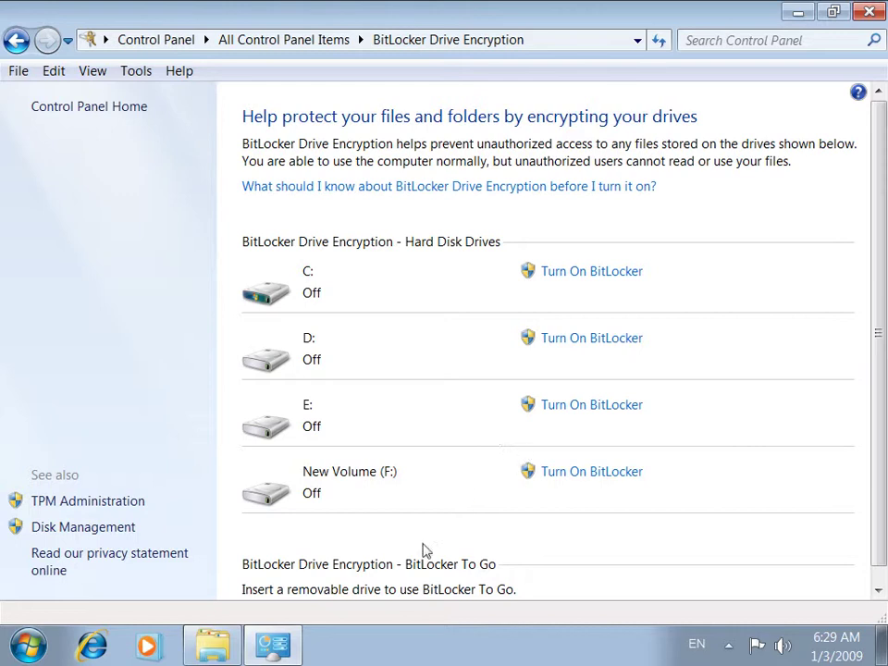
click(270, 652)
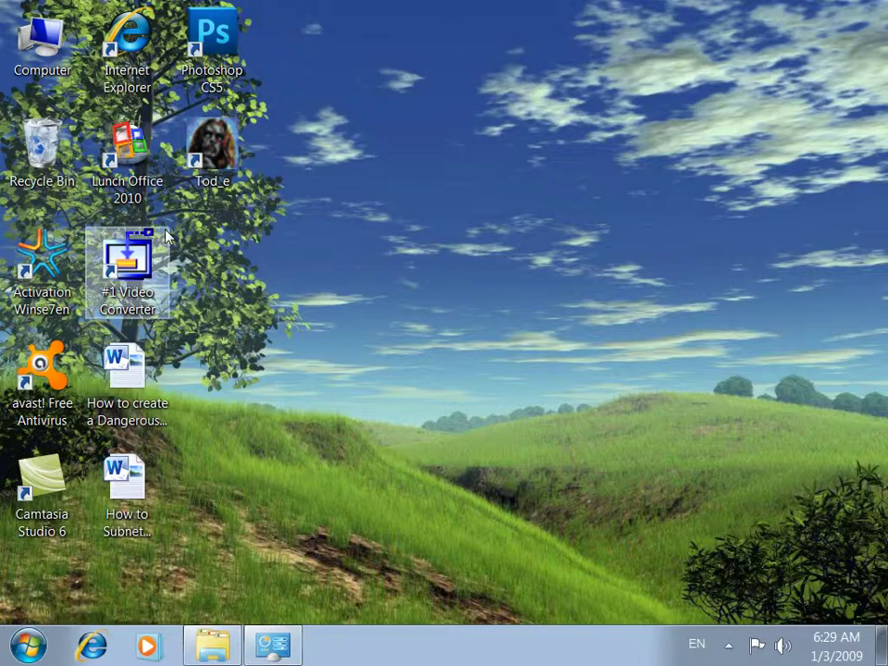
double_click(37, 42)
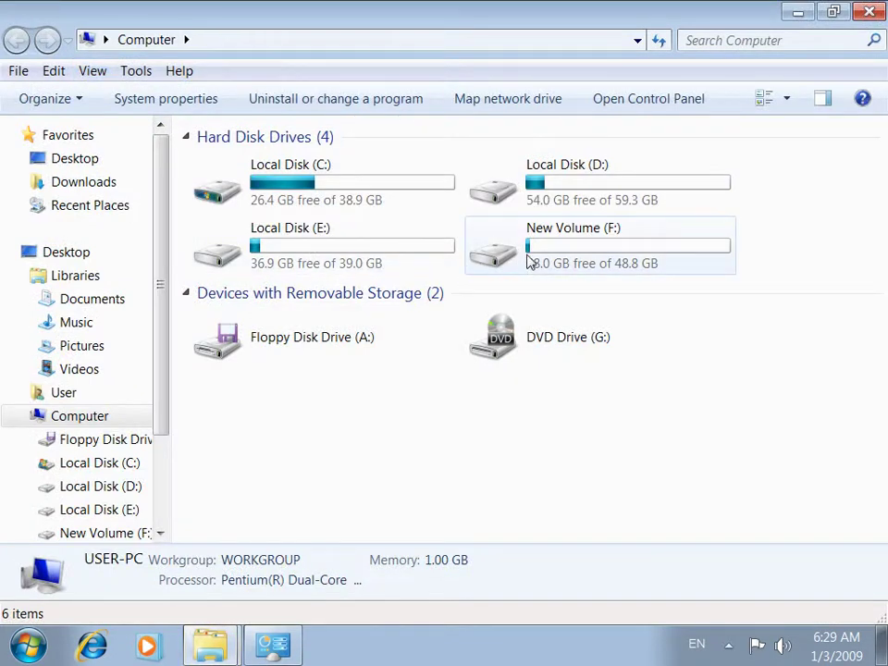
click(870, 11)
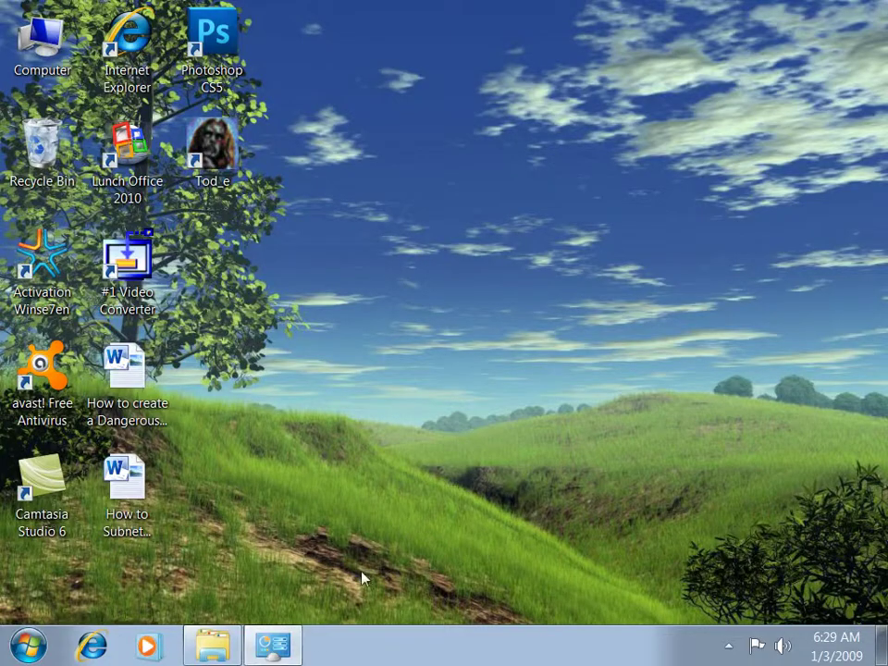
click(273, 648)
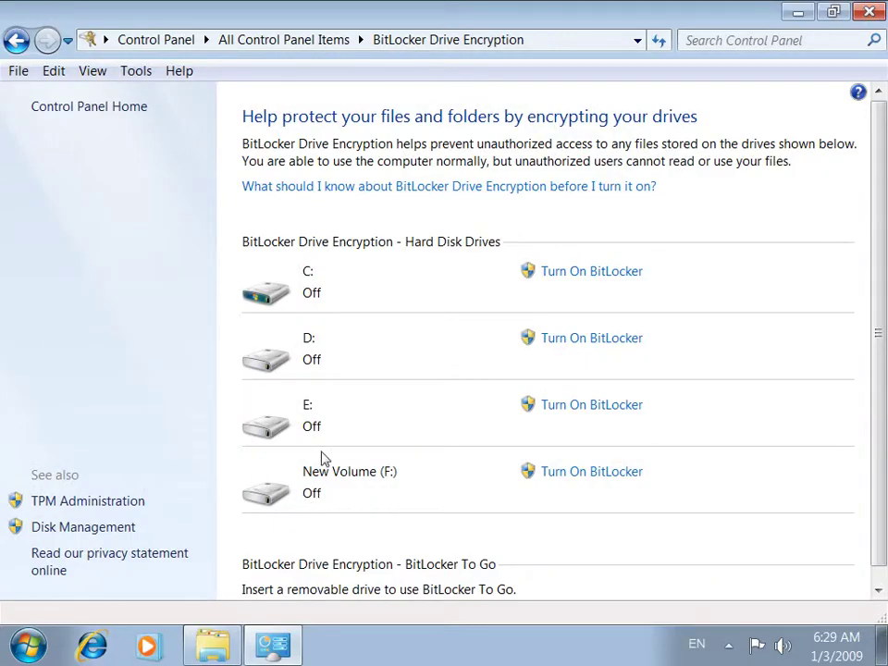
Turn on BitLocker for New Volume (F:) with password unlocking, entering and re-entering the drive password
click(592, 472)
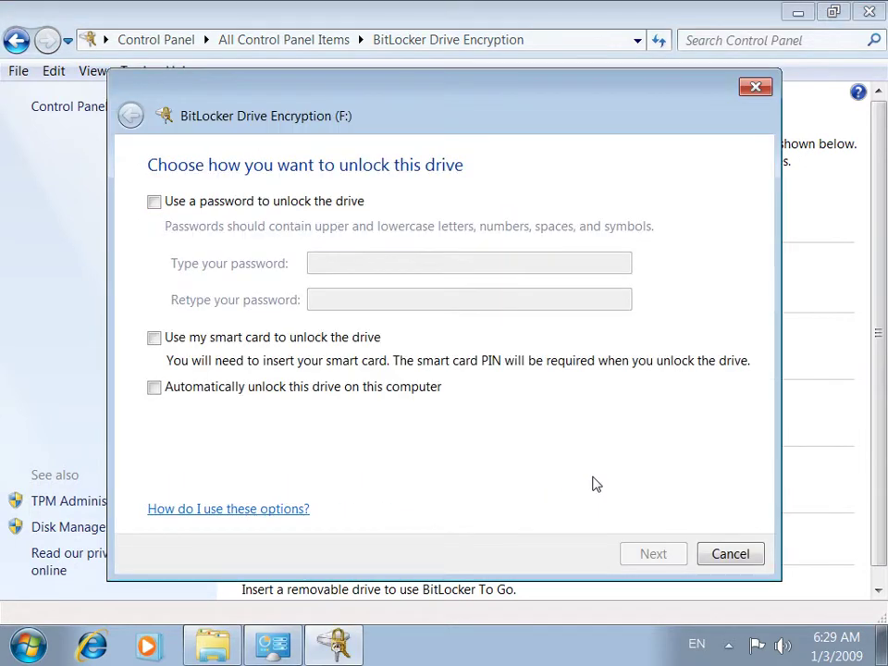
click(178, 203)
click(341, 262)
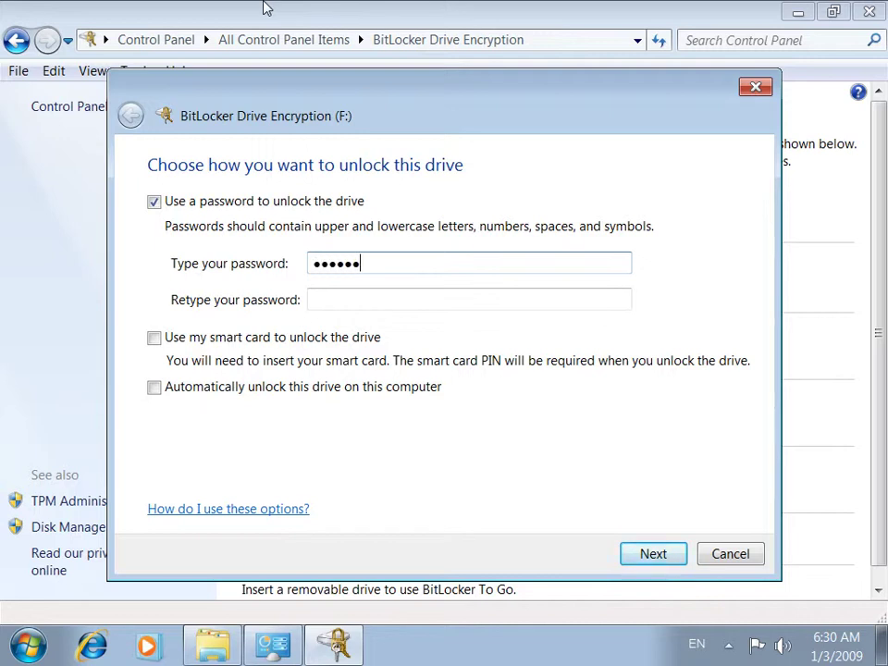
key(BackSpace)
key(BackSpace)
key(BackSpace)
key(BackSpace)
key(Tab)
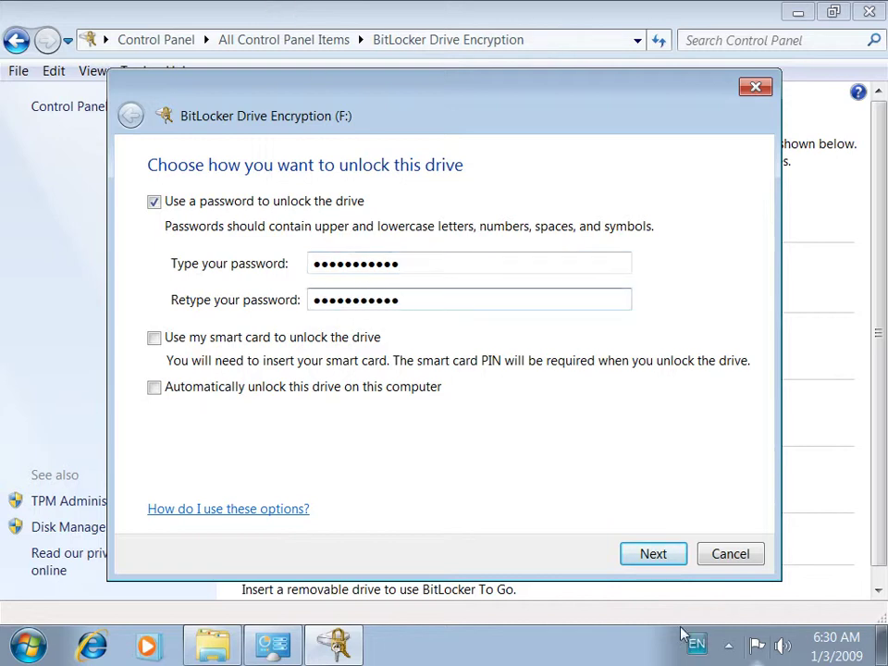
click(662, 548)
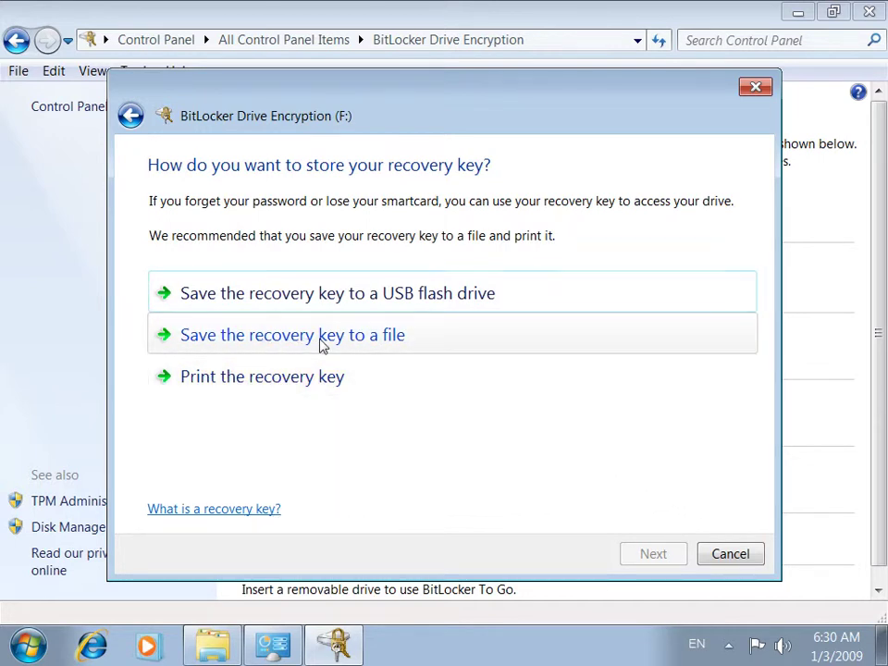
Save the recovery key as a text file on the desktop with "sds" in its name, accepting storage on this computer
click(345, 345)
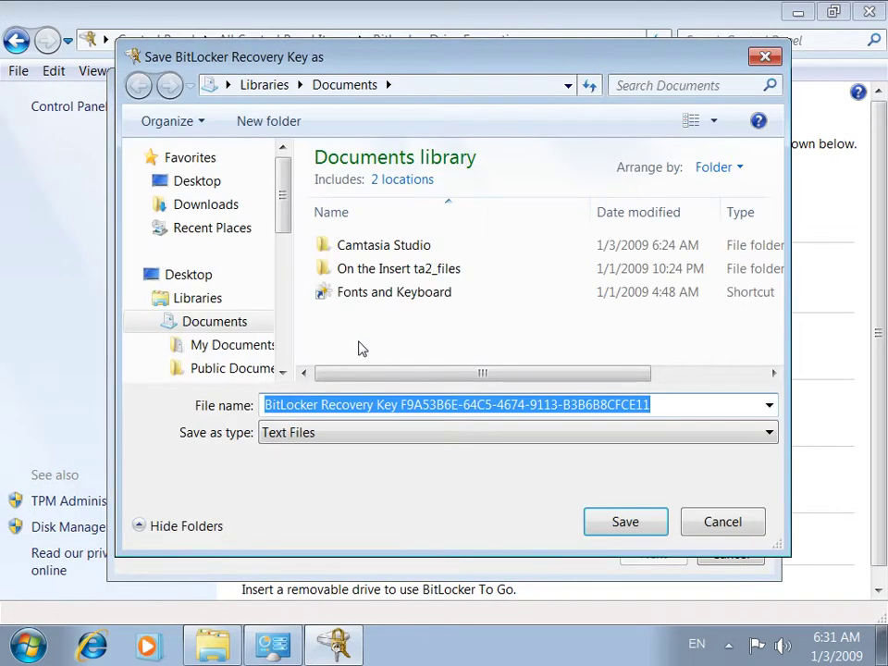
click(220, 185)
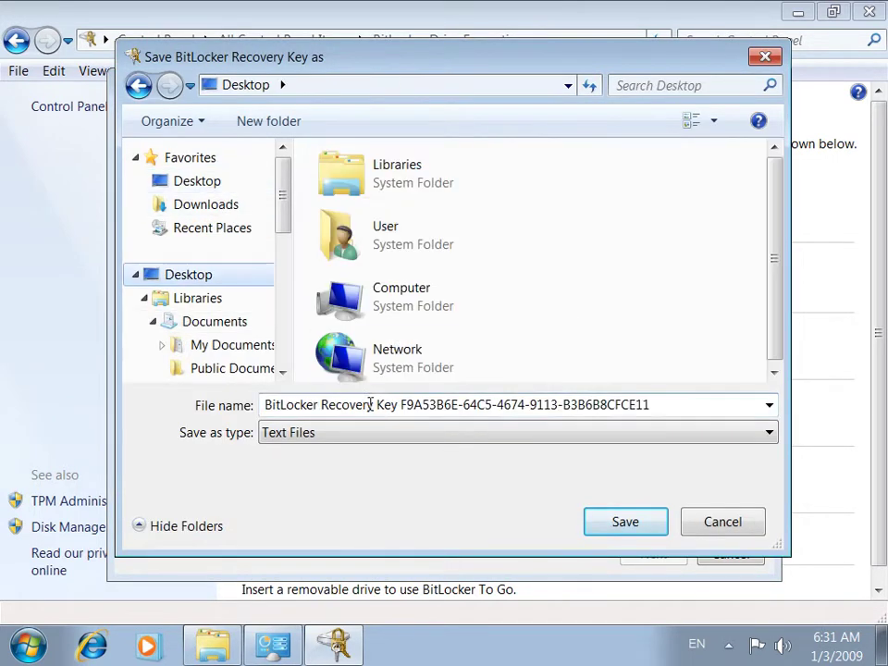
click(372, 405)
text(sds)
click(637, 530)
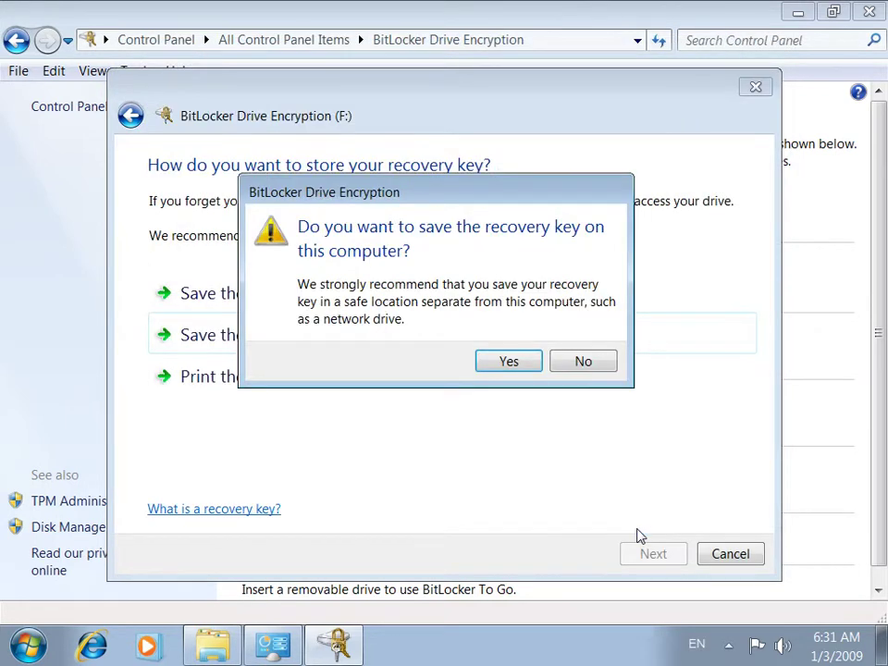
click(512, 363)
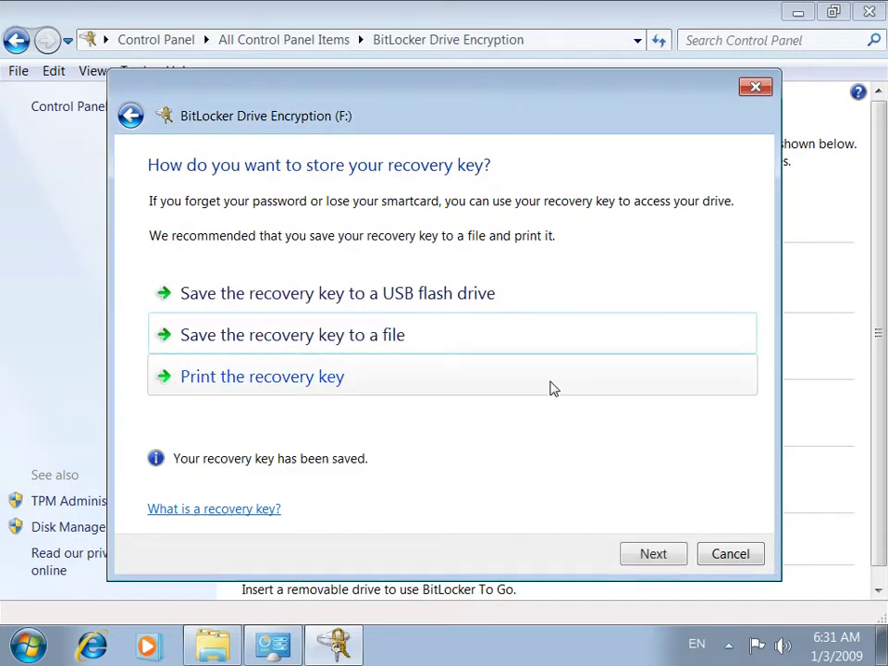
click(653, 556)
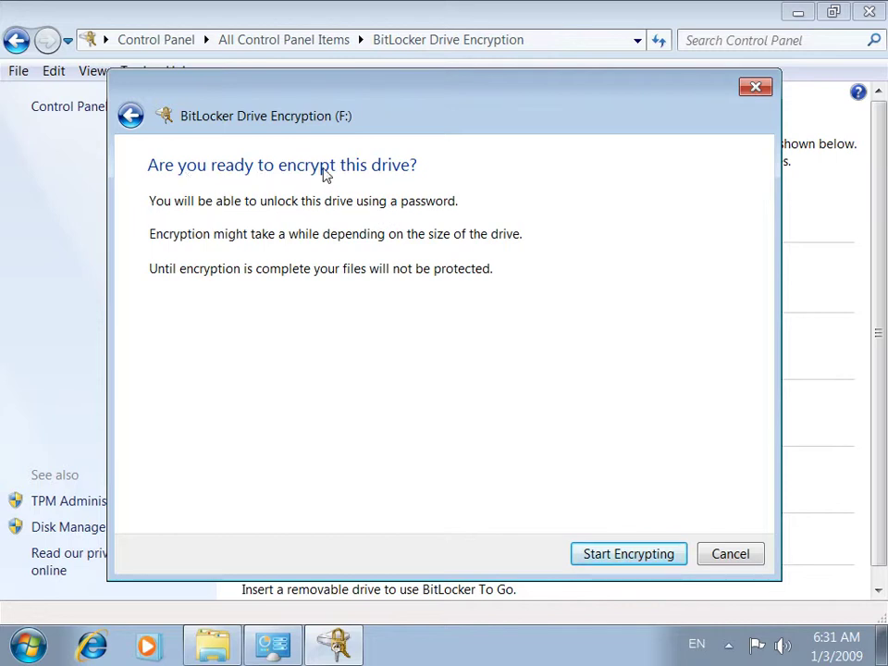
Start encrypting drive F: and check the encryption progress again from the notification area before closing it
click(597, 555)
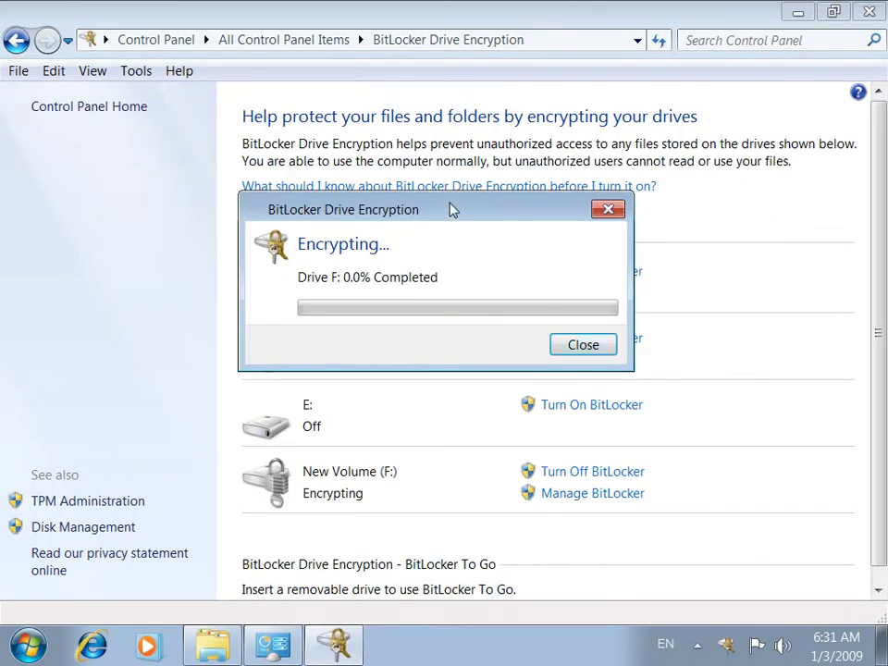
drag(451, 210, 454, 242)
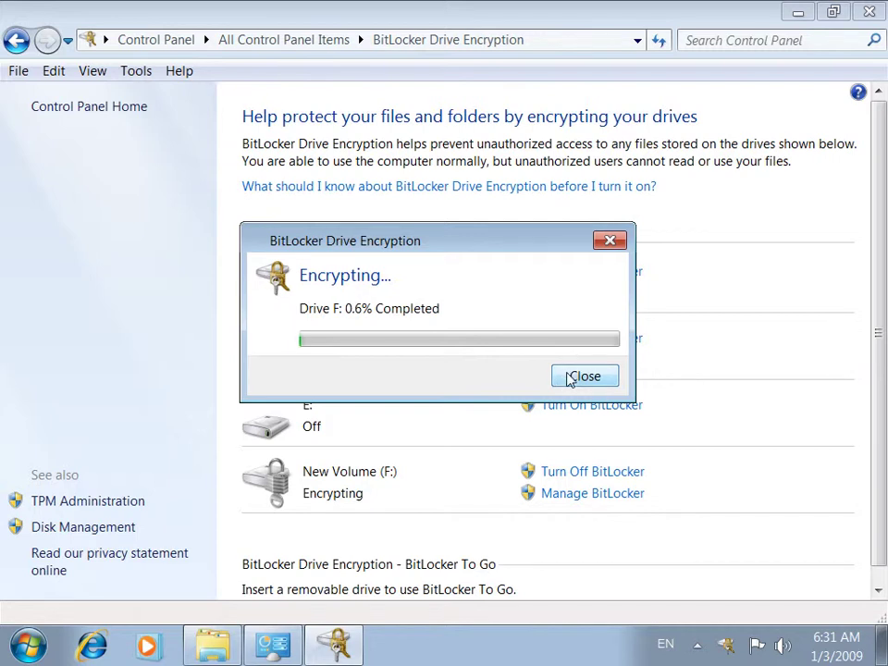
click(584, 377)
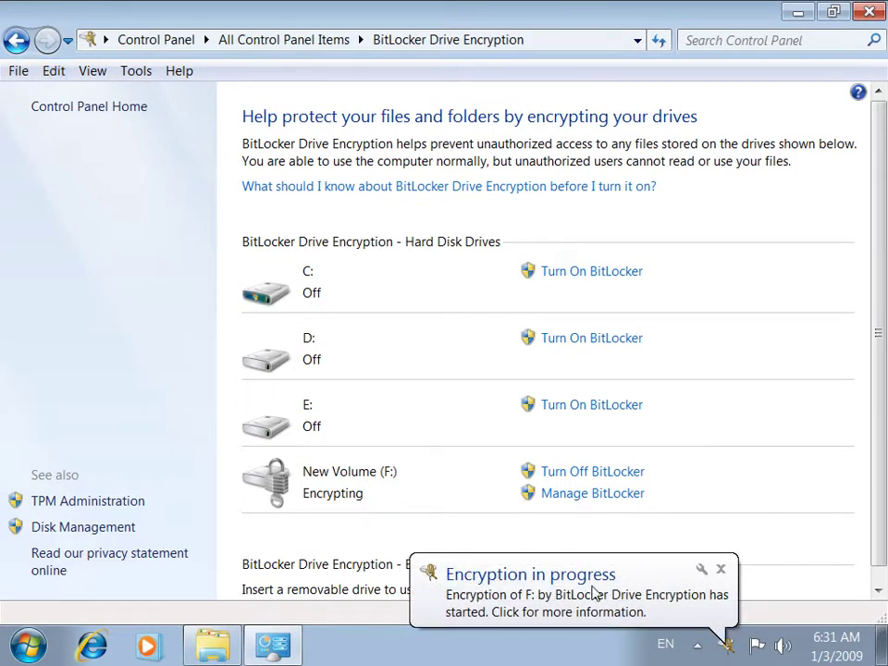
click(729, 648)
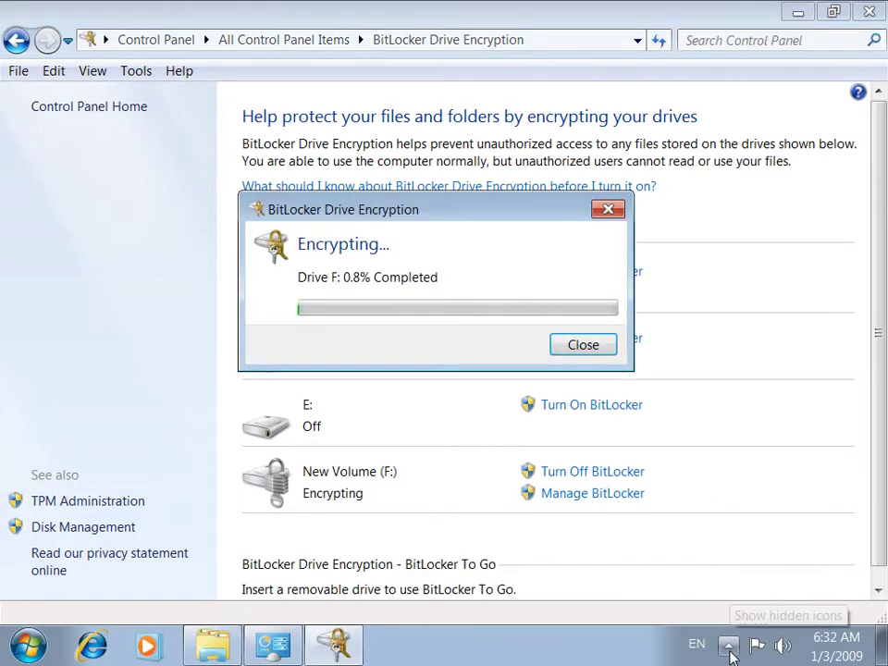
click(608, 209)
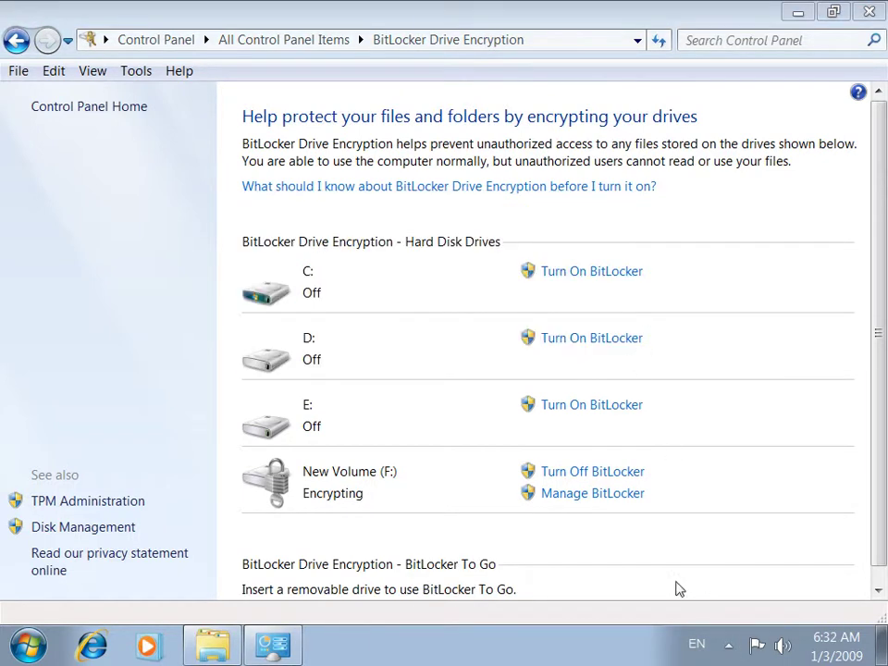
Return to the All Control Panel Items list
click(26, 44)
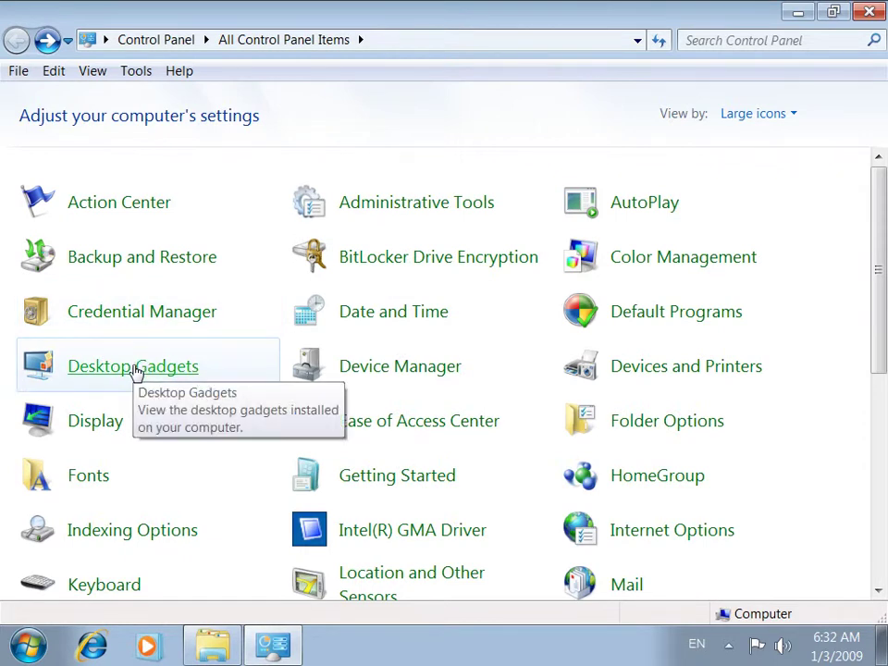
click(265, 639)
drag(708, 56, 865, 279)
drag(674, 12, 785, 252)
drag(660, 165, 859, 379)
drag(873, 375, 819, 297)
drag(707, 1, 874, 220)
click(272, 639)
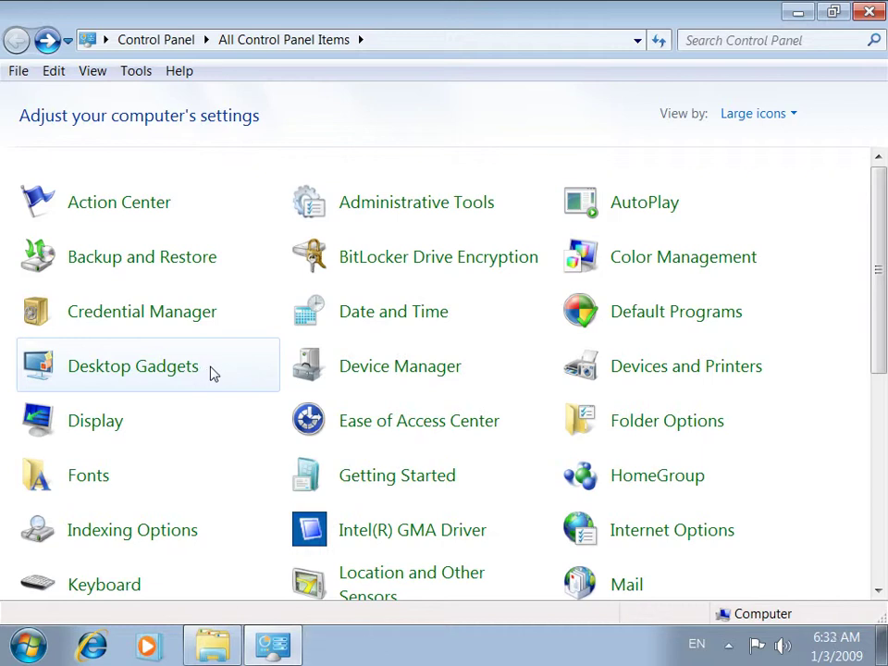
Open the Desktop Gadgets gallery, minimize Control Panel and move the gallery aside on the desktop
mouse_move(294, 649)
click(192, 371)
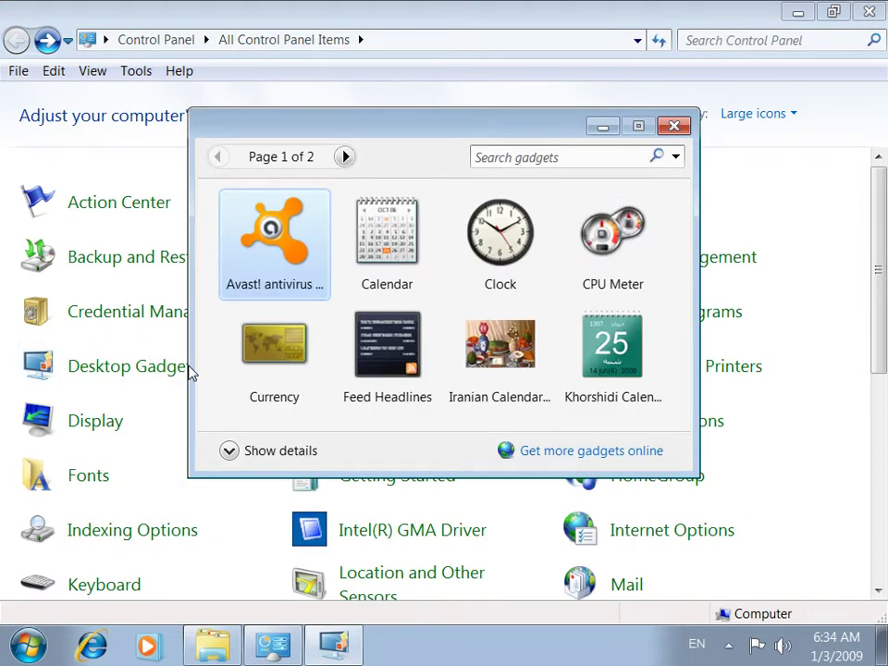
drag(416, 136, 459, 158)
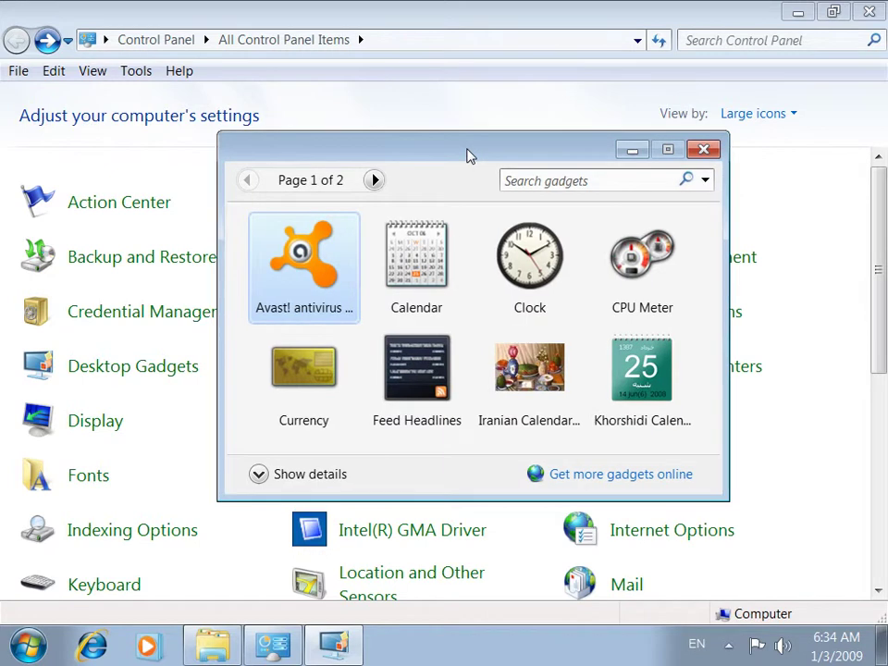
click(789, 16)
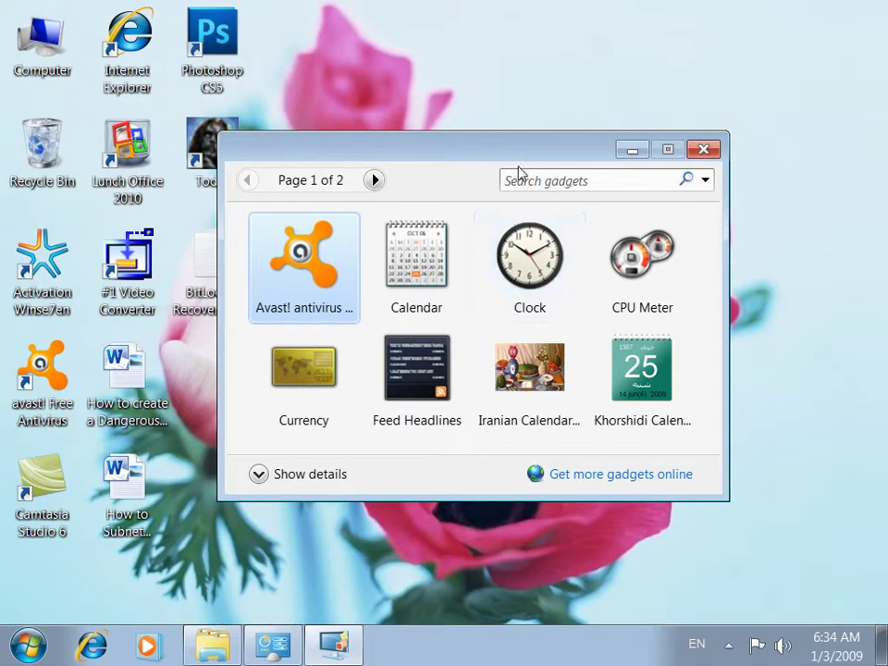
drag(522, 155, 380, 120)
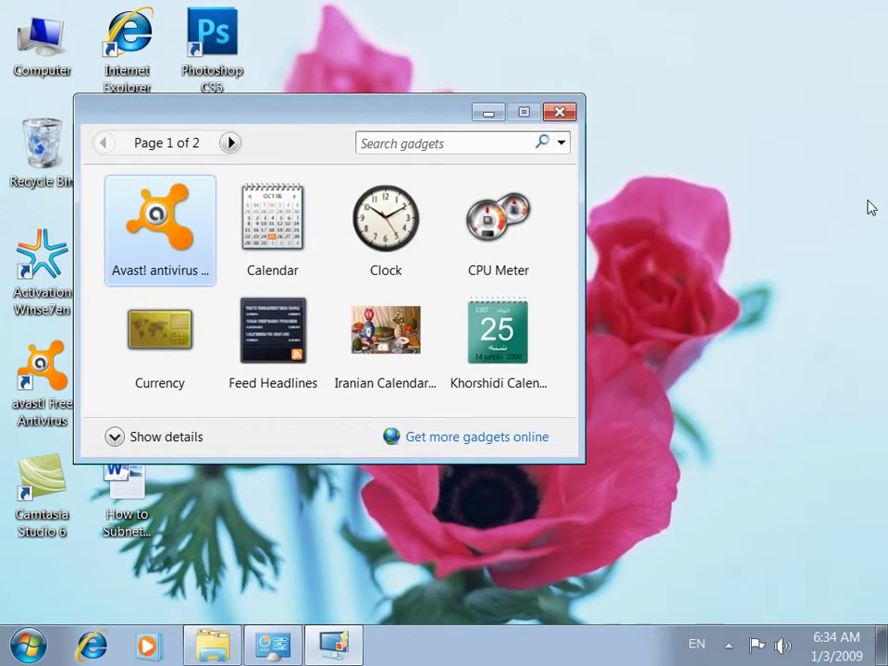
Add the Clock gadget to the desktop
right_click(388, 222)
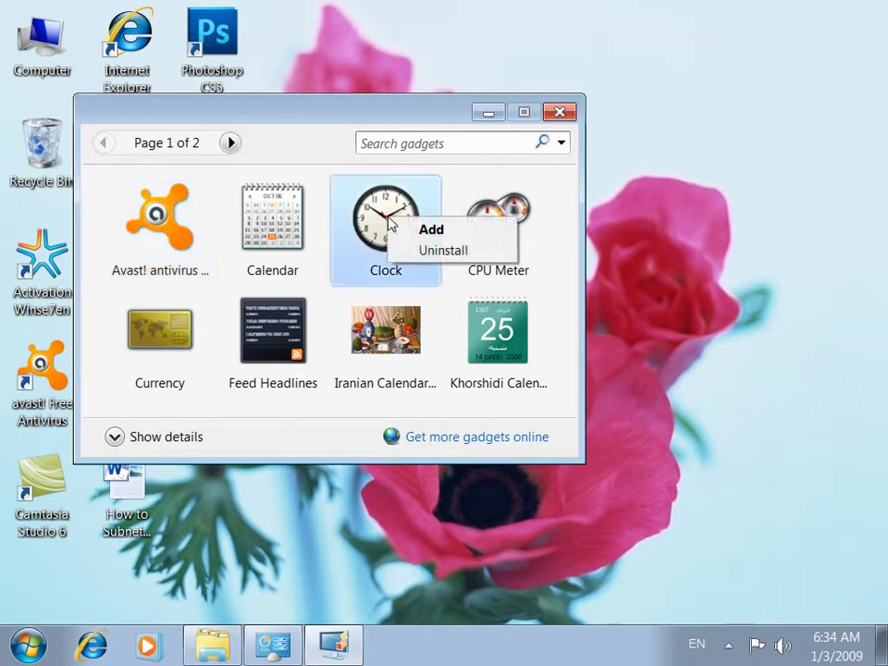
click(403, 227)
mouse_move(783, 150)
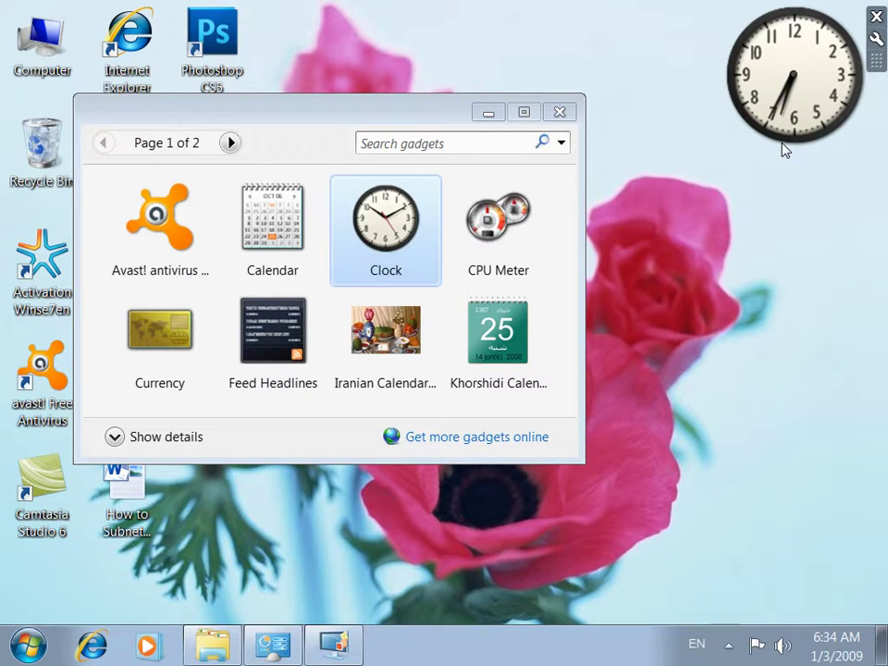
Add the Slide Show gadget from the gallery's second page to the desktop and close the gallery
click(232, 146)
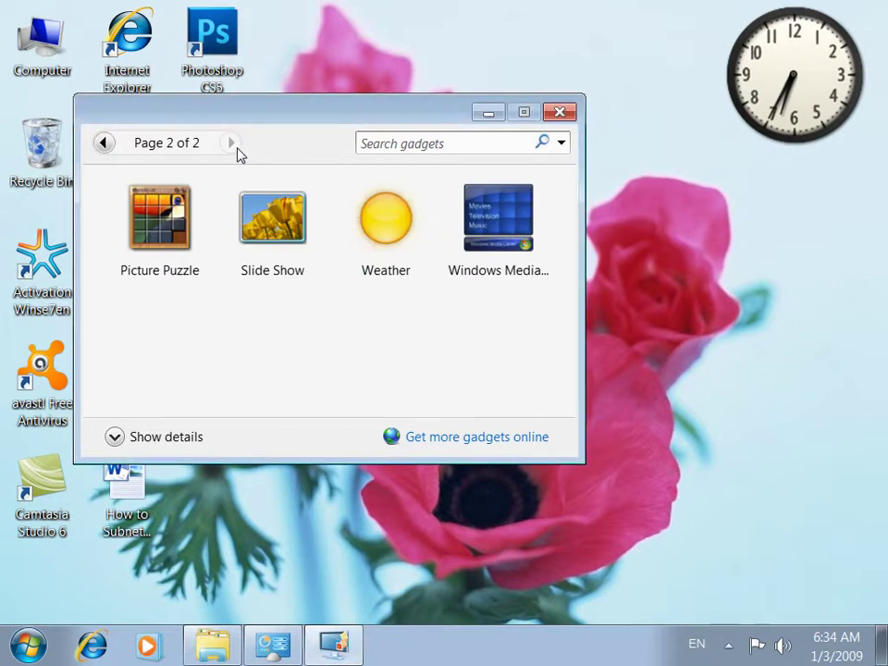
right_click(269, 228)
click(288, 233)
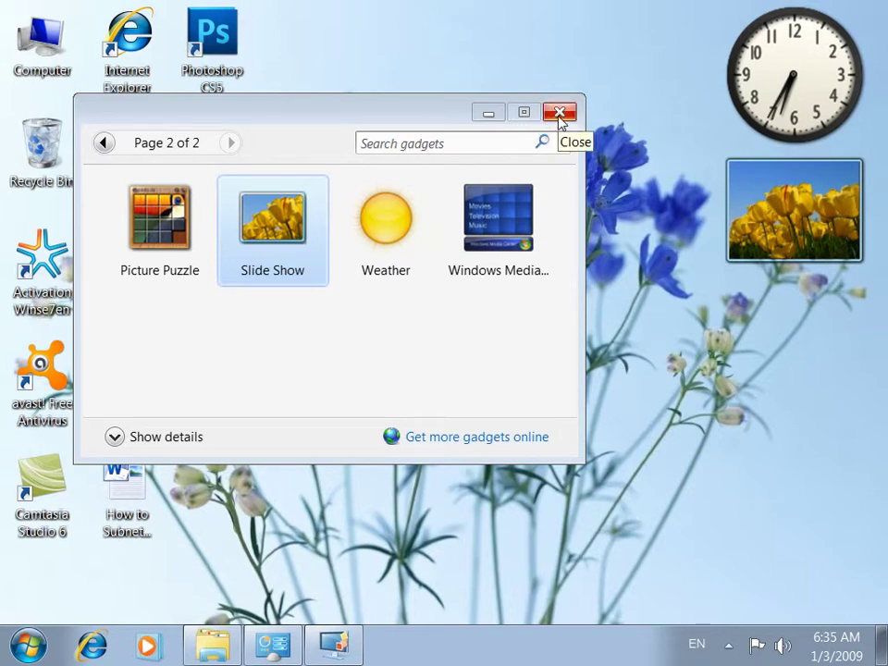
right_click(306, 223)
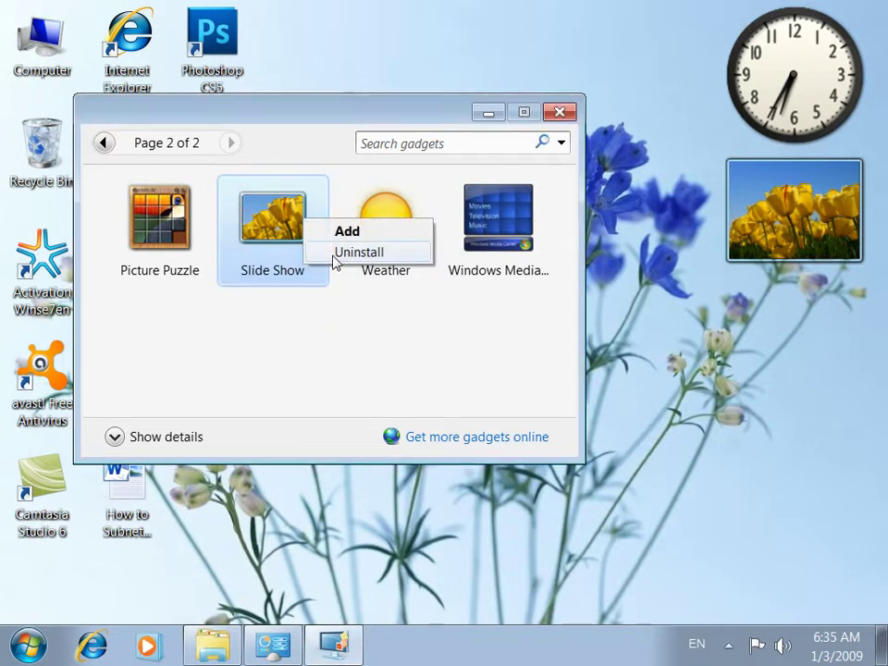
click(560, 113)
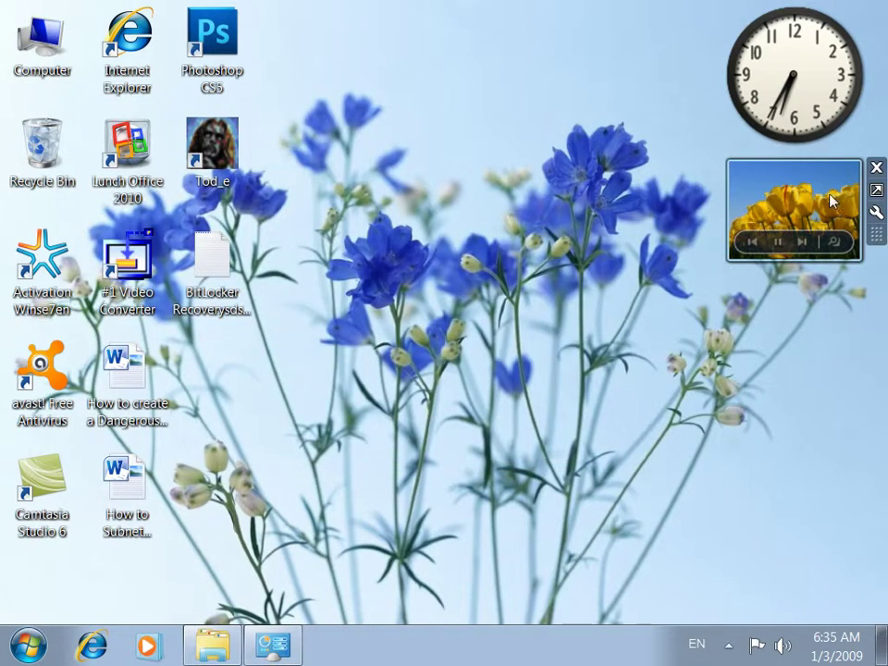
Remove the Slide Show gadget from the desktop and open the Ease of Access Center in Control Panel
right_click(797, 197)
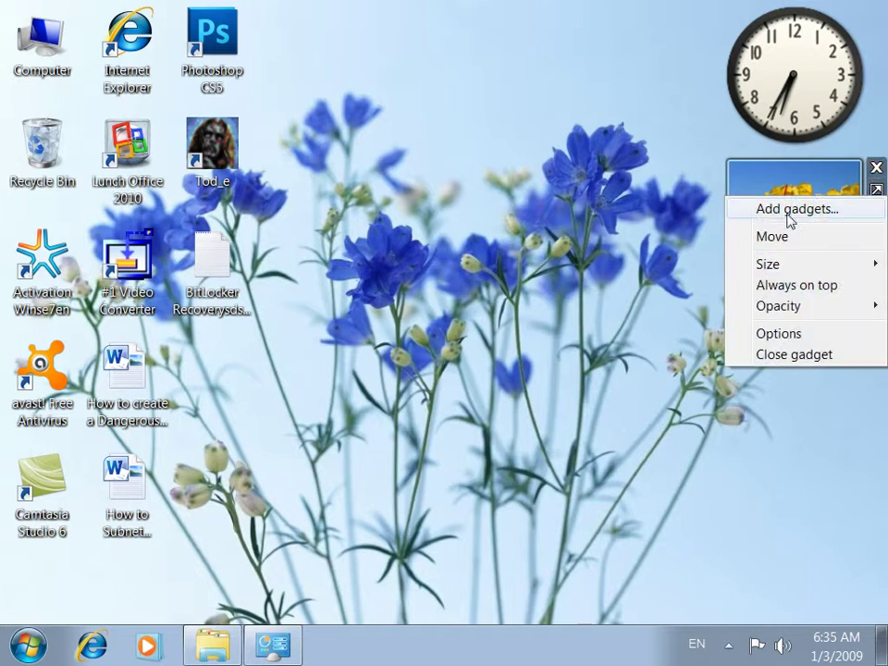
click(782, 358)
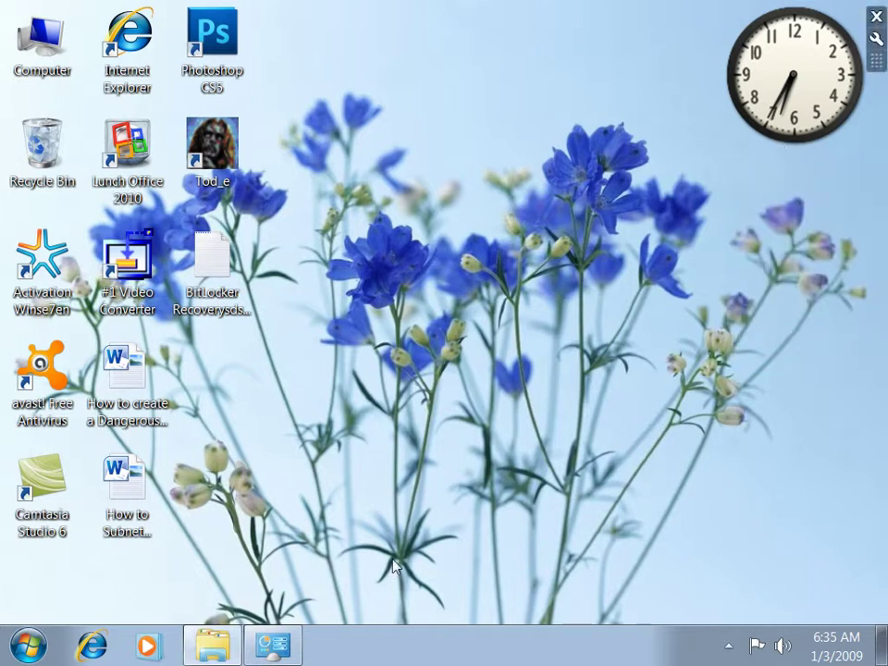
click(273, 645)
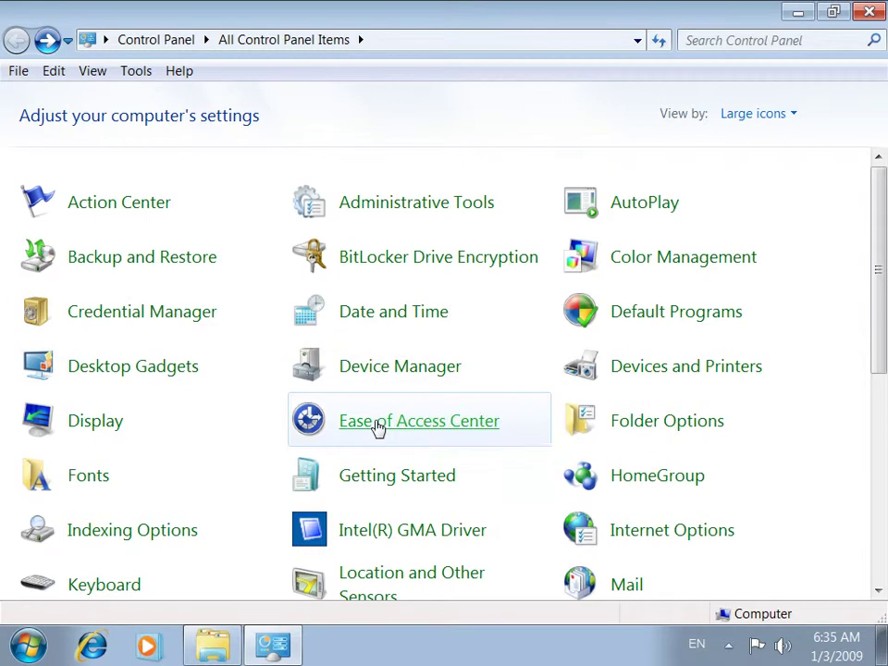
click(464, 430)
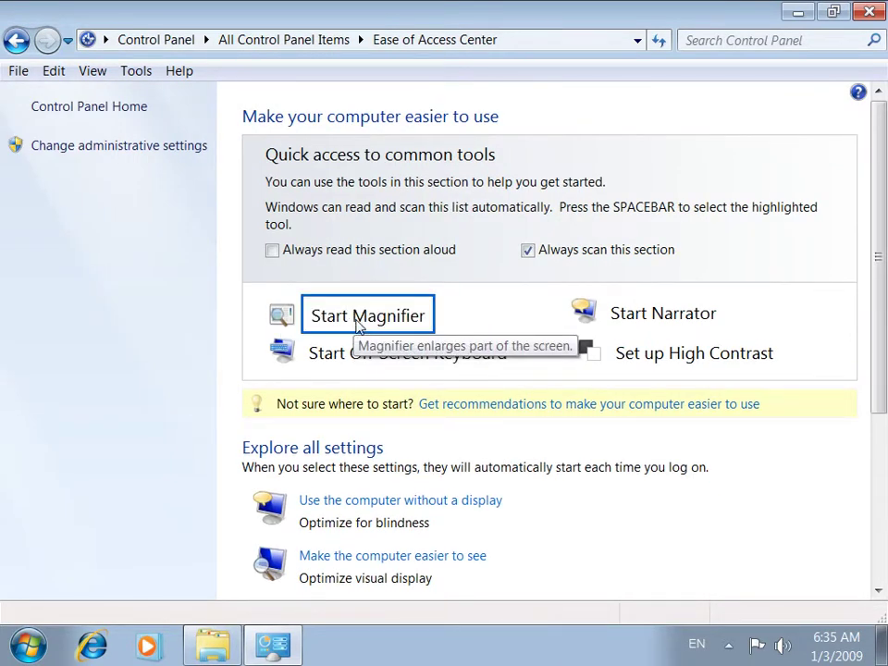
Enable Always read this section aloud, and briefly start Magnifier before closing it
click(295, 258)
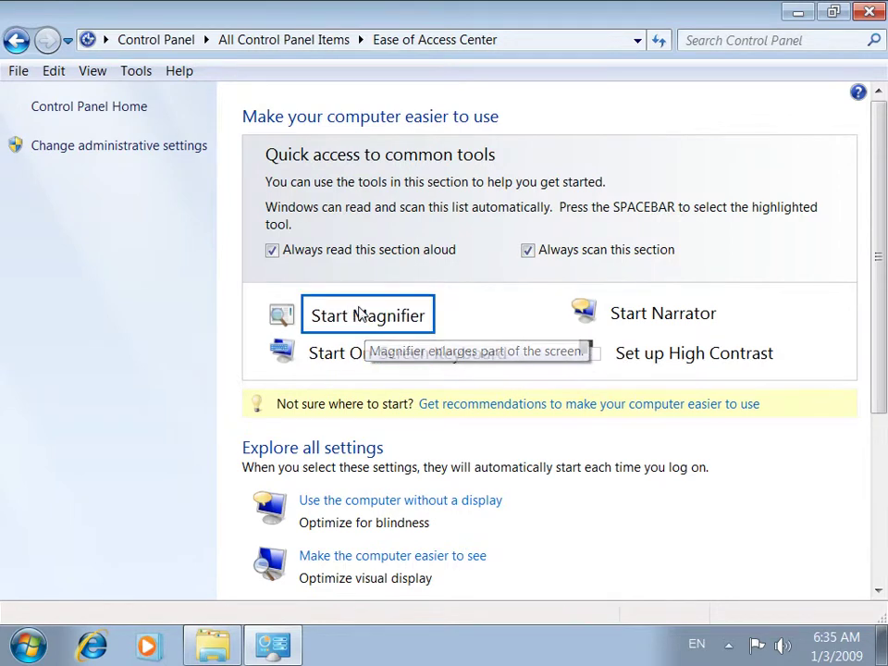
click(361, 314)
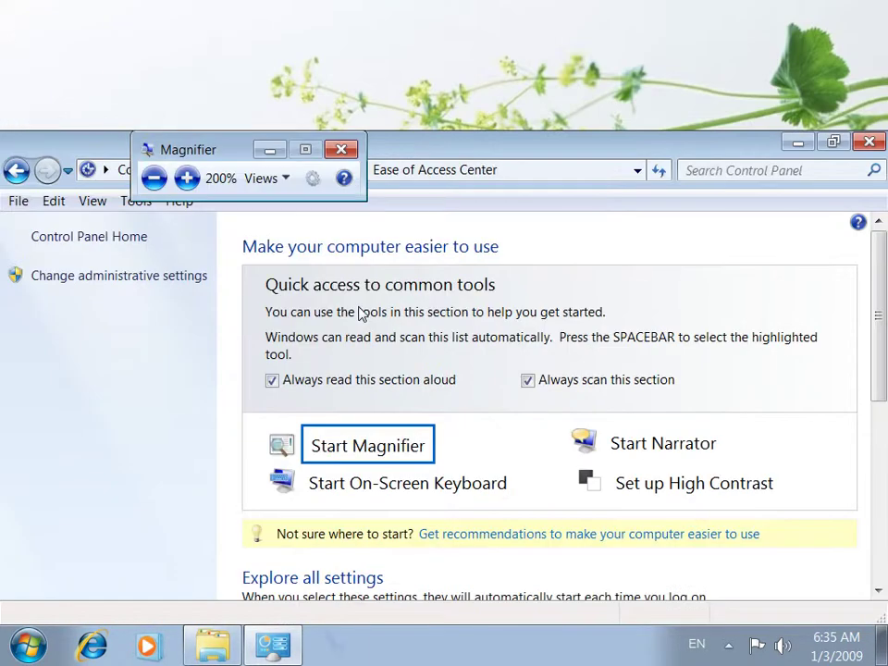
click(340, 149)
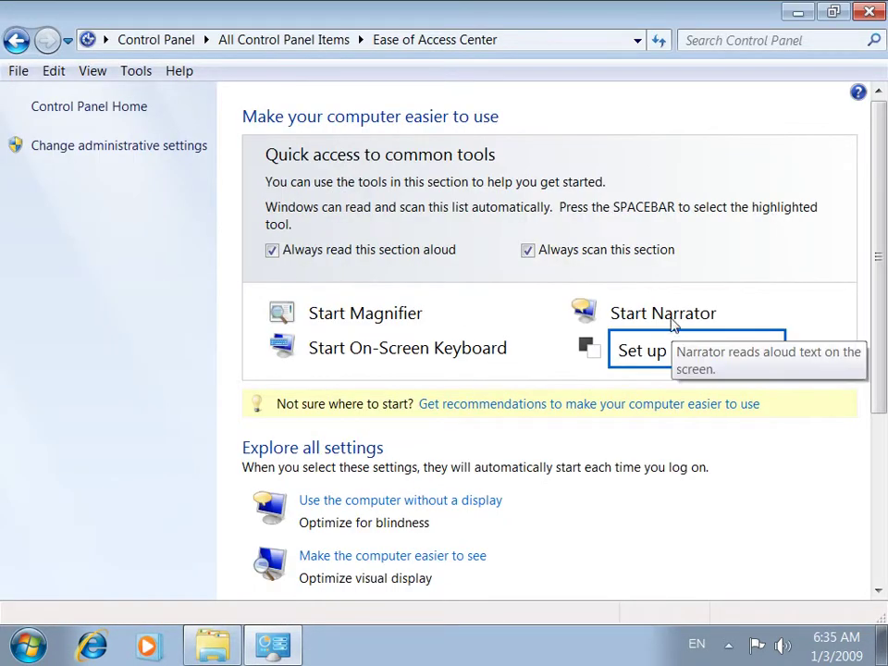
Start Narrator and the On-Screen Keyboard to try them, and close both tools
key(alt+r)
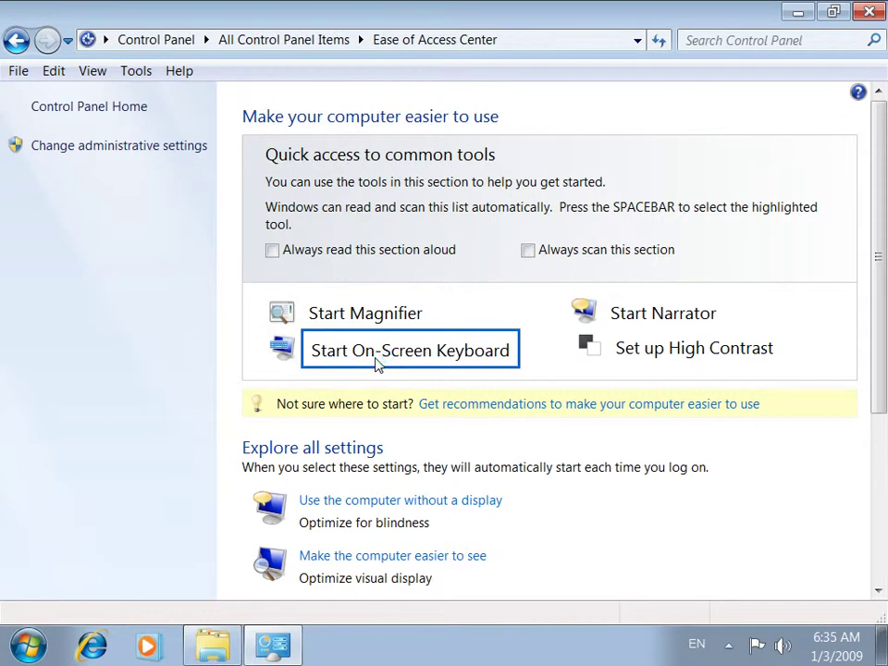
click(377, 362)
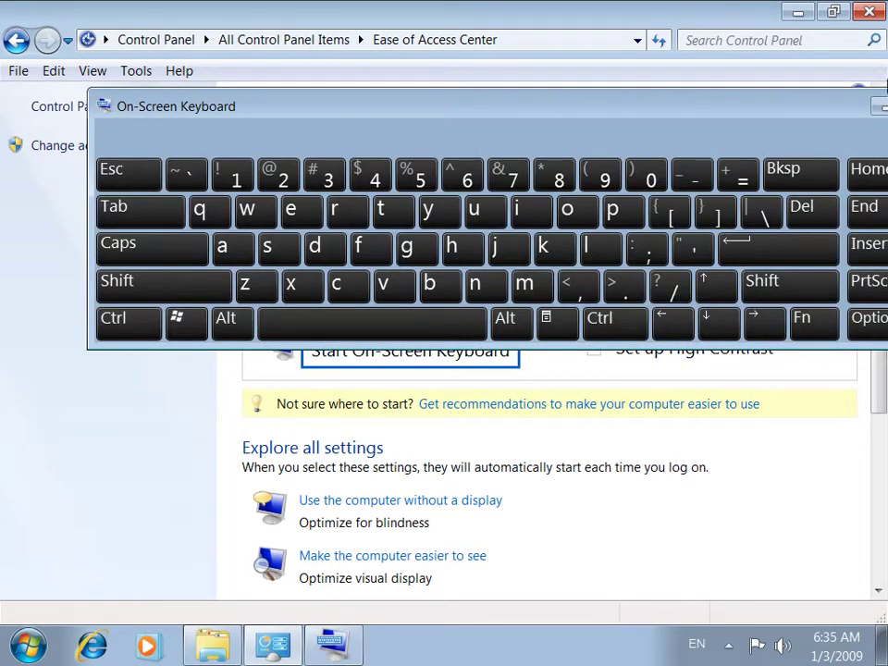
drag(801, 108, 558, 74)
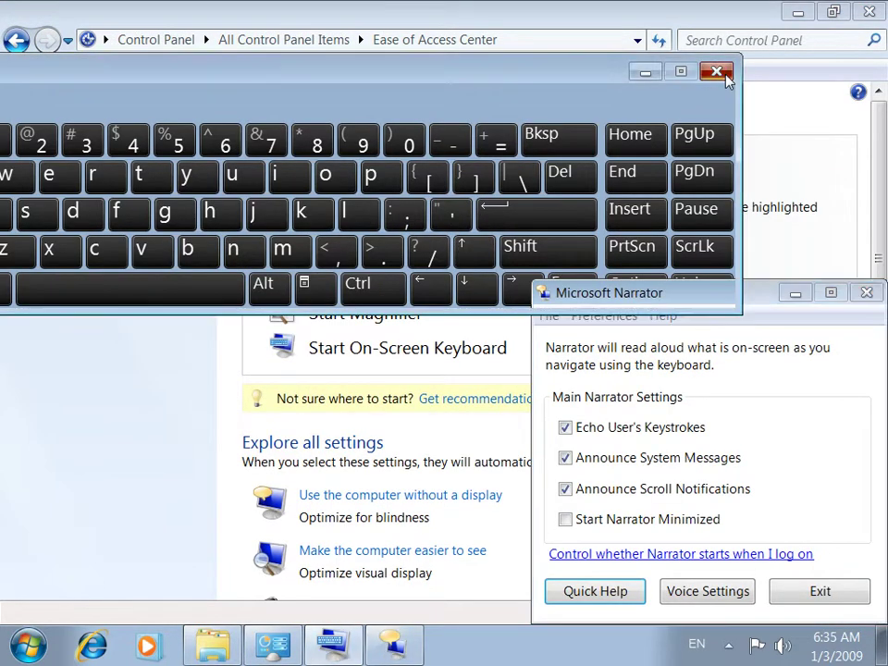
click(718, 72)
click(803, 592)
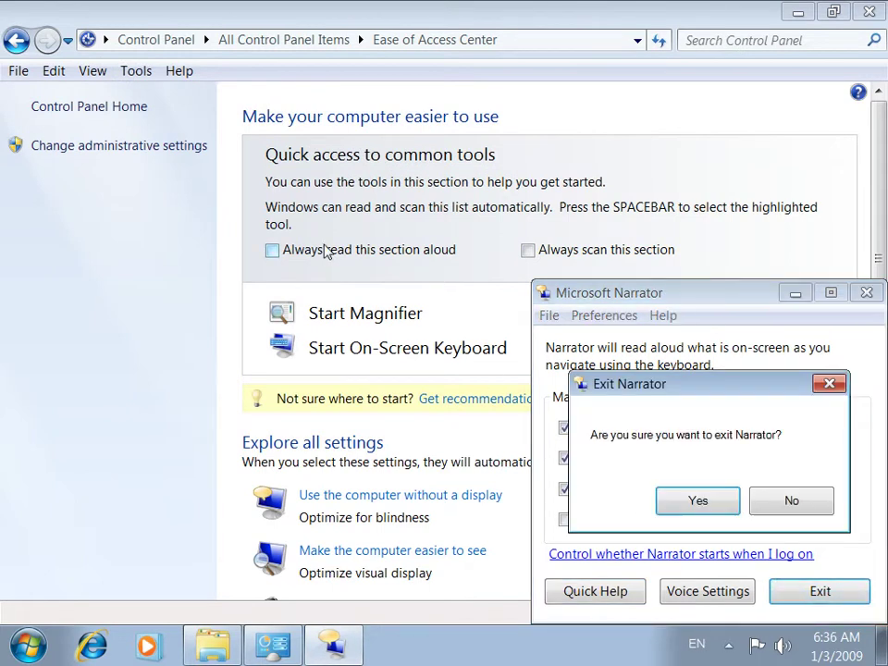
click(694, 500)
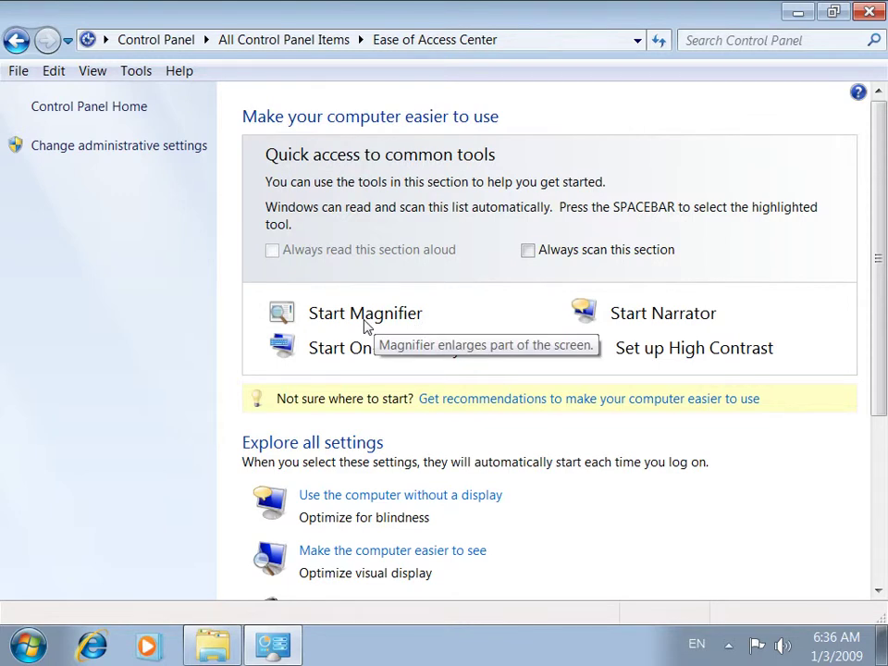
Minimize Control Panel and sort the desktop icons by name
click(287, 655)
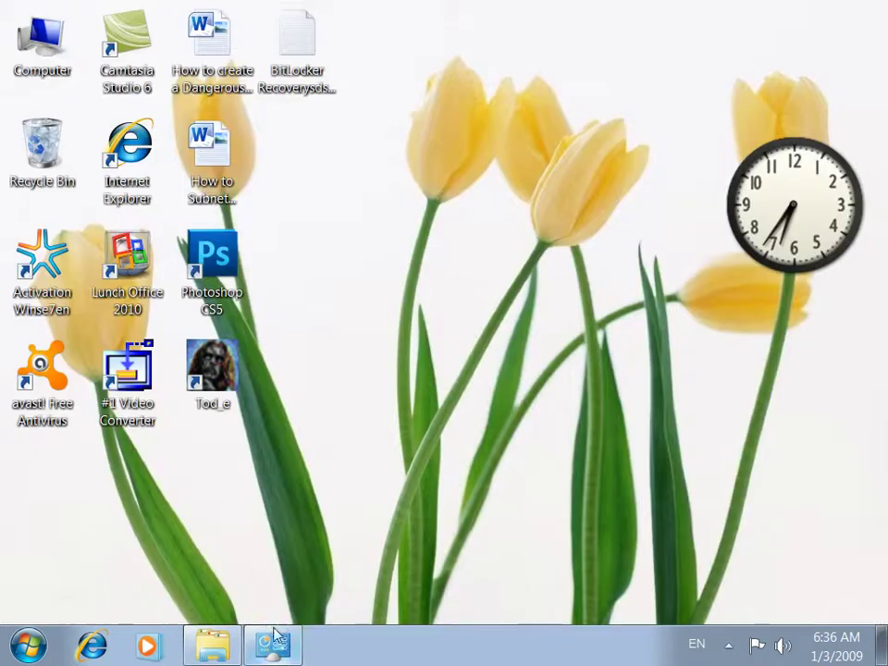
right_click(441, 355)
mouse_move(504, 36)
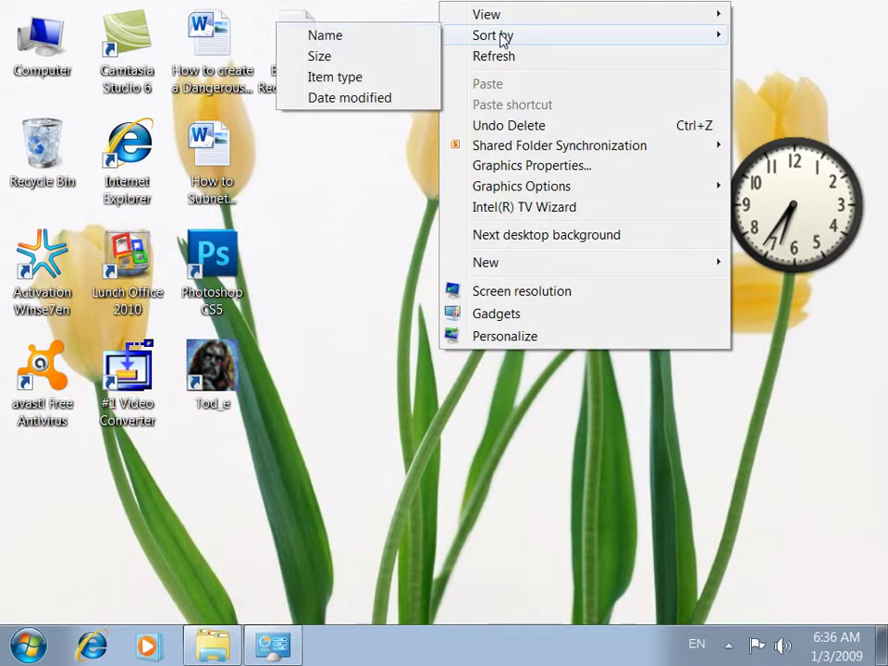
click(393, 34)
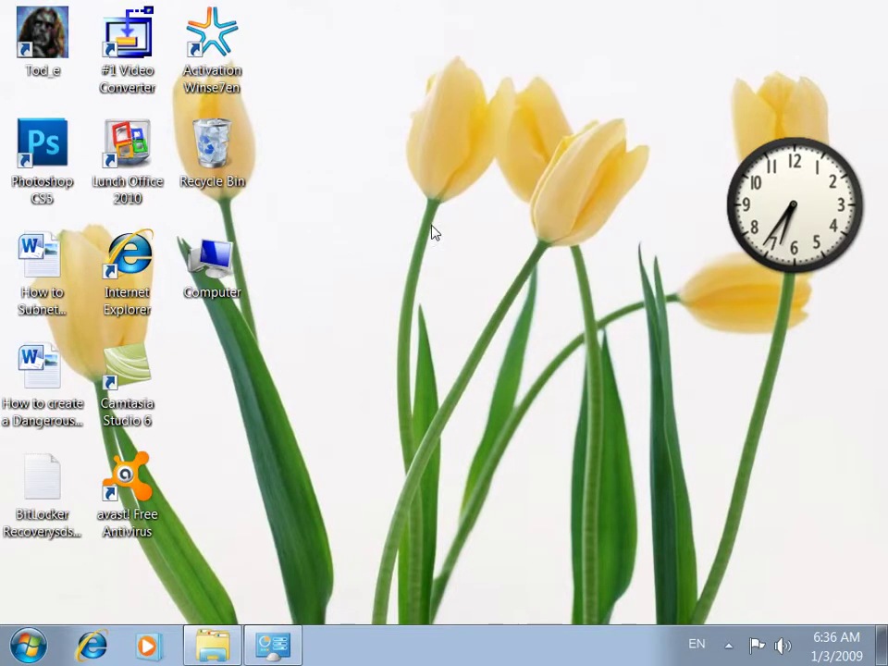
Start Magnifier from the Ease of Access Center, examine its docked view with the window and the desktop, and close Magnifier
click(292, 652)
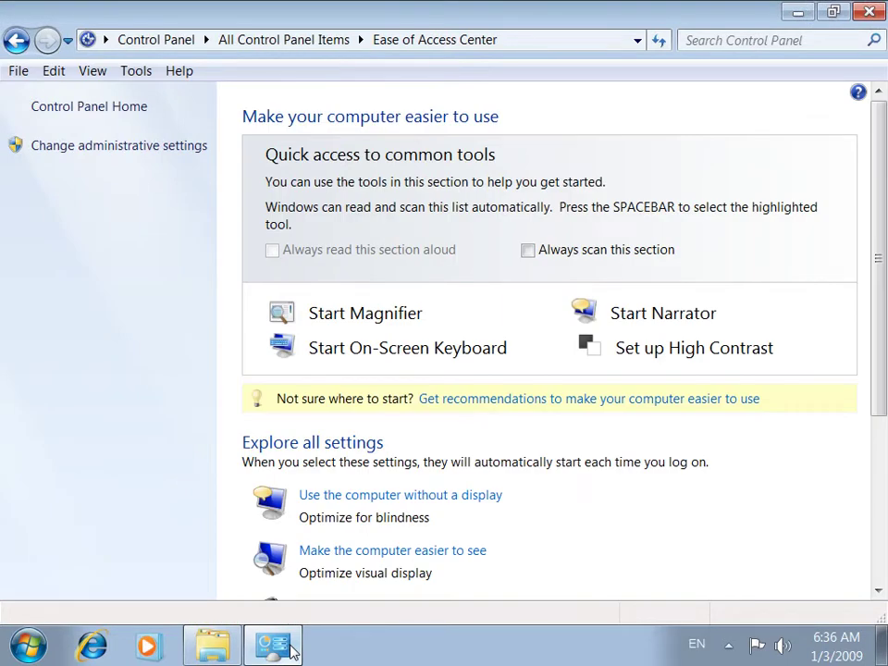
click(367, 316)
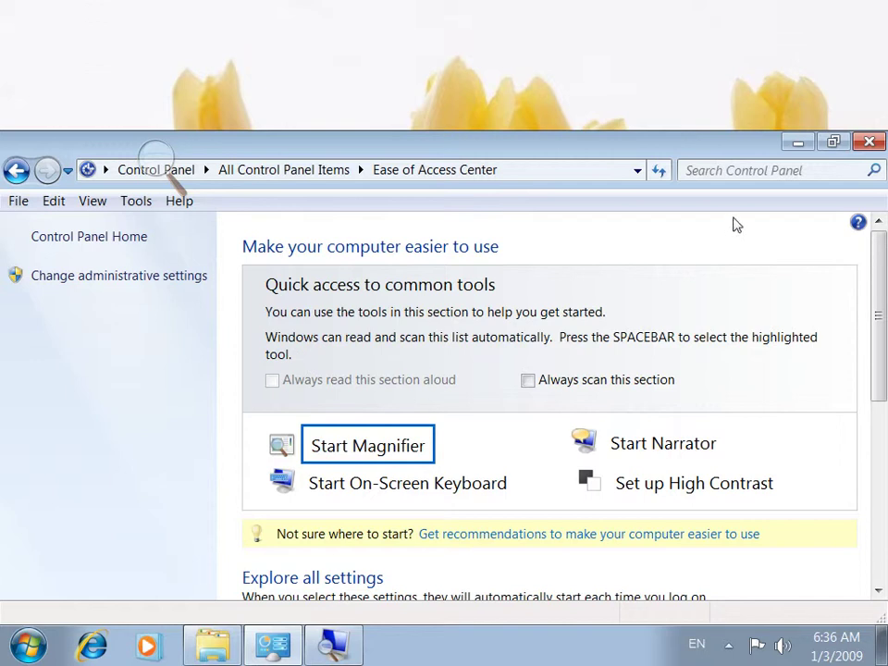
drag(751, 151, 634, 145)
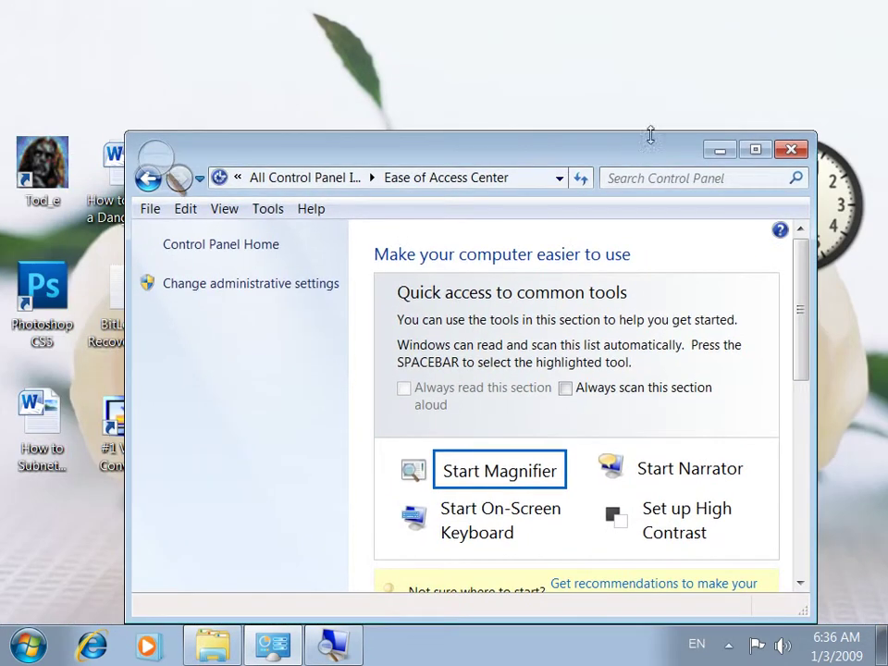
double_click(663, 155)
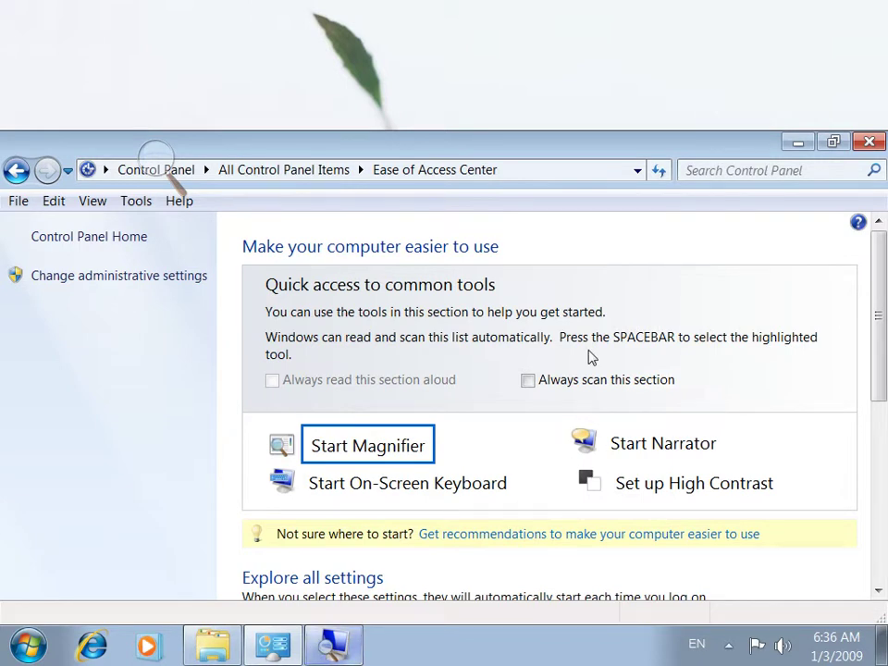
double_click(780, 148)
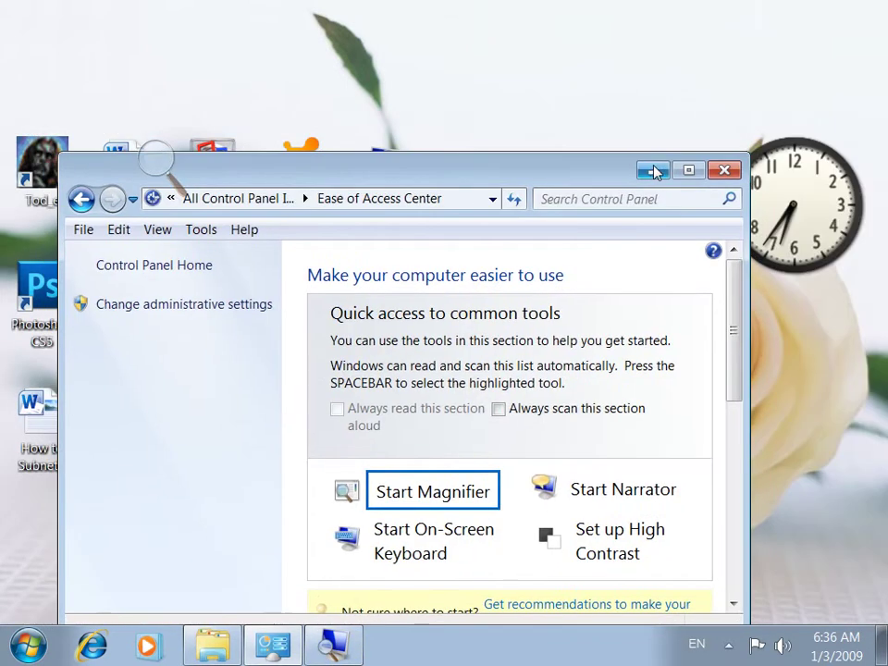
click(654, 170)
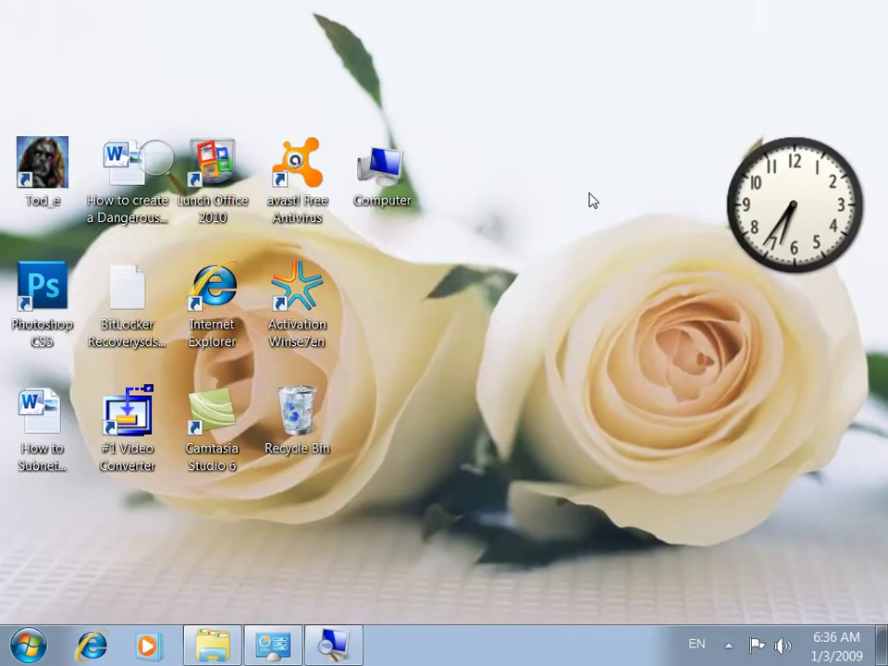
right_click(330, 653)
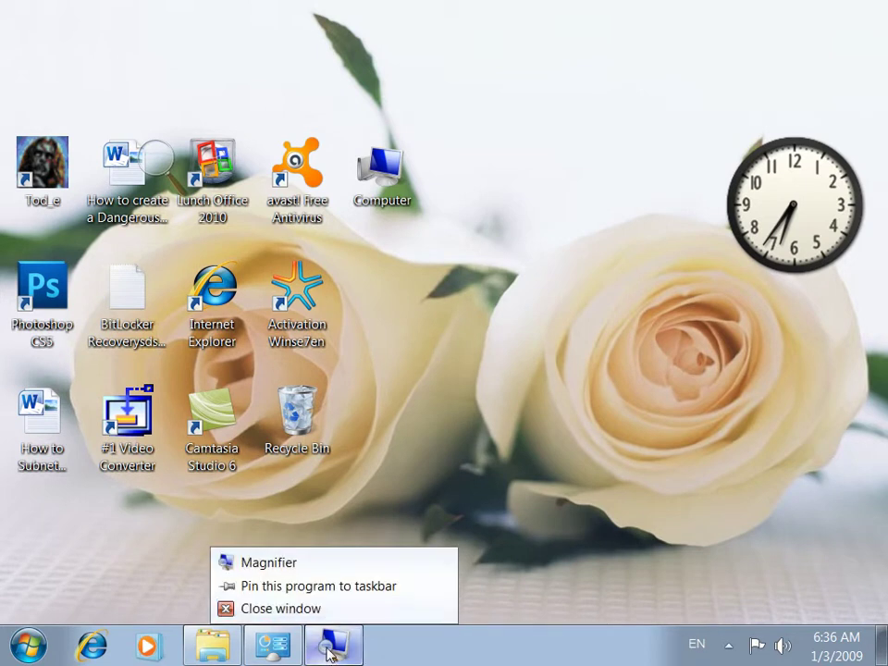
click(288, 613)
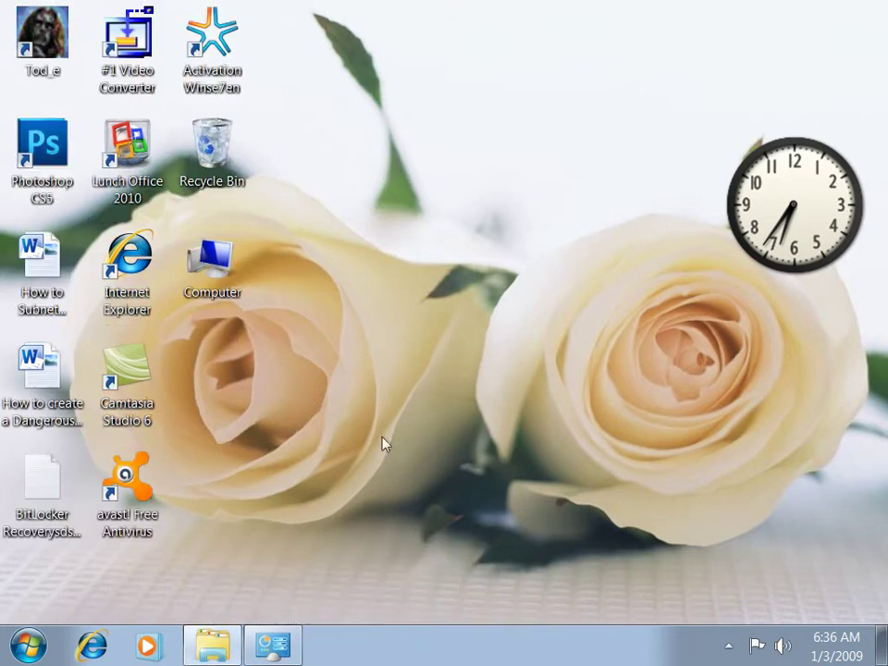
Restore the Ease of Access Center window and maximize it
click(282, 641)
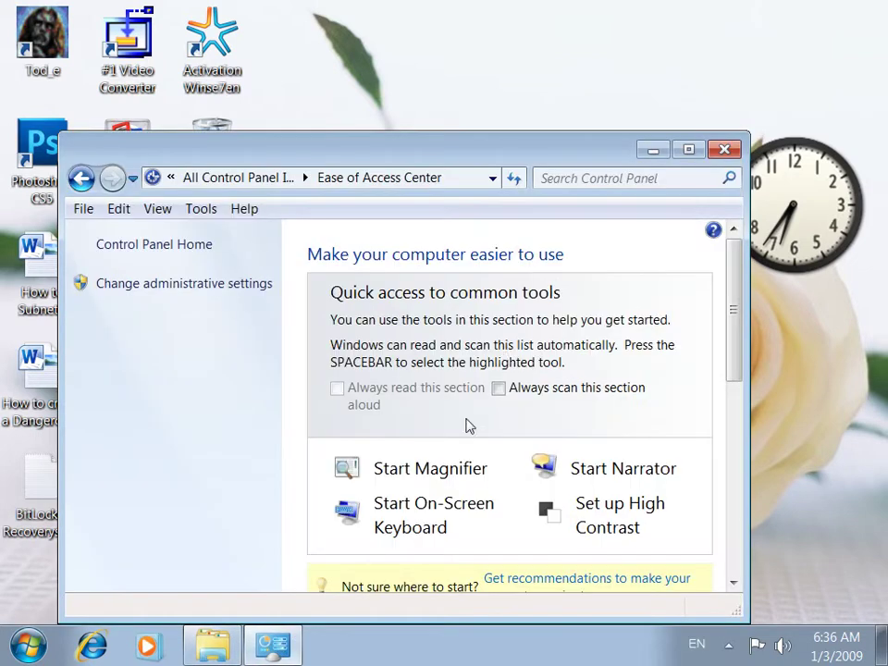
double_click(453, 159)
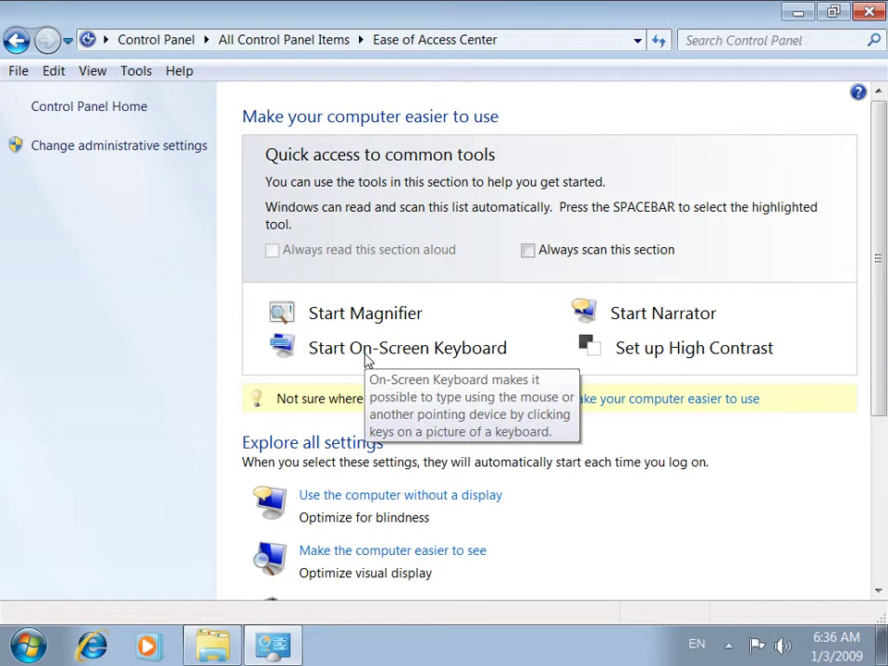
Minimize Control Panel and refresh the desktop twice
click(276, 644)
right_click(490, 207)
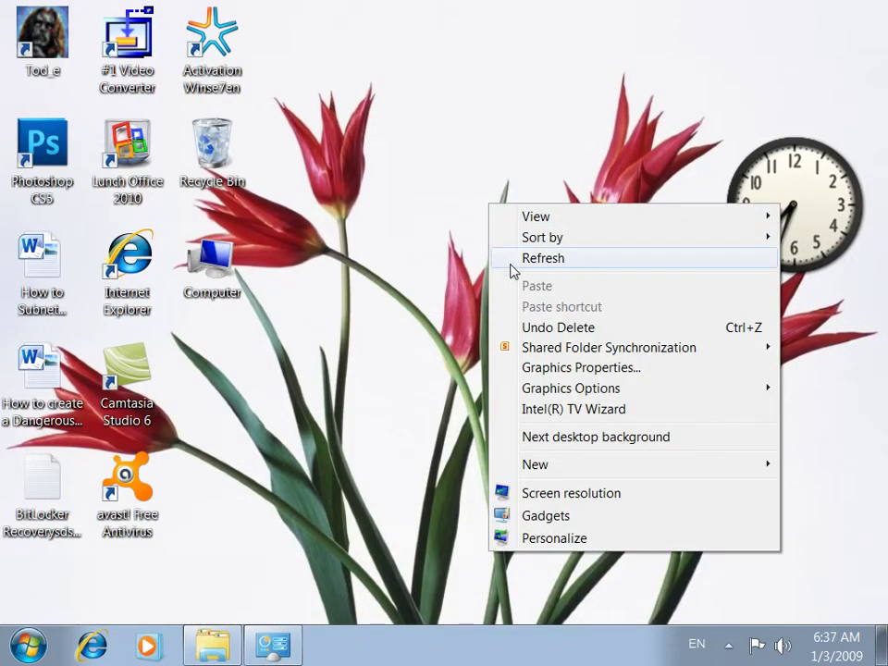
click(510, 260)
right_click(463, 216)
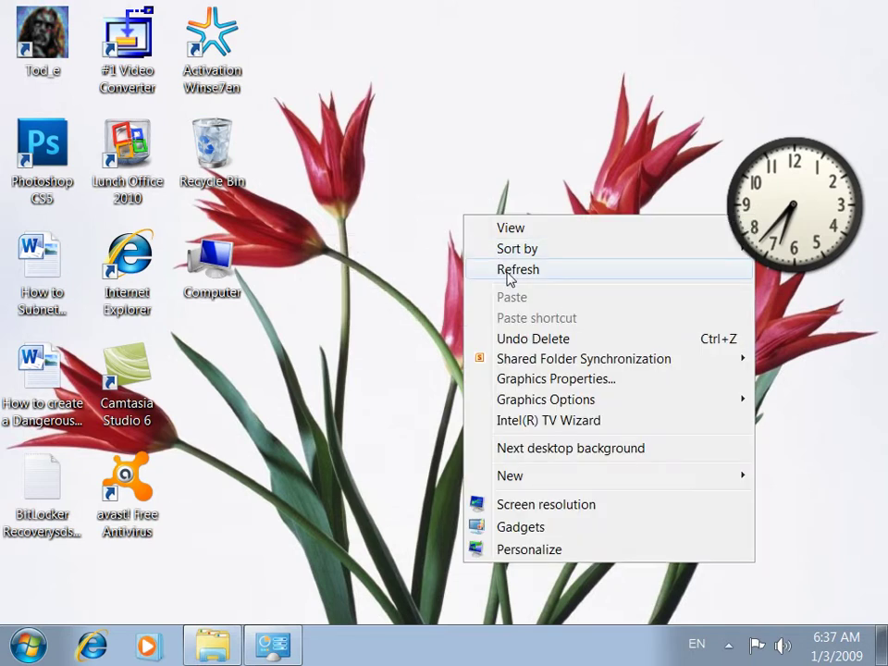
click(509, 271)
Launch Microsoft Word 2010 and refresh the desktop while it starts
click(20, 646)
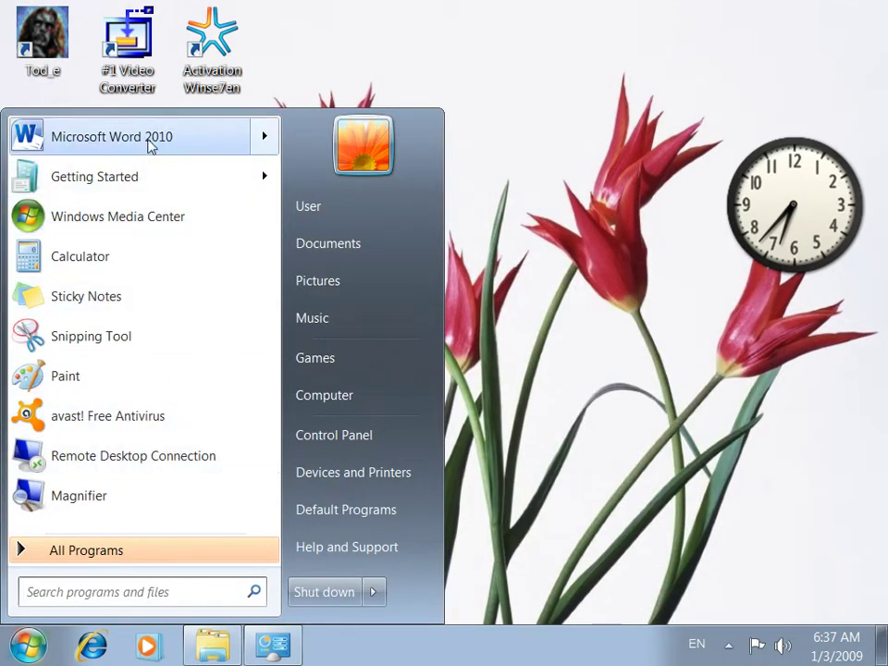
click(171, 148)
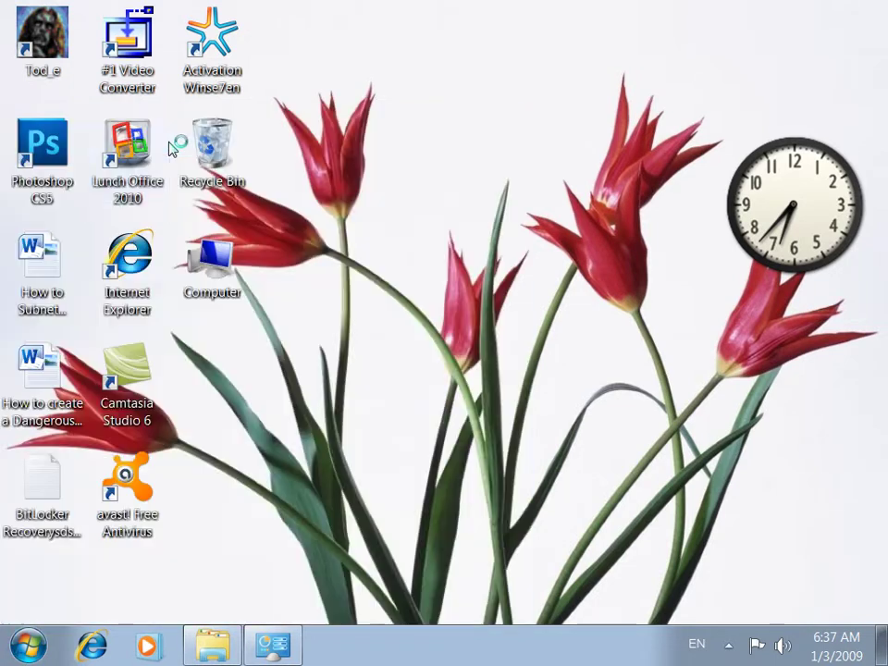
right_click(488, 178)
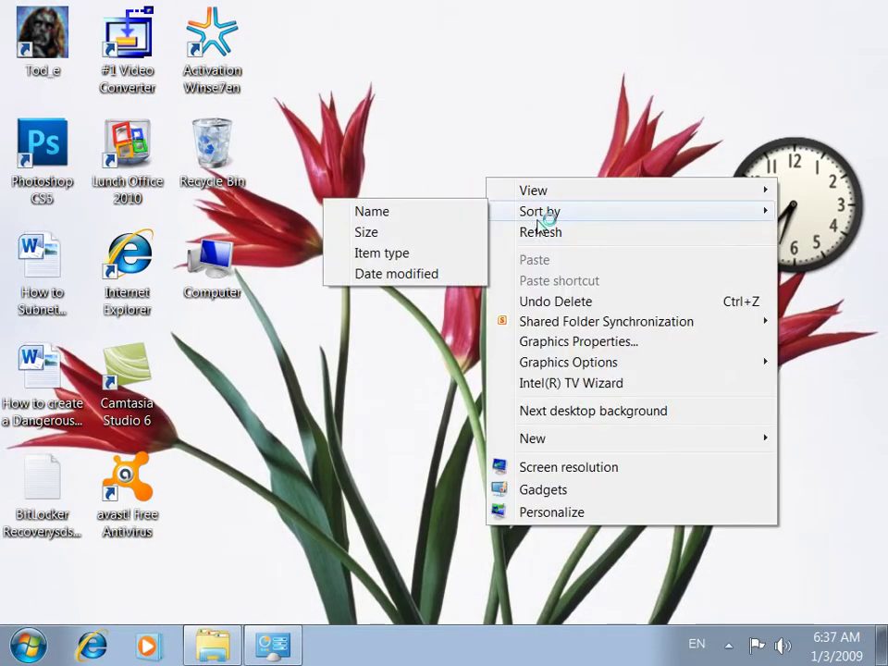
click(542, 233)
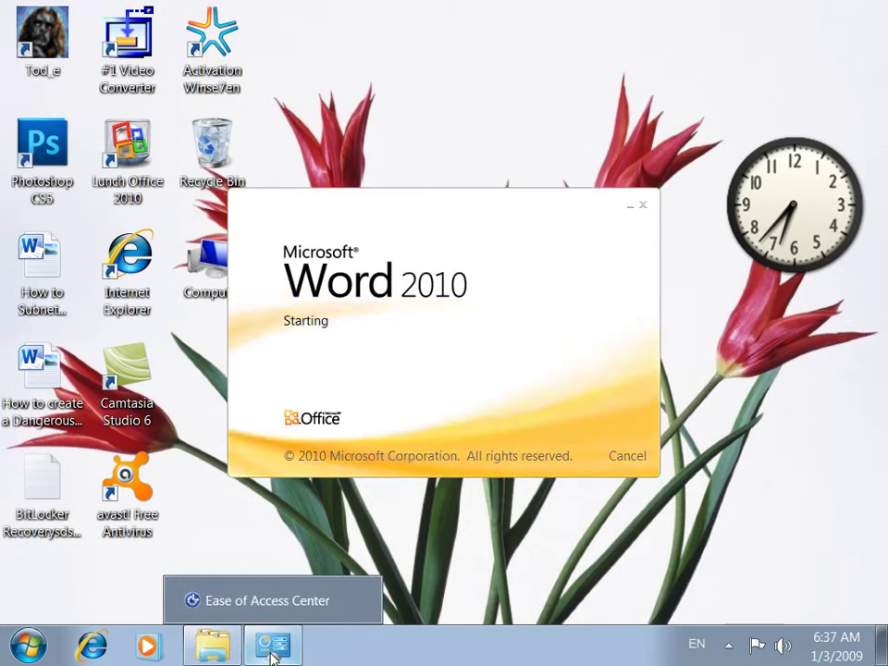
Start the On-Screen Keyboard from the Ease of Access Center, minimize Control Panel and move the keyboard down over the Word window
click(272, 653)
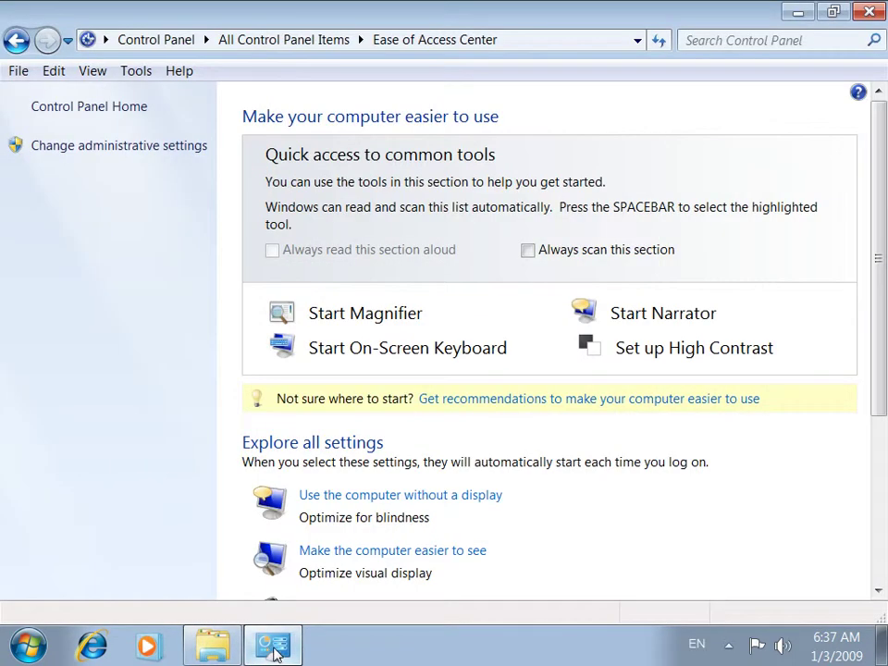
click(340, 358)
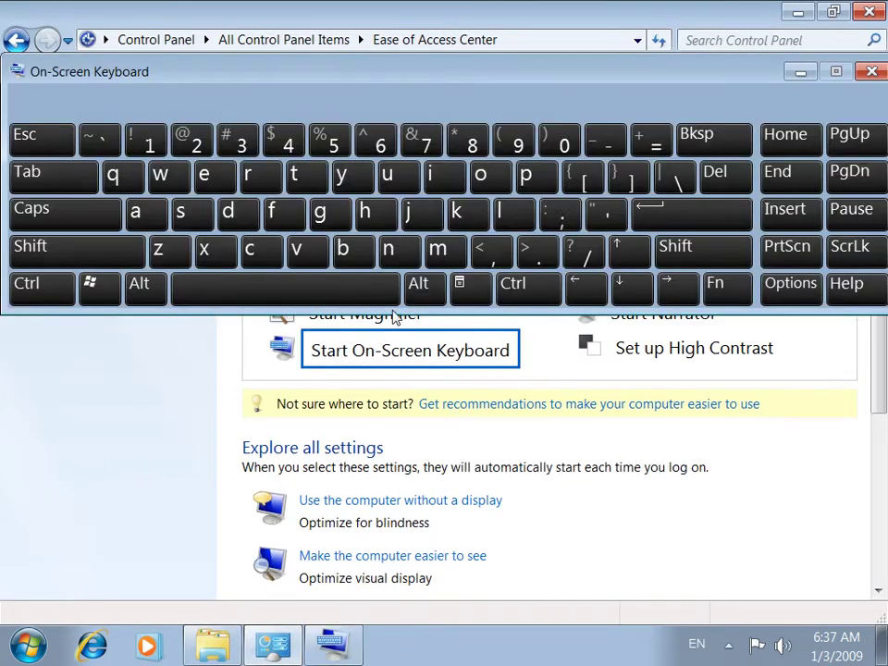
click(785, 10)
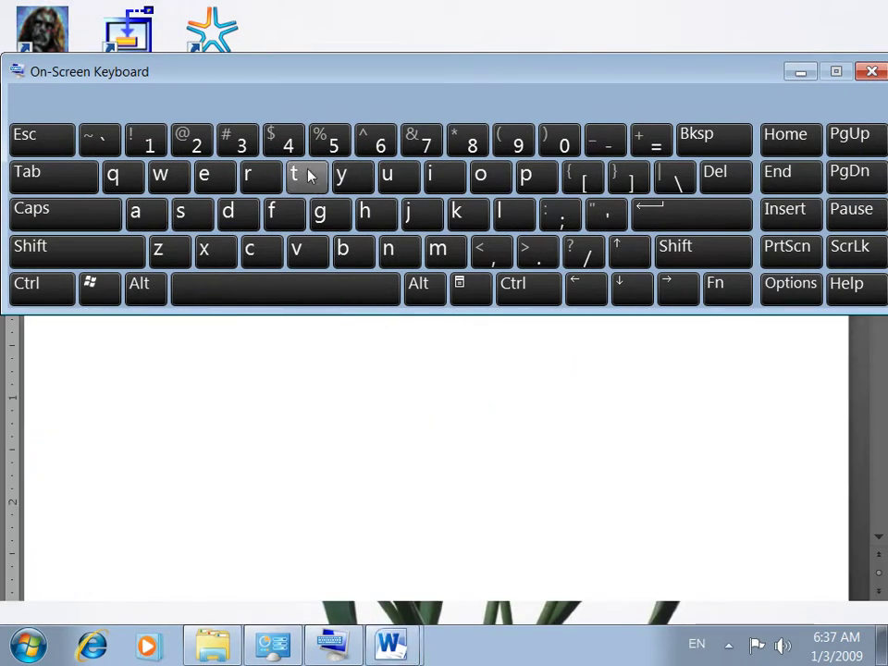
mouse_move(269, 80)
mouse_down()
mouse_move(266, 379)
mouse_move(279, 300)
mouse_move(264, 227)
mouse_up()
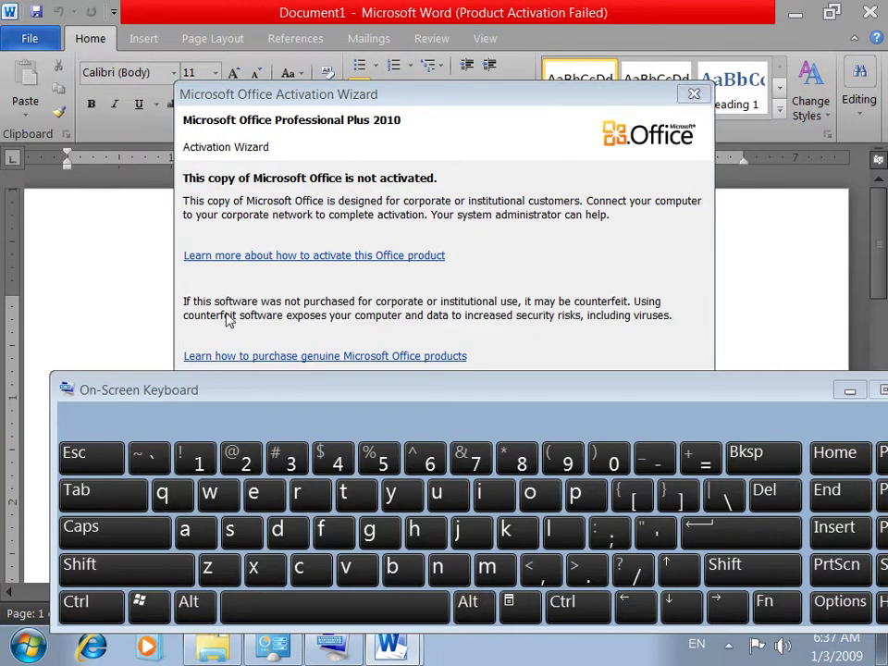
Dismiss the Office Activation Wizard, enter "at" in the Word document with the On-Screen Keyboard, and close the keyboard
click(690, 98)
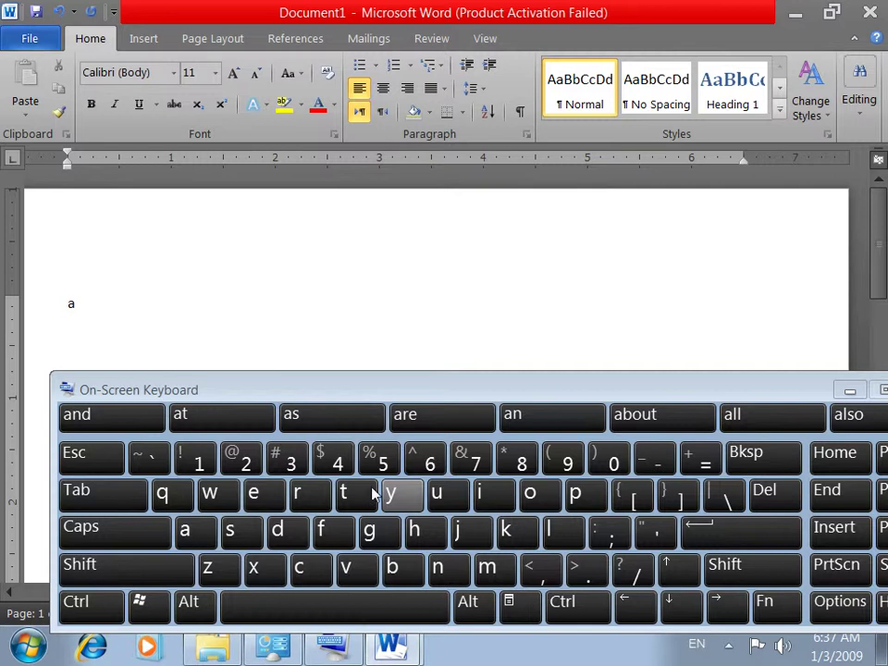
drag(441, 389, 363, 361)
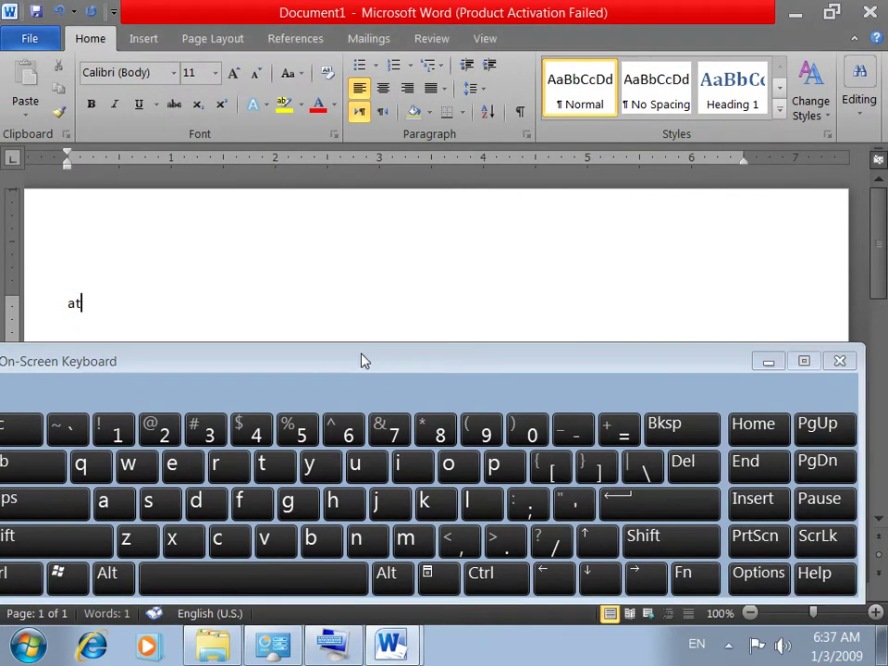
click(840, 361)
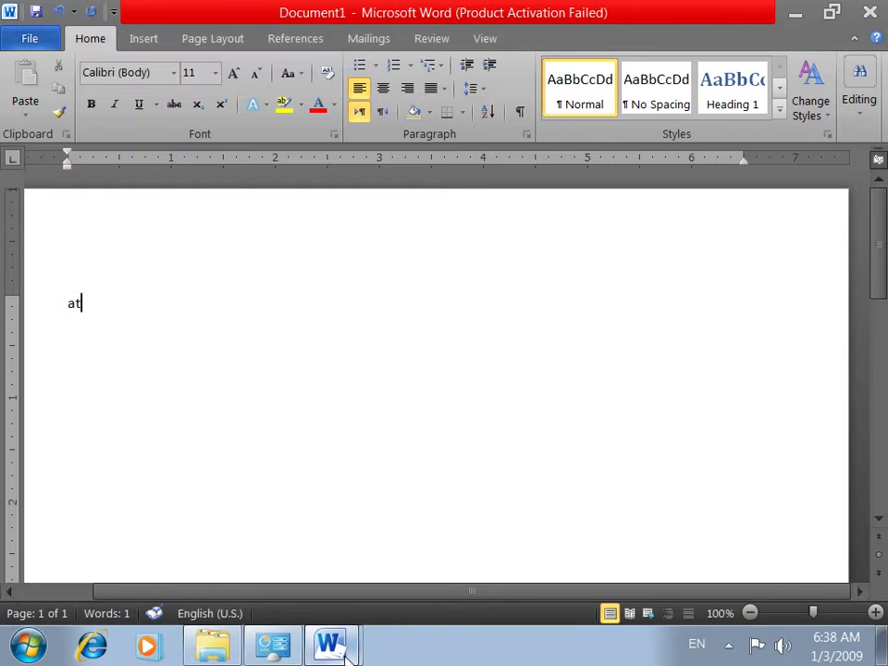
Switch to the Ease of Access Center, dismiss the remaining activation wizard and request closing all Word windows
click(278, 653)
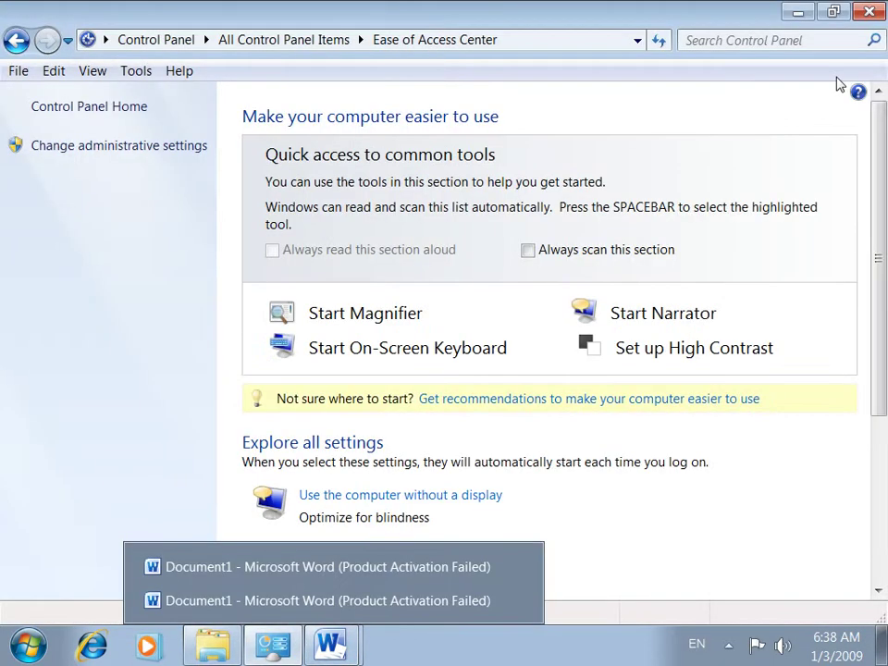
right_click(331, 648)
click(353, 611)
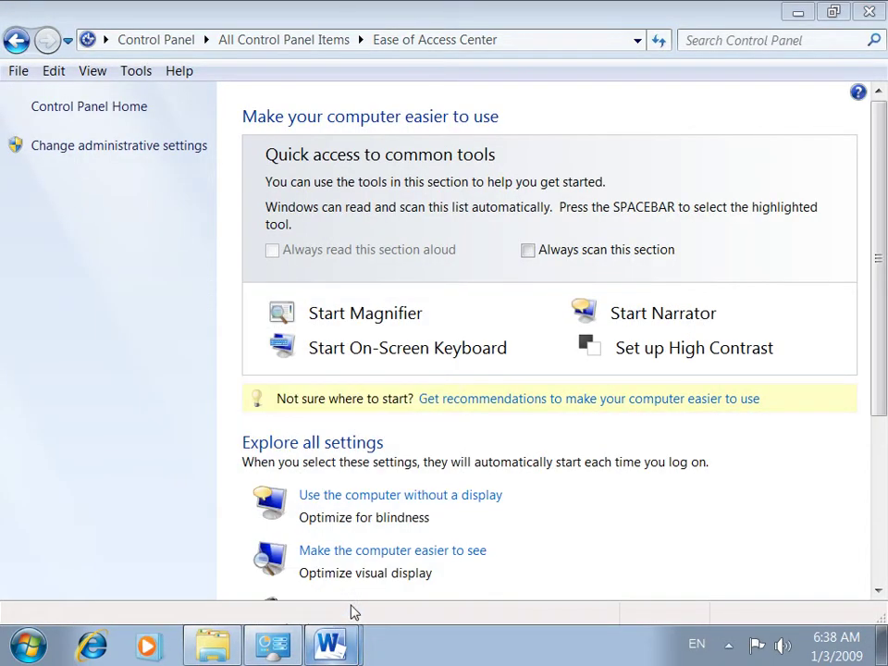
click(345, 599)
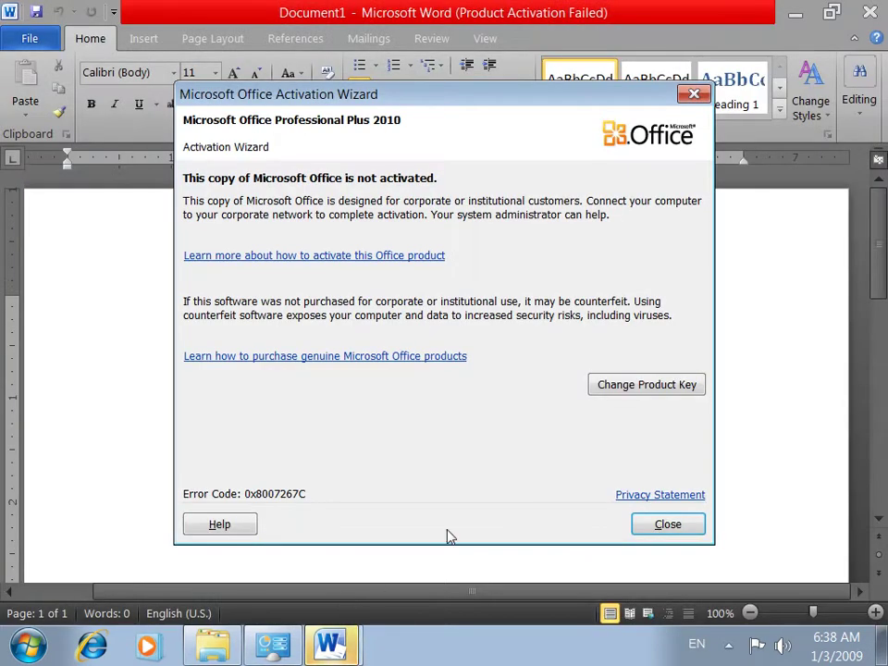
click(634, 524)
right_click(331, 648)
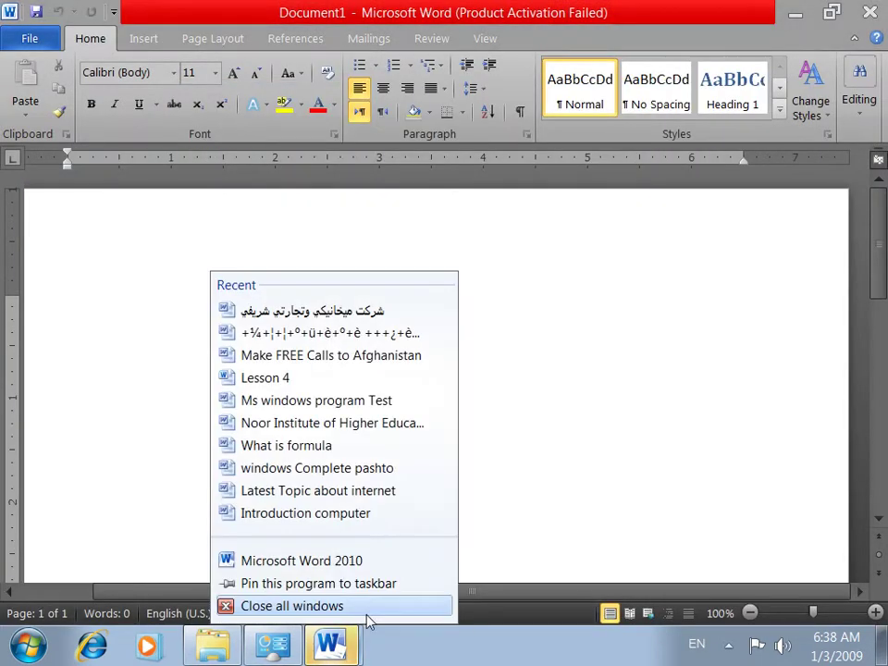
click(357, 611)
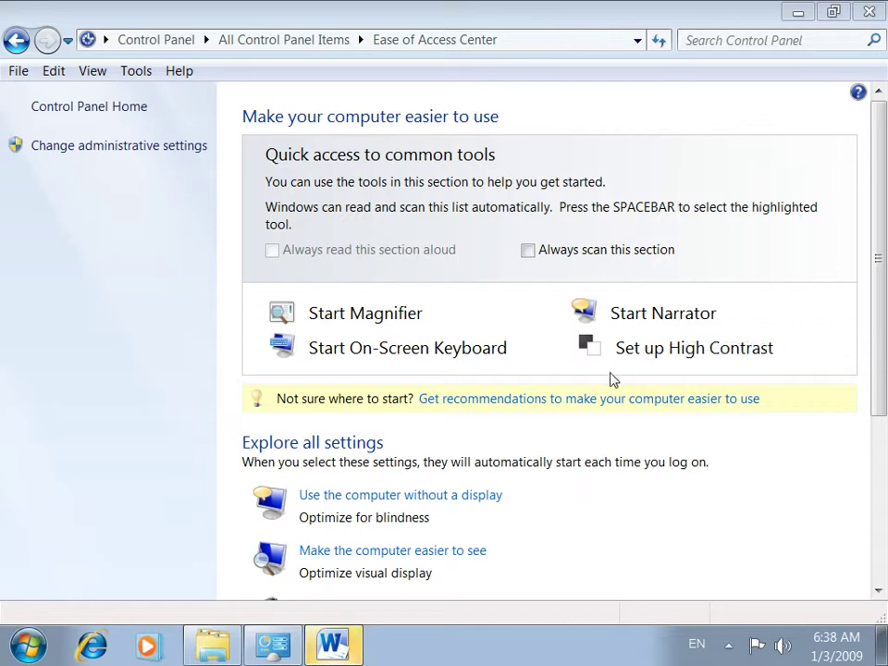
Start Narrator from the Ease of Access Center and close the remaining Word document without saving it
click(645, 319)
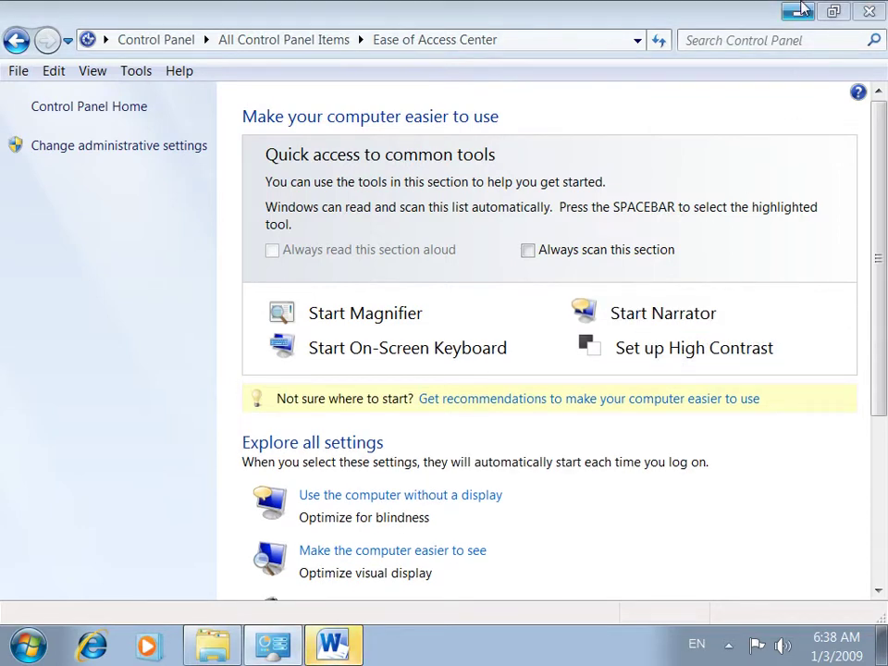
key(alt+Tab)
key(alt+F4)
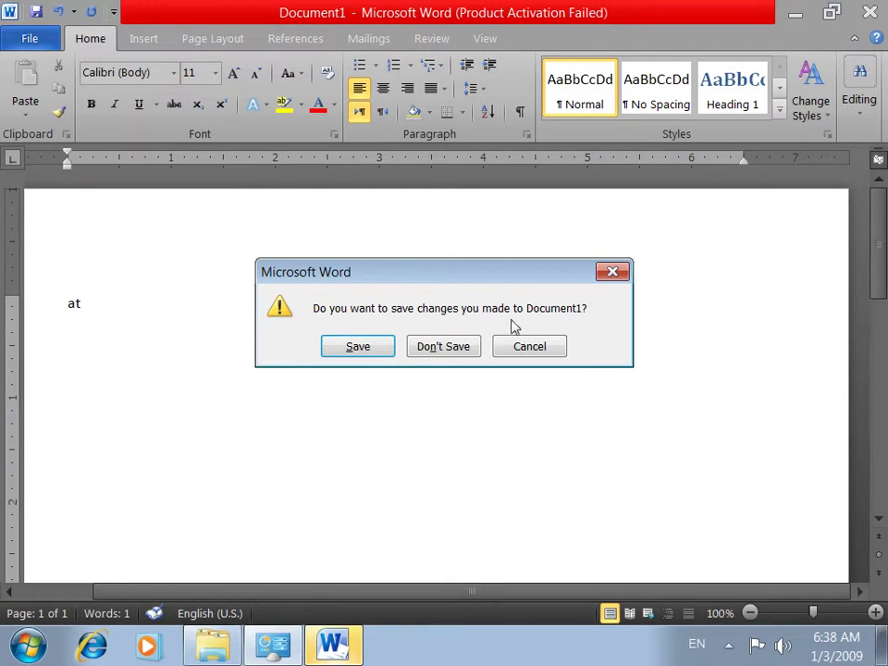
click(476, 349)
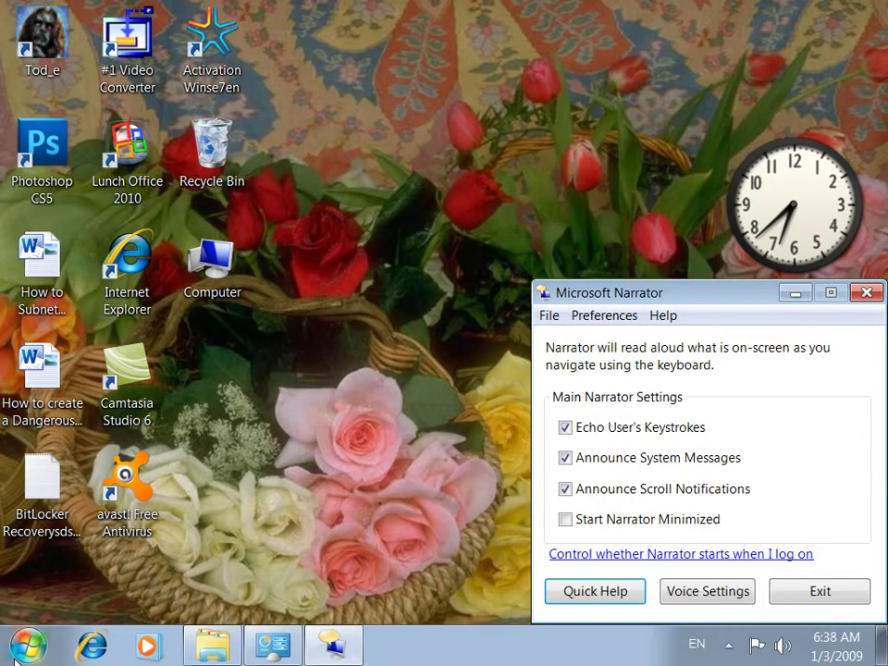
Open a maximized Control Panel window, then open and close Desktop Gadgets while Narrator is running
click(13, 658)
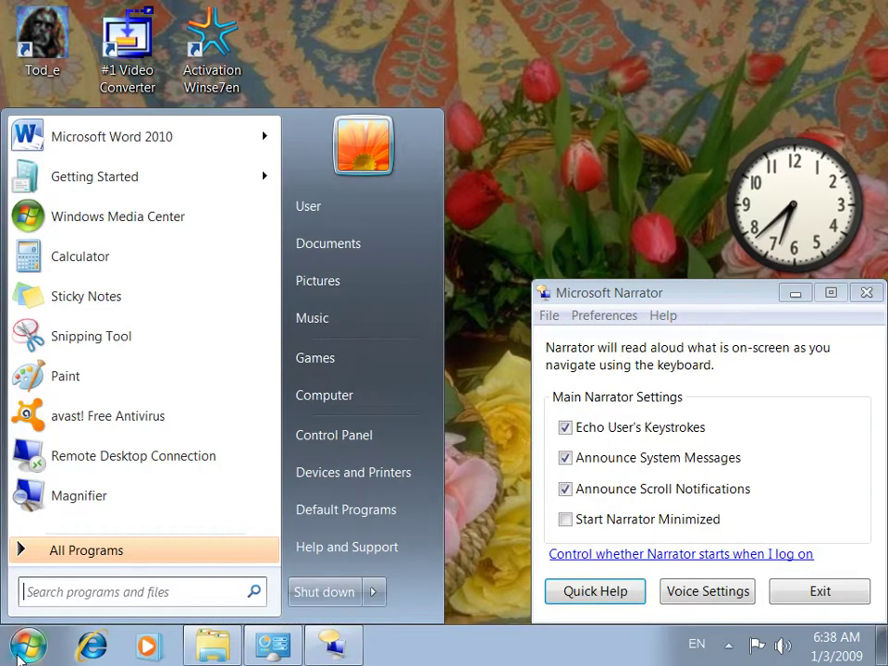
click(344, 446)
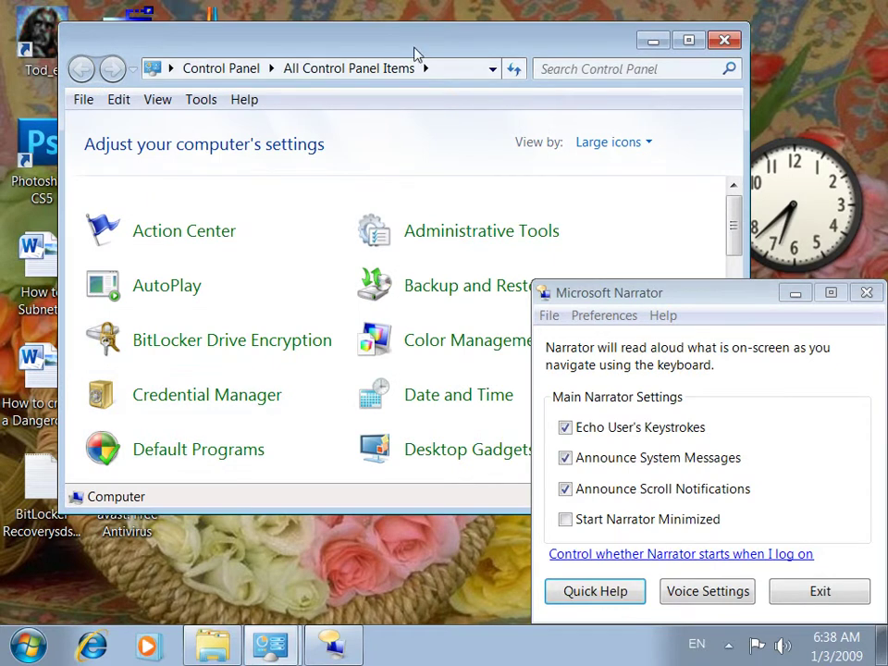
double_click(416, 54)
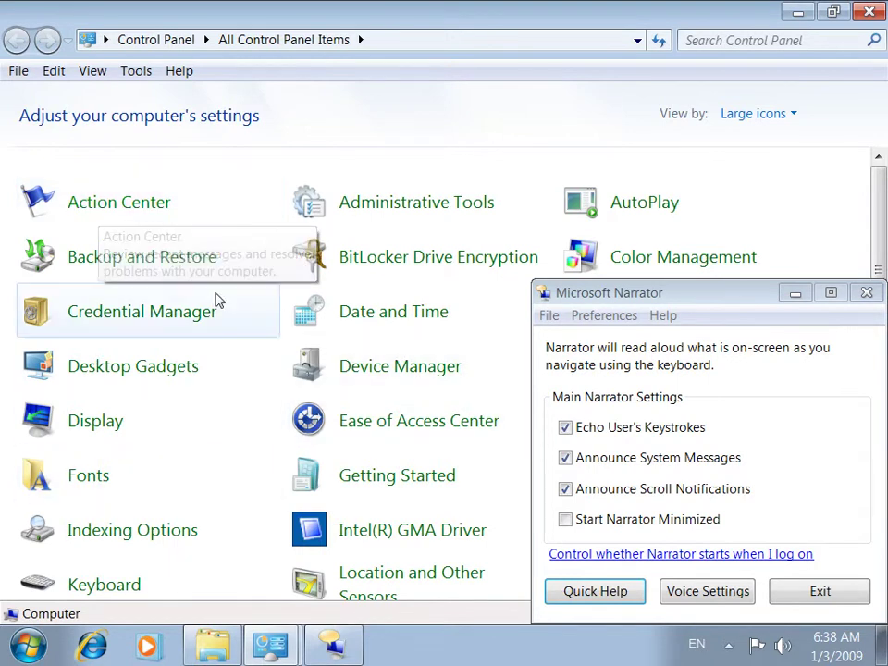
click(182, 371)
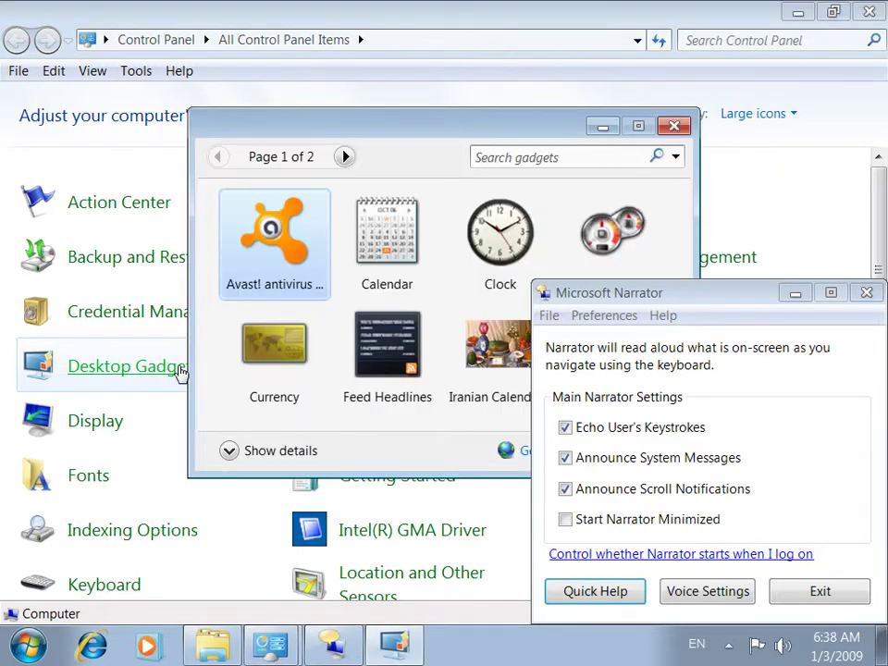
click(677, 129)
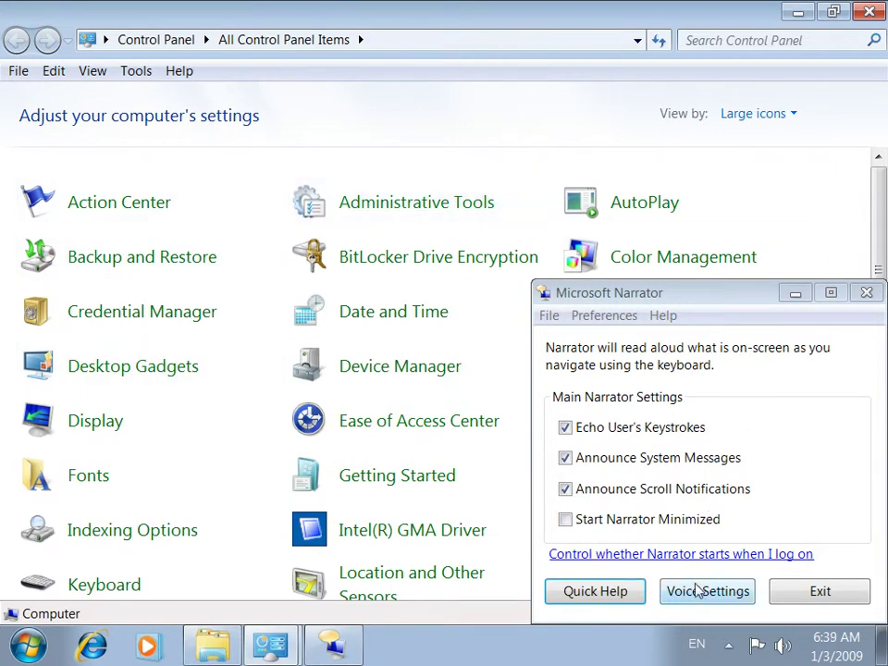
Turn on Start Narrator Minimized, minimize and restore the Narrator window, and turn the option off again
click(599, 525)
click(795, 292)
click(331, 646)
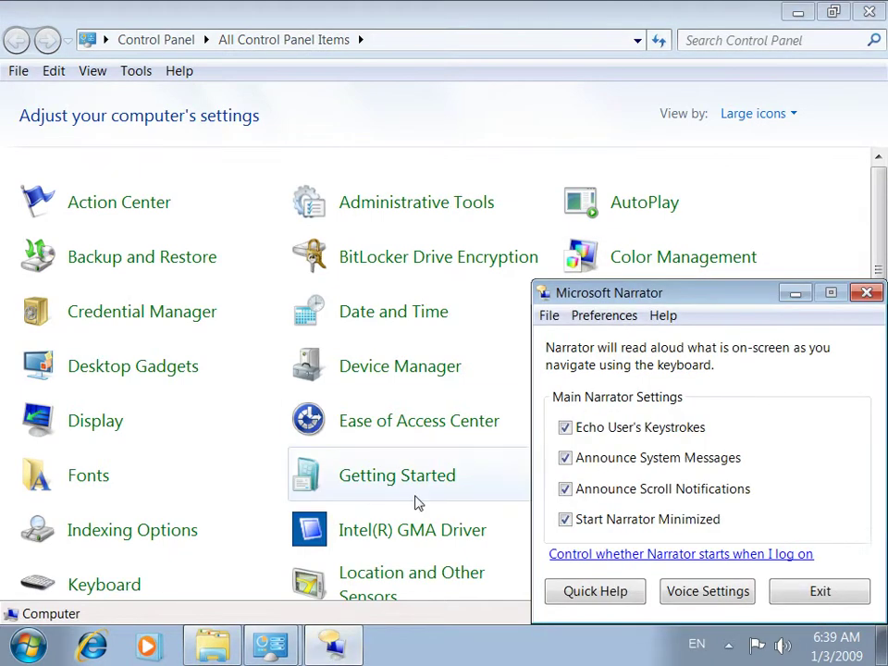
click(594, 523)
Set Narrator's voice speed to 9 in its voice settings and apply it
click(707, 597)
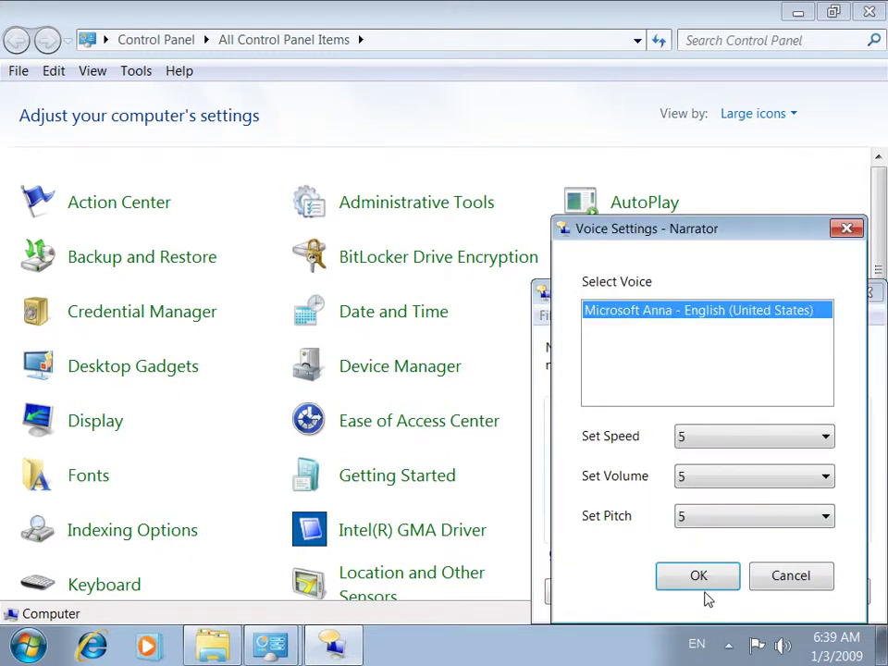
click(726, 441)
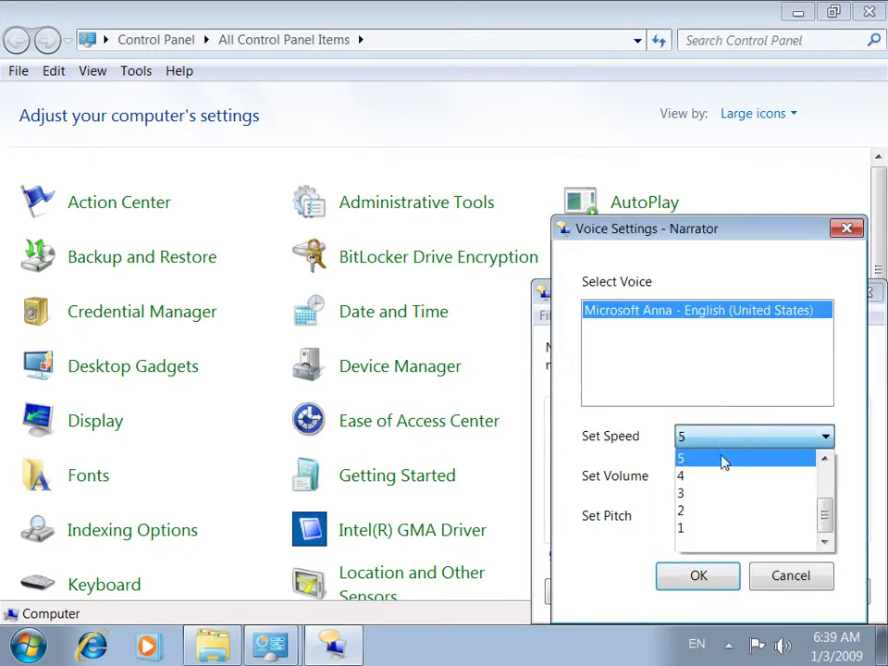
drag(827, 520, 826, 479)
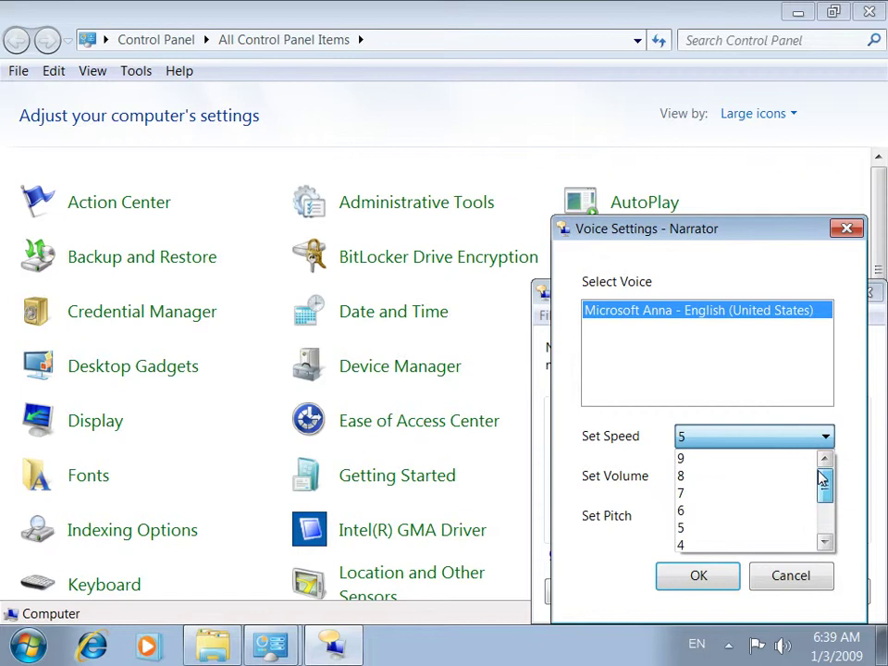
click(747, 462)
click(711, 585)
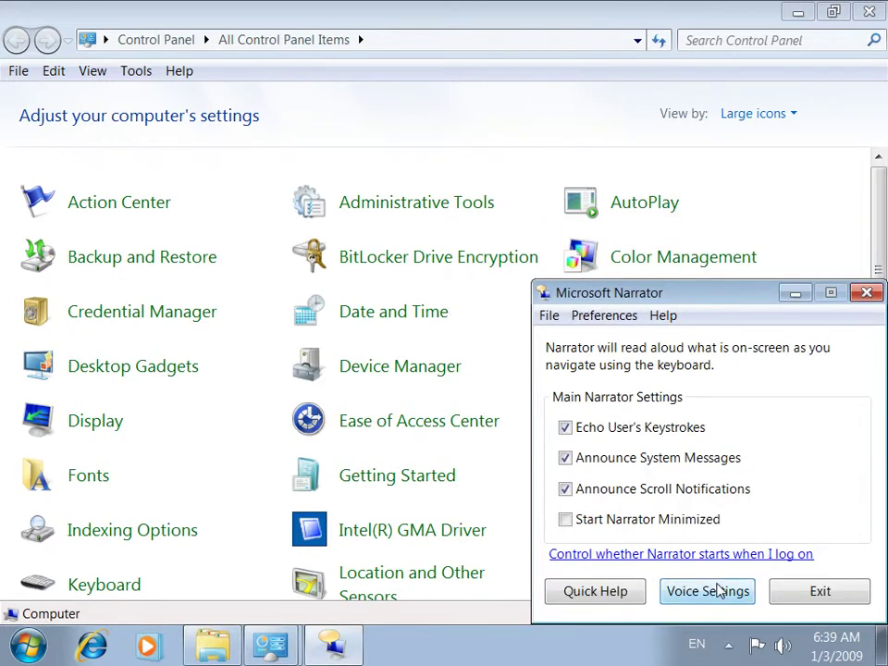
Set Narrator's voice speed back to 5 and apply it
click(719, 591)
click(695, 451)
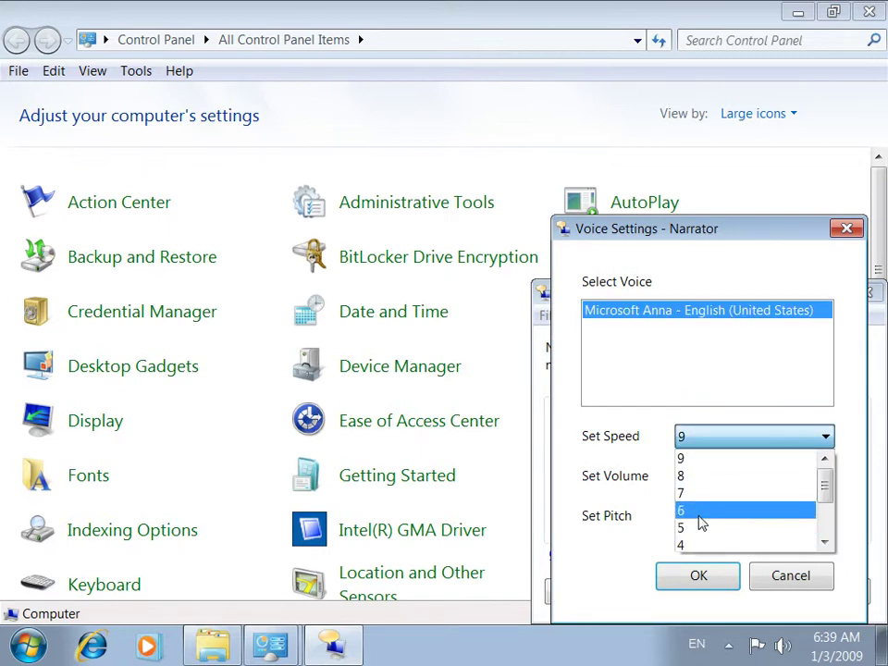
click(699, 525)
click(698, 583)
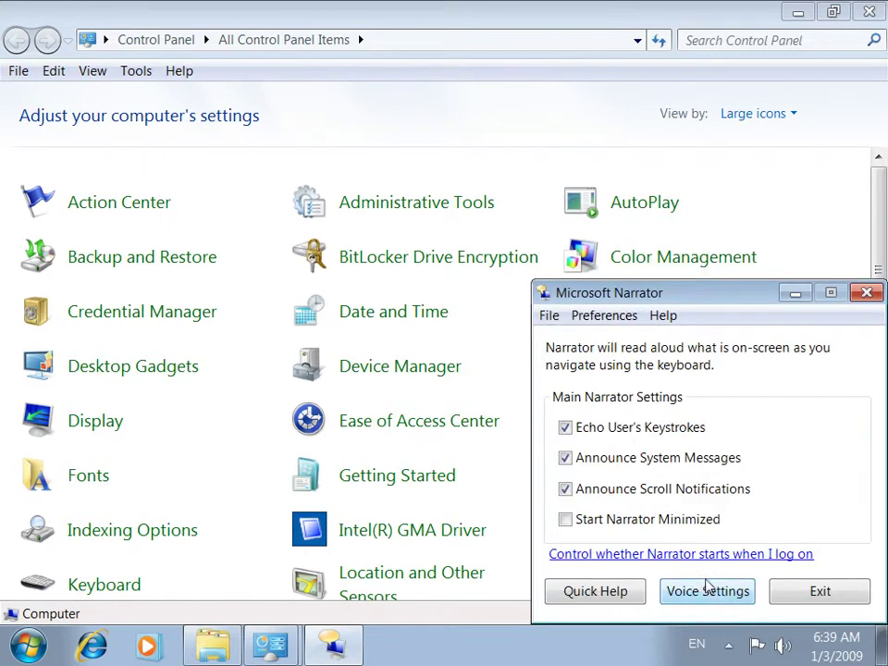
Set Narrator's voice volume to 1 in its voice settings and apply it
click(705, 590)
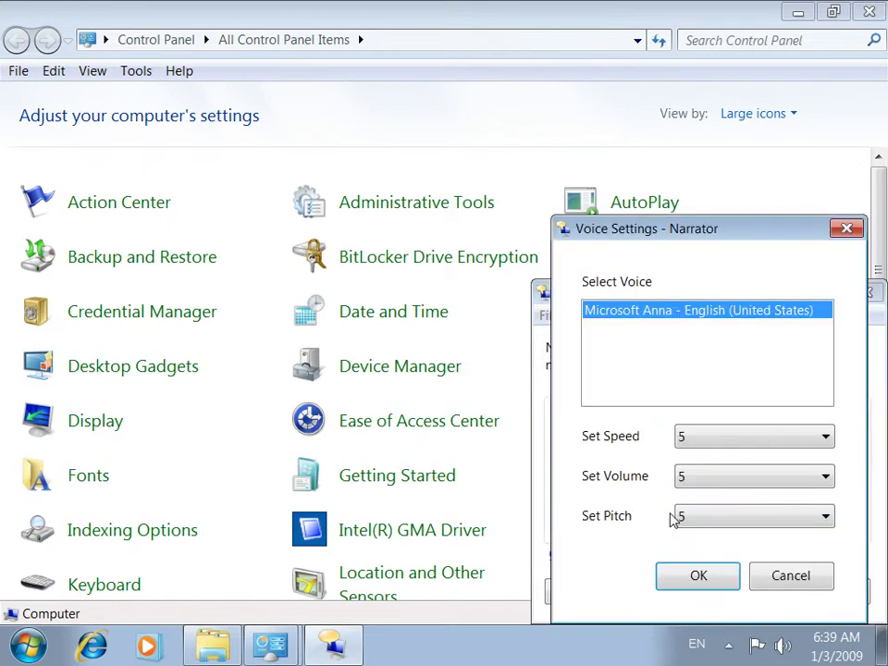
click(730, 486)
click(706, 568)
click(710, 575)
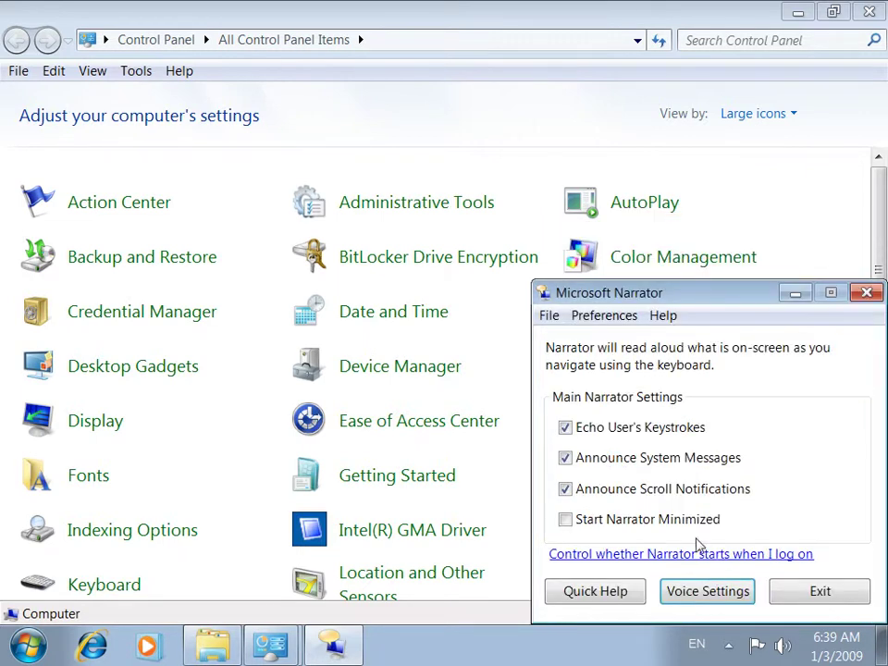
Set Narrator's voice pitch to 1 and apply it
click(705, 593)
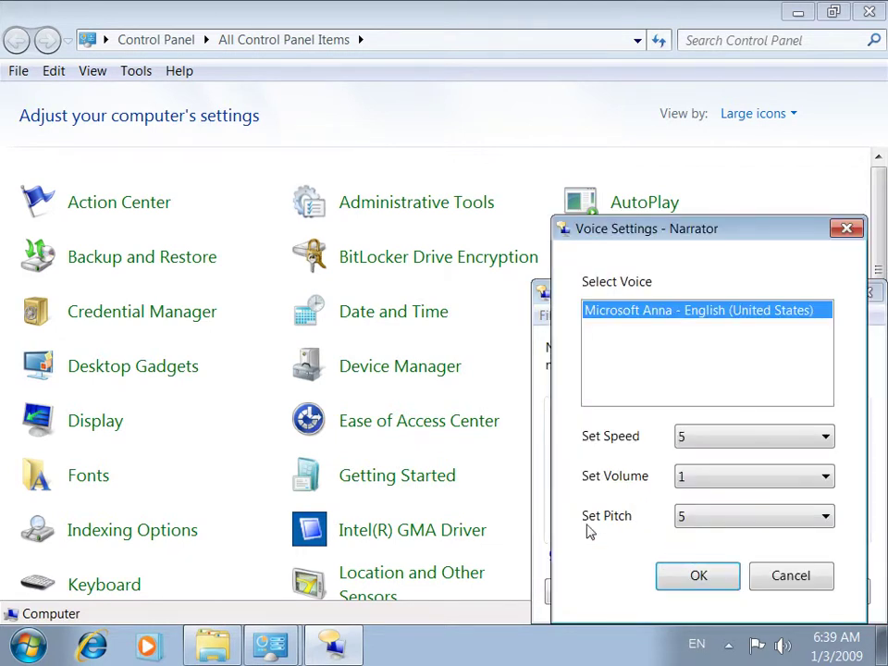
click(713, 524)
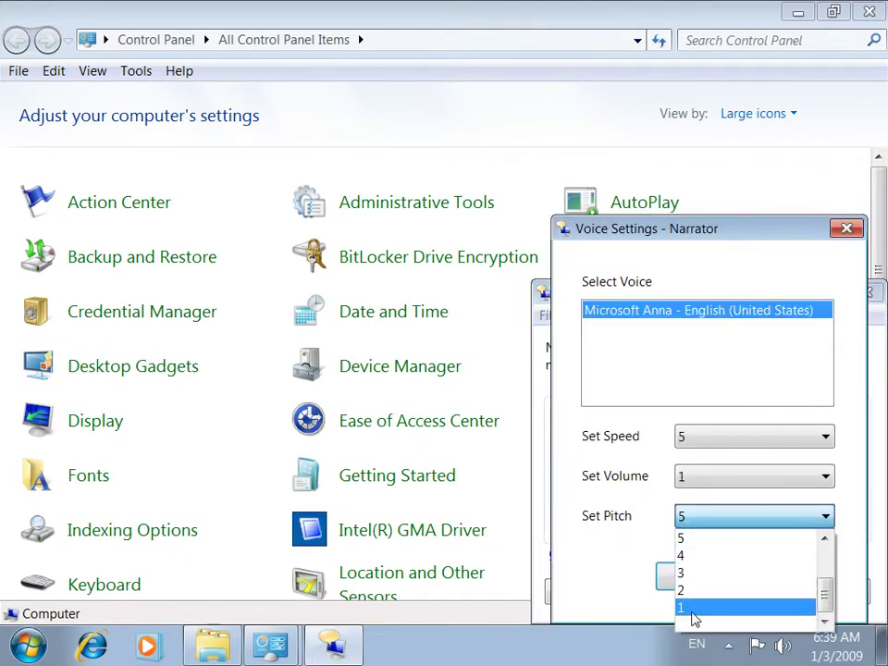
click(697, 611)
click(701, 584)
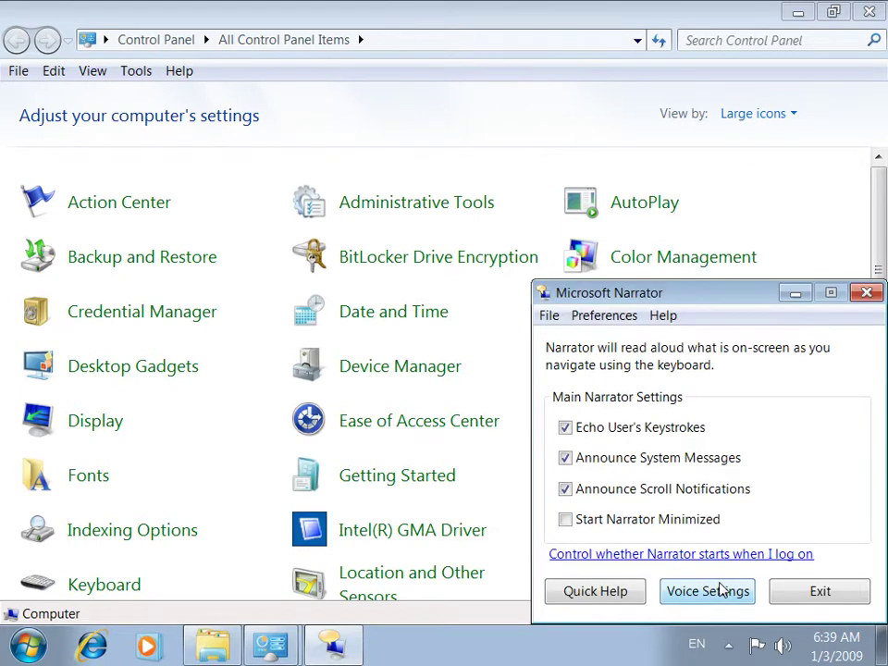
Set Narrator's voice pitch to 4 and apply it
click(697, 593)
click(699, 523)
click(692, 553)
click(708, 579)
Set Narrator's voice pitch to 3 and apply it
click(717, 593)
click(722, 524)
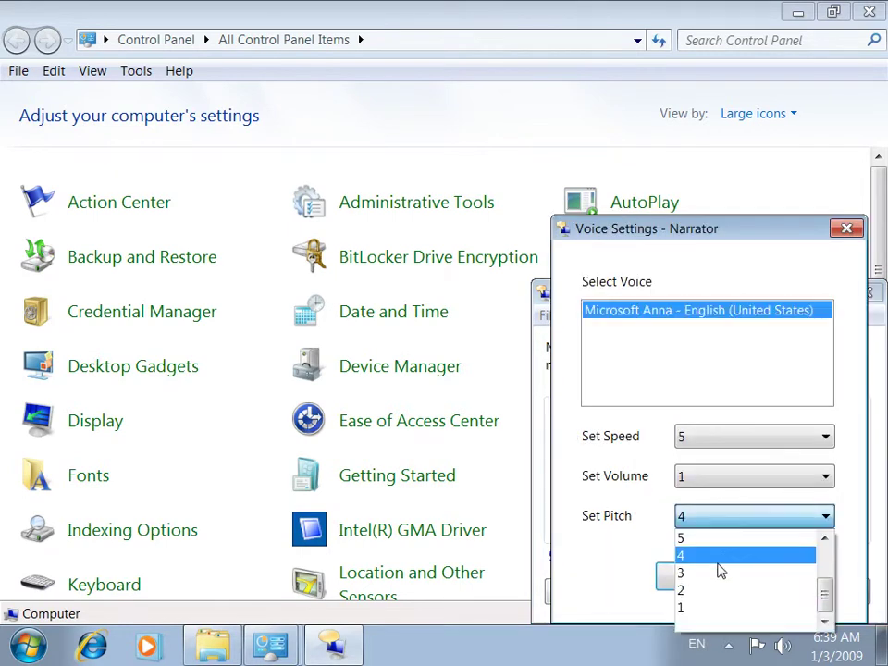
click(718, 573)
click(699, 576)
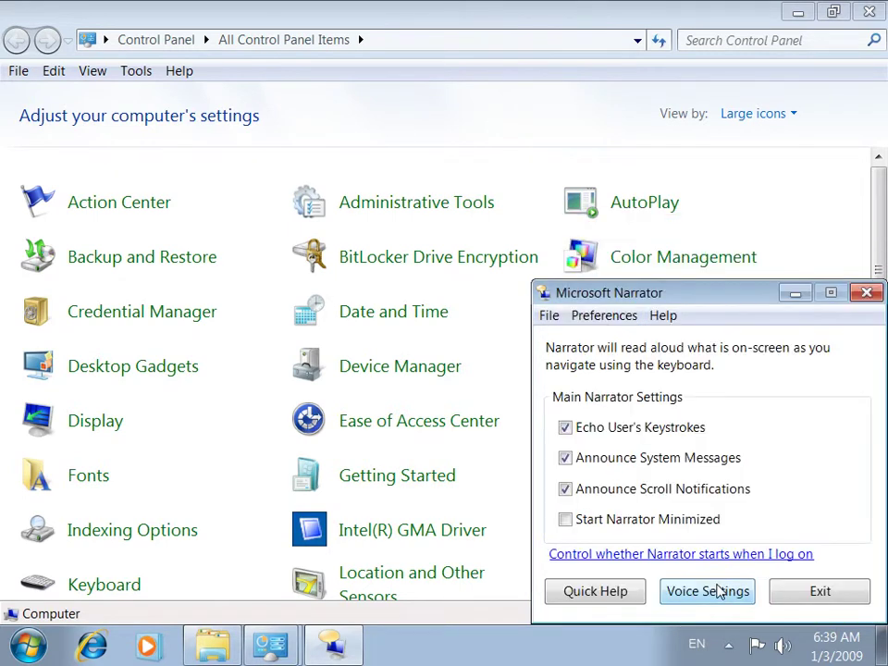
Reopen Narrator's voice settings, cancel them without changes, and exit Narrator
click(717, 593)
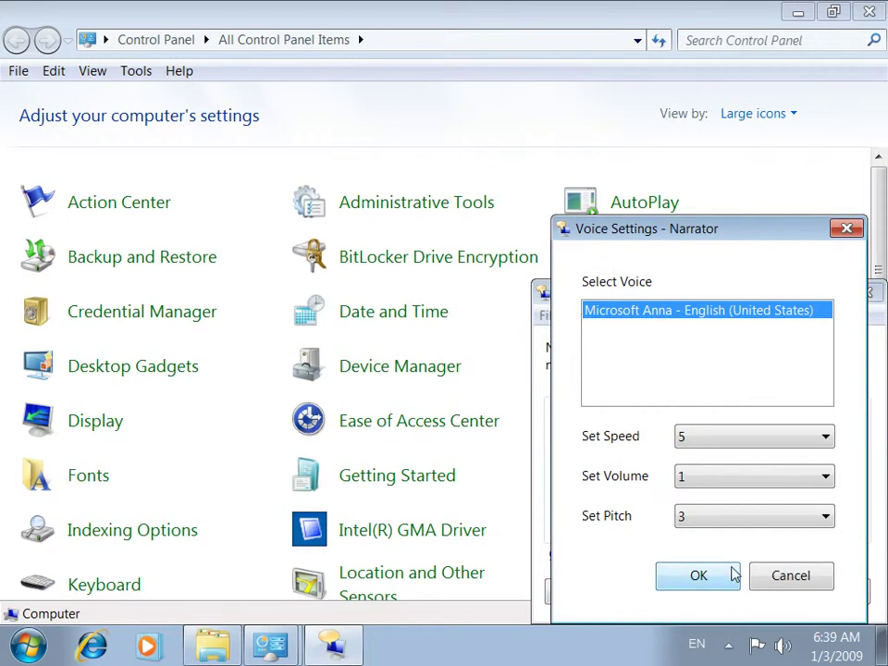
click(794, 583)
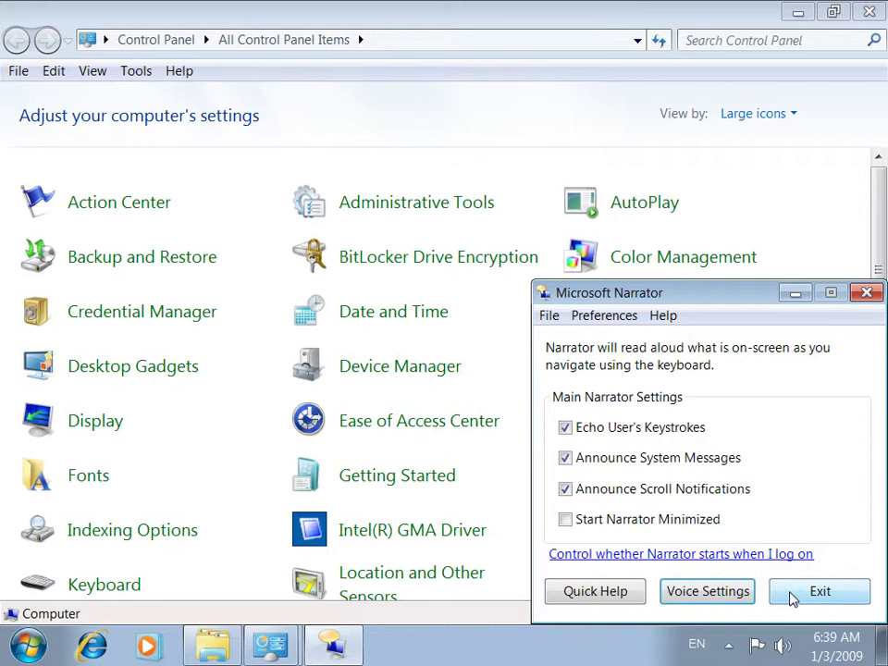
click(792, 595)
click(668, 501)
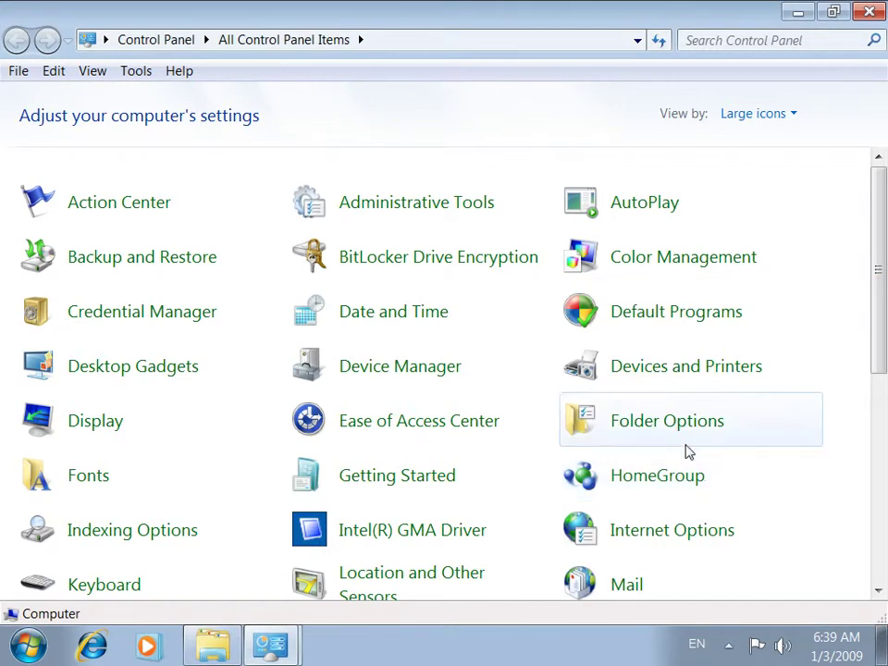
Open the Ease of Access Center from Control Panel and start Narrator again
click(389, 423)
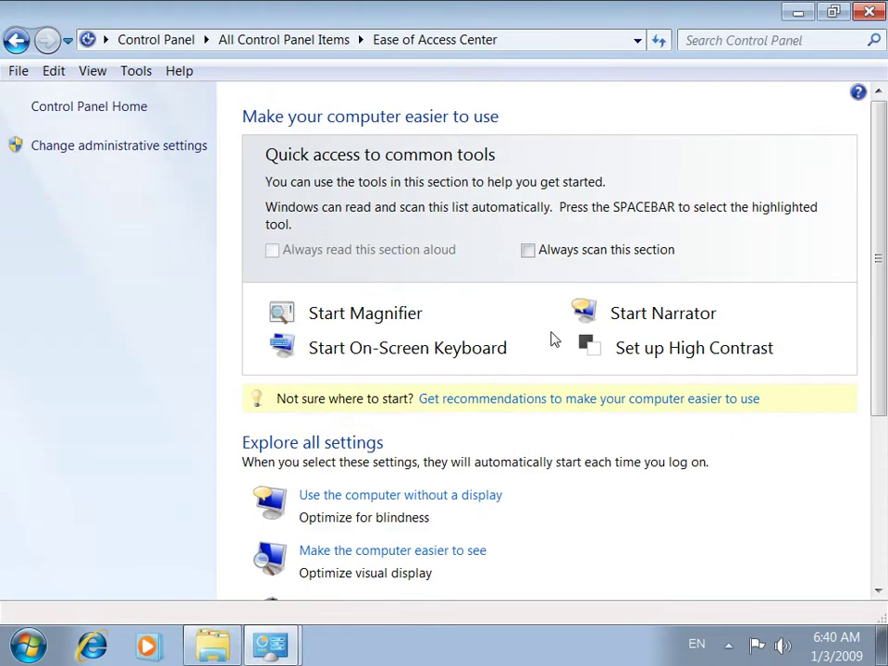
click(645, 318)
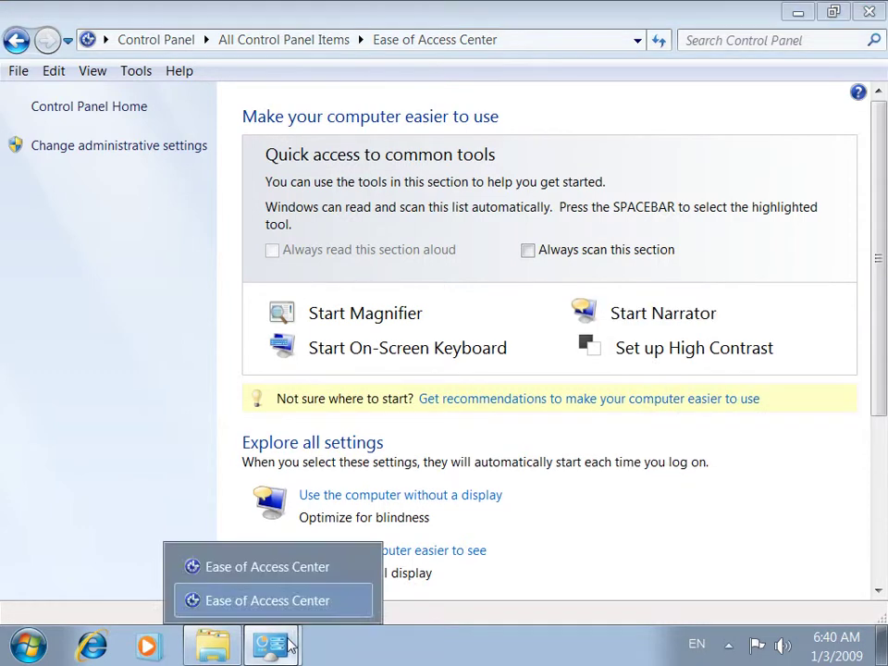
Close the extra Ease of Access Center window
mouse_move(285, 648)
right_click(287, 567)
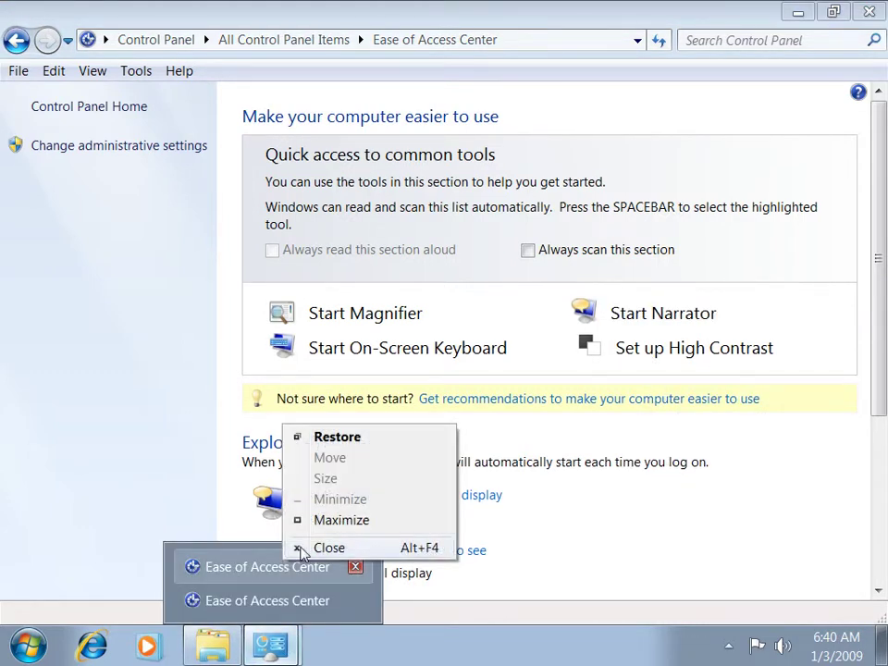
click(314, 547)
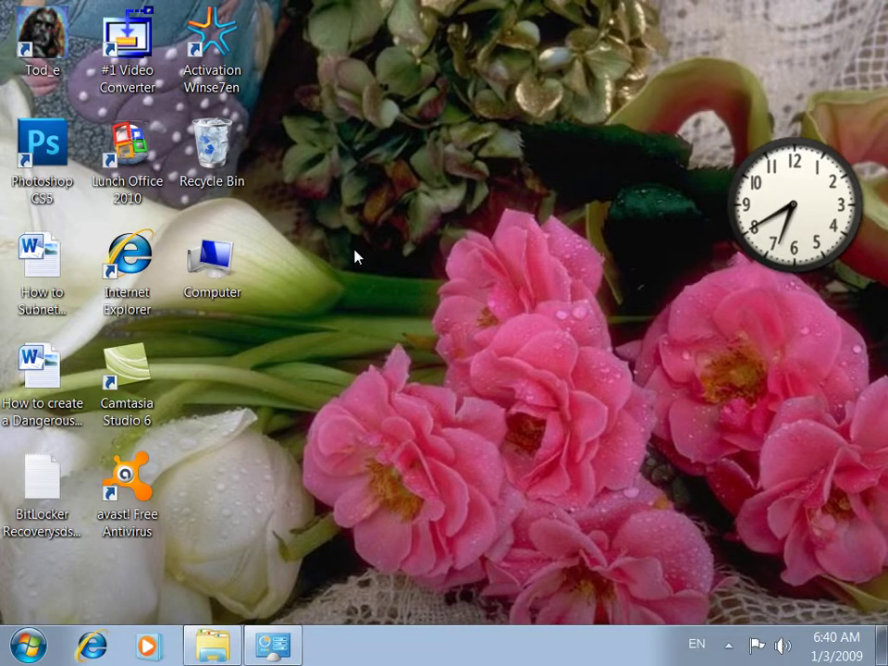
Open the desktop's Personalization settings, look through the themes down to the Basic and High Contrast ones, and close the window
right_click(355, 251)
click(405, 584)
double_click(571, 153)
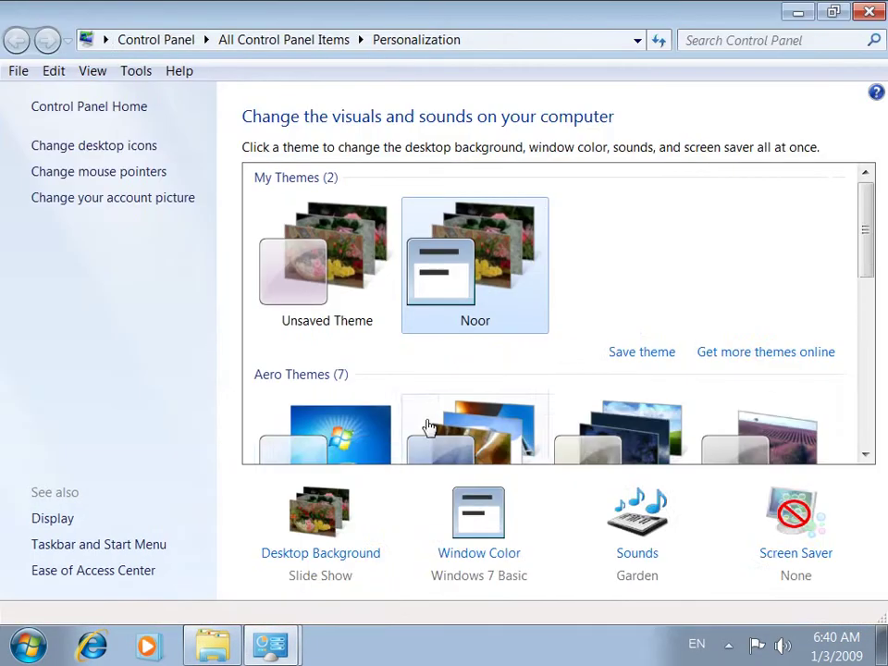
drag(866, 248, 857, 371)
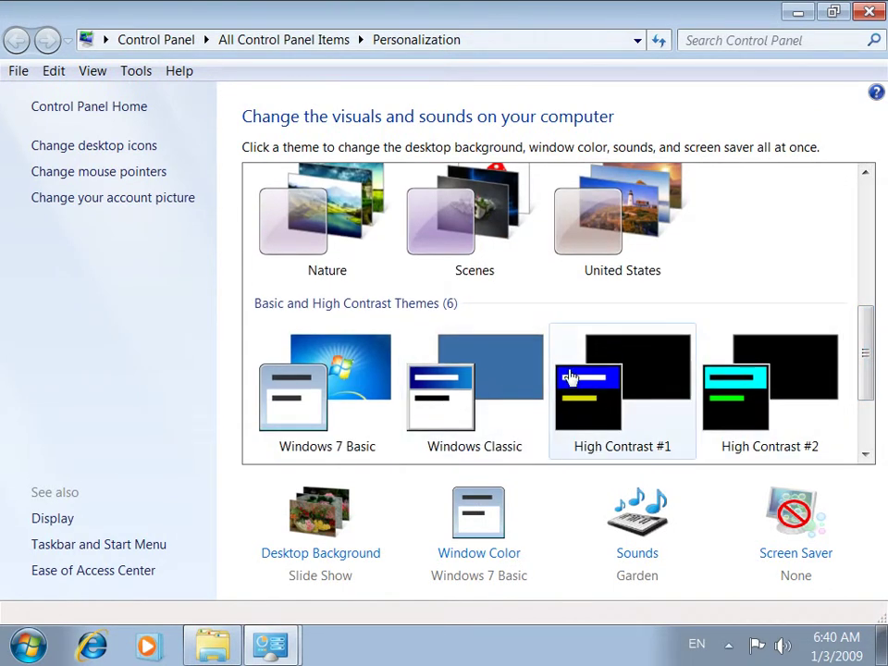
click(868, 12)
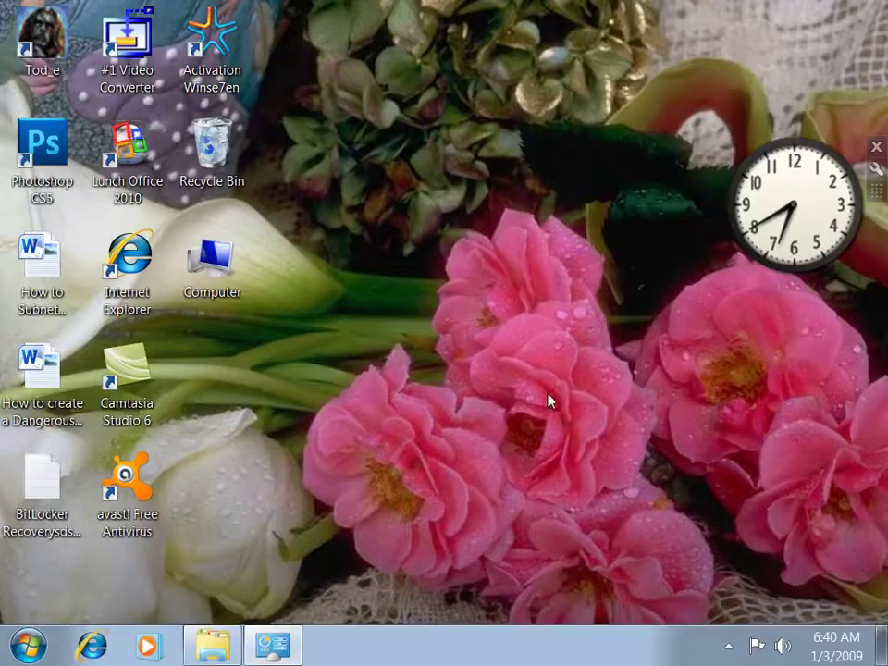
Open the High Contrast setup in the Ease of Access Center, and turn on High Contrast from the desktop with its keyboard shortcut
click(305, 525)
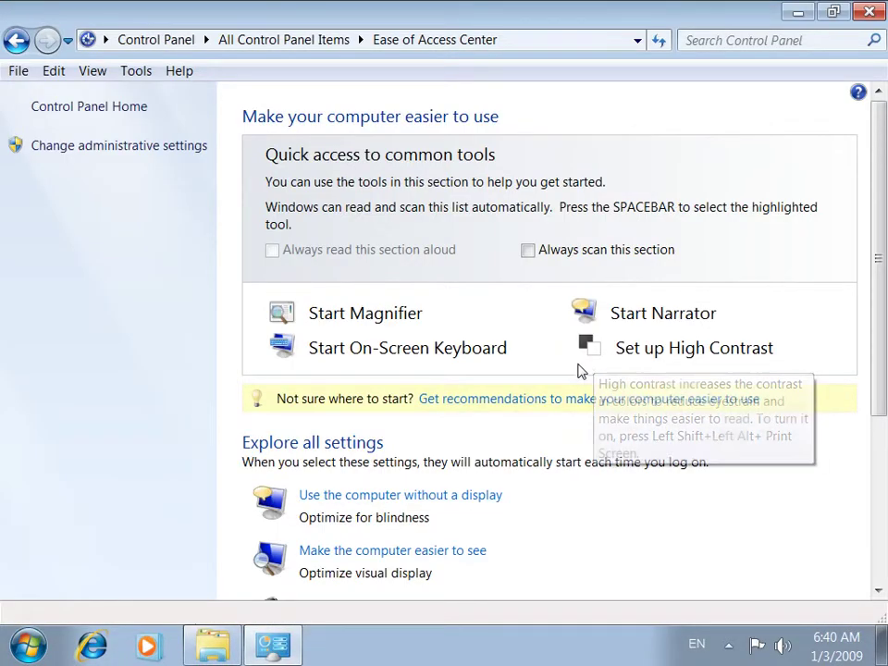
click(637, 346)
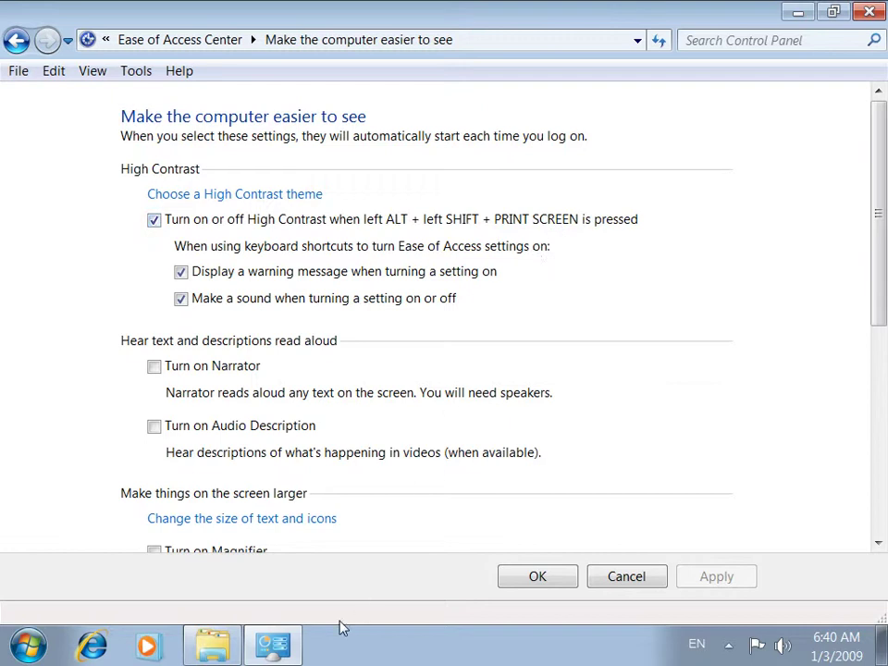
mouse_move(275, 655)
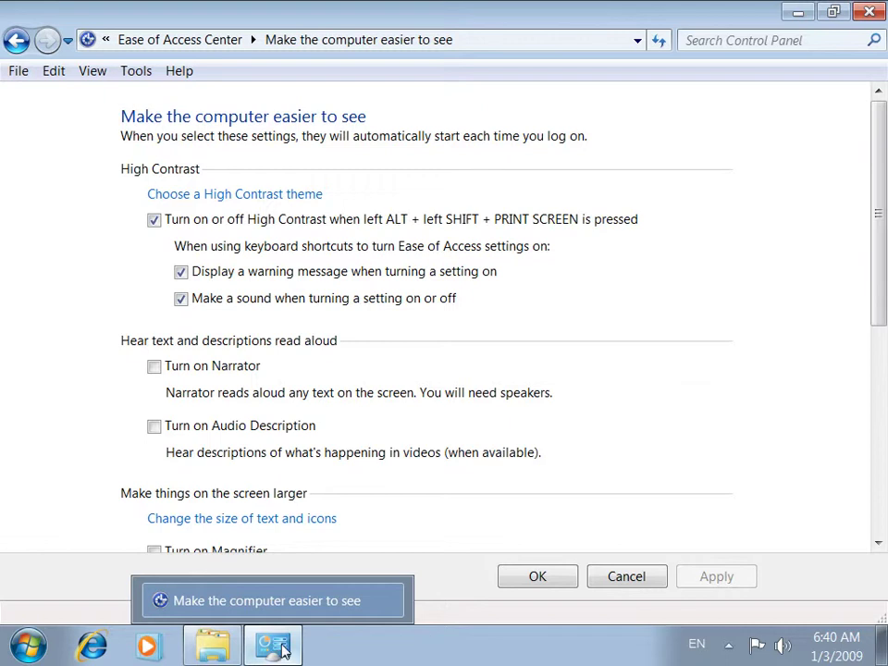
click(283, 652)
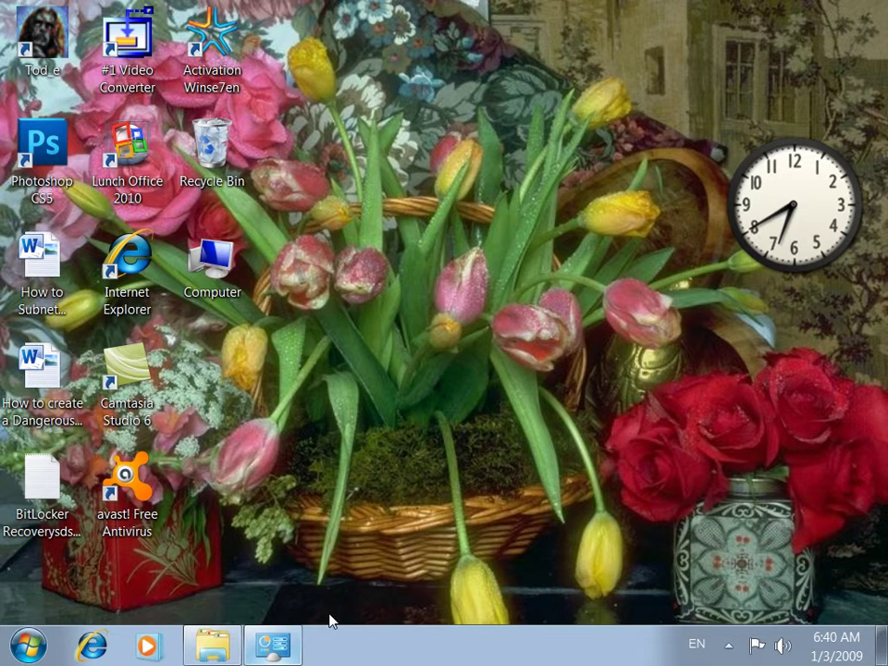
key(shift+alt+Print)
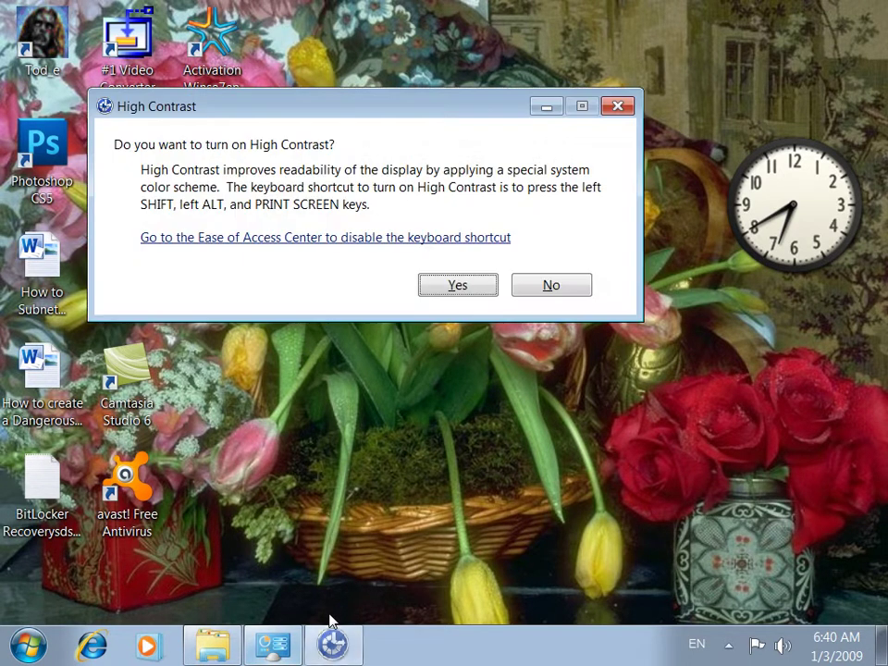
click(475, 292)
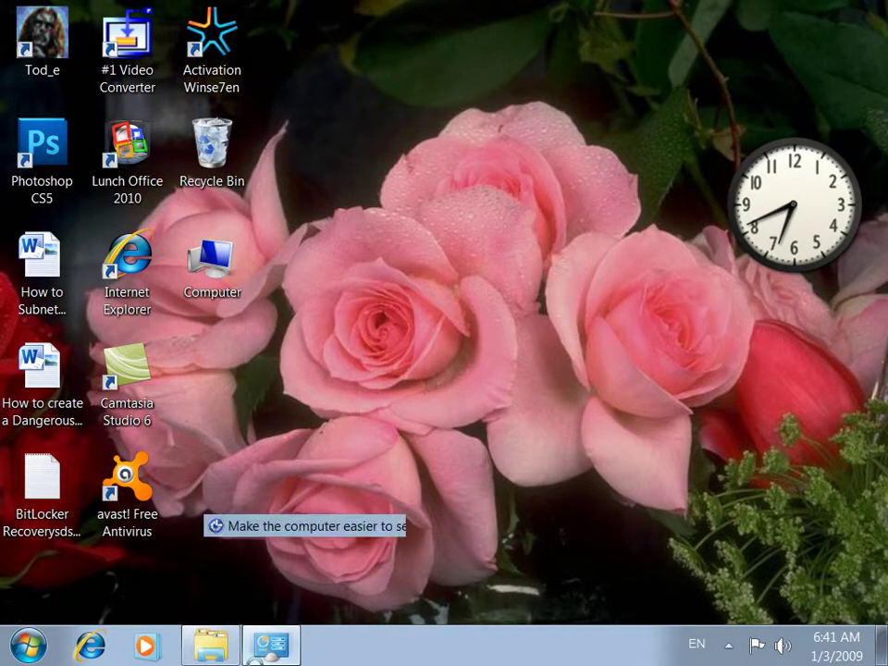
Clear and re-select the option to display a warning message when turning a setting on, and save the settings
click(271, 645)
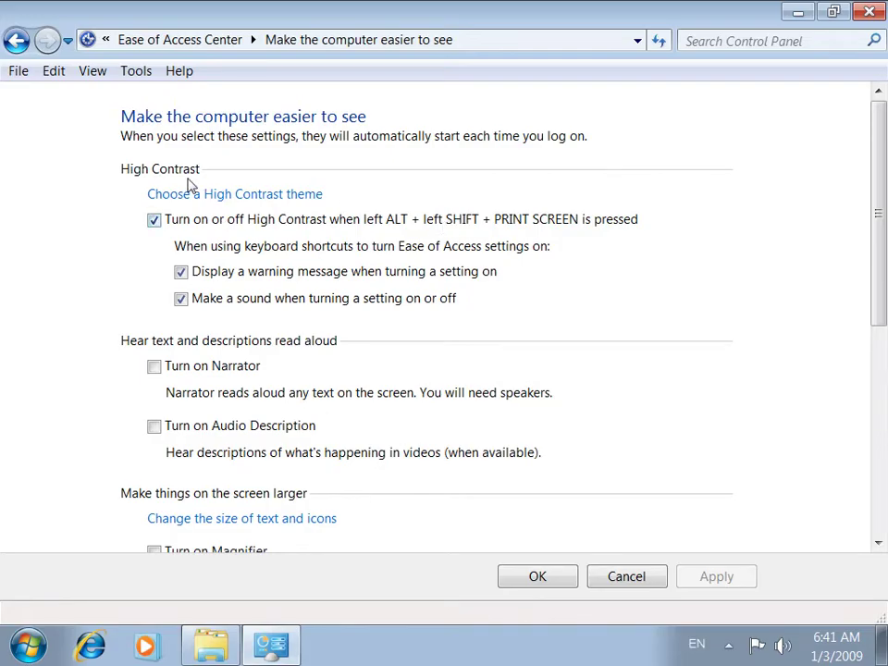
click(340, 230)
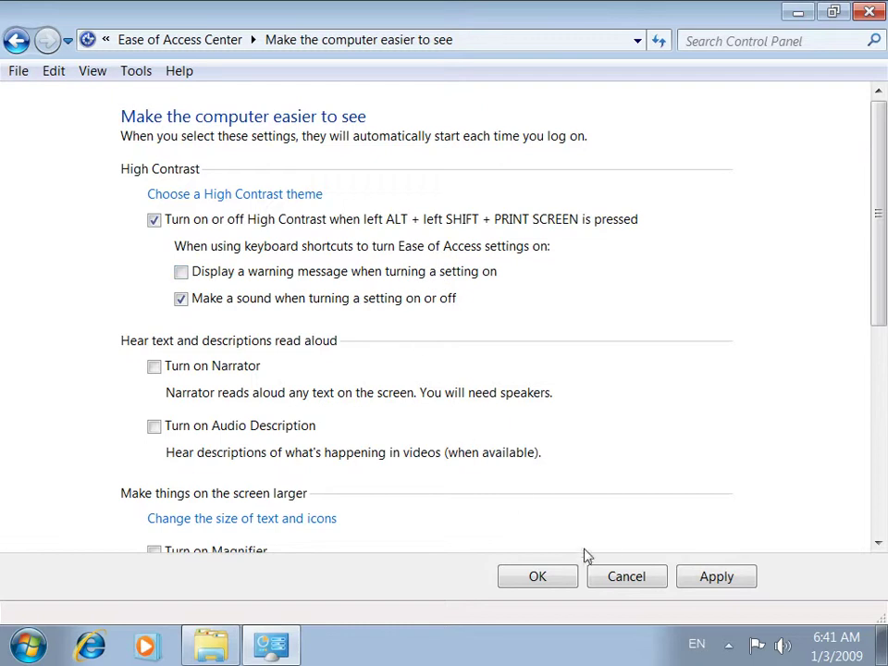
click(386, 274)
click(678, 576)
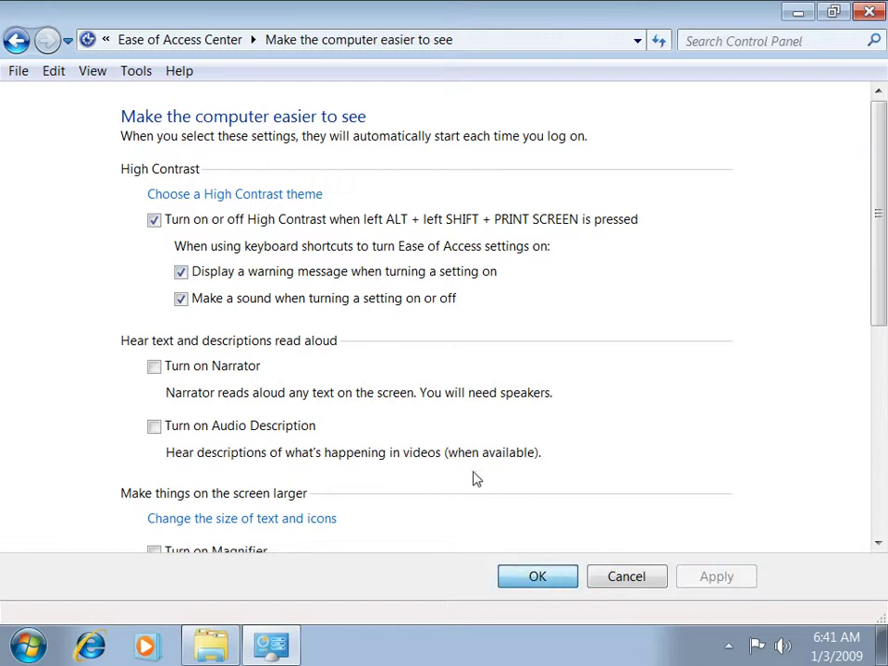
click(516, 578)
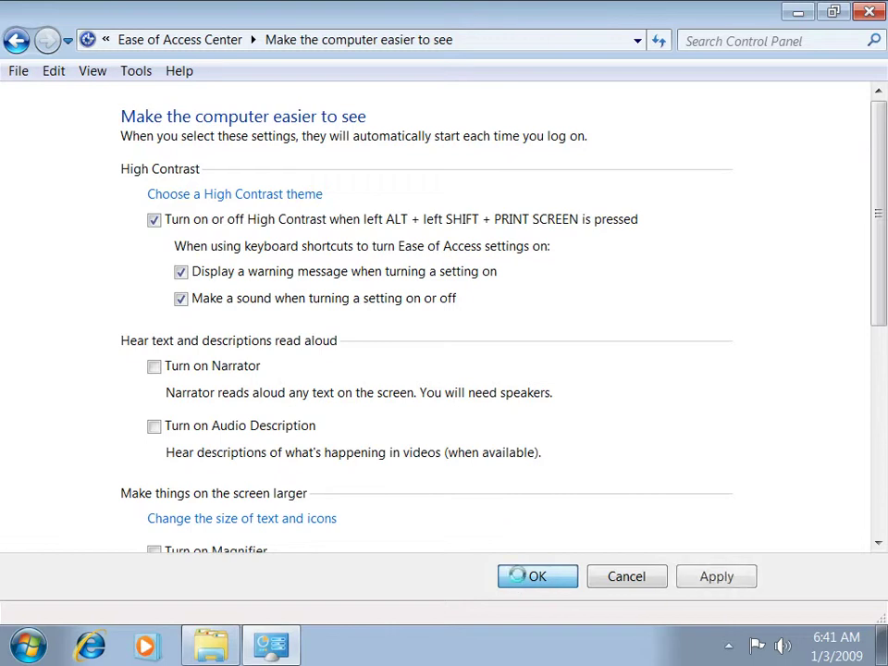
Invoke High Contrast from the desktop and decline turning it on
click(279, 648)
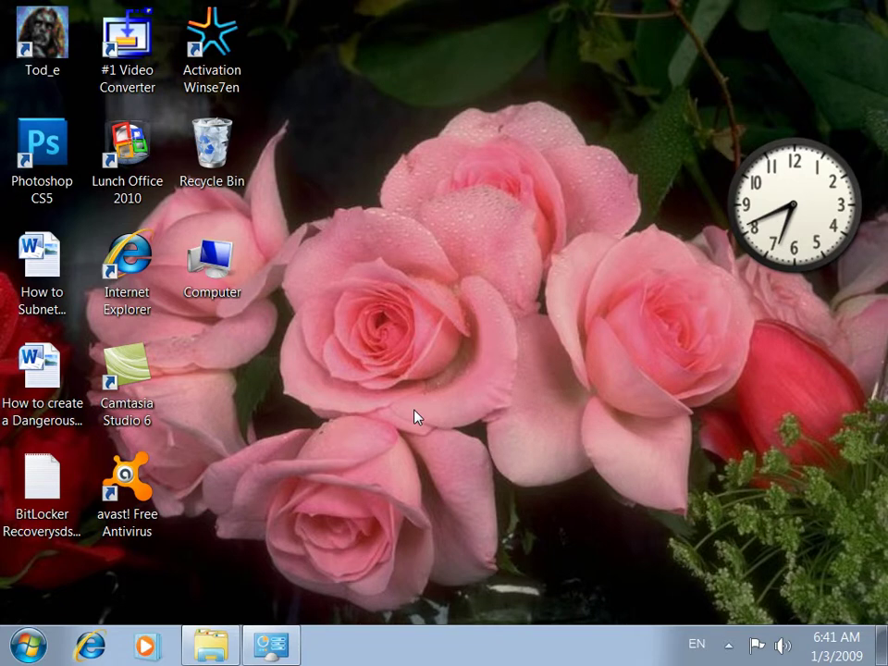
key(shift+alt+Print)
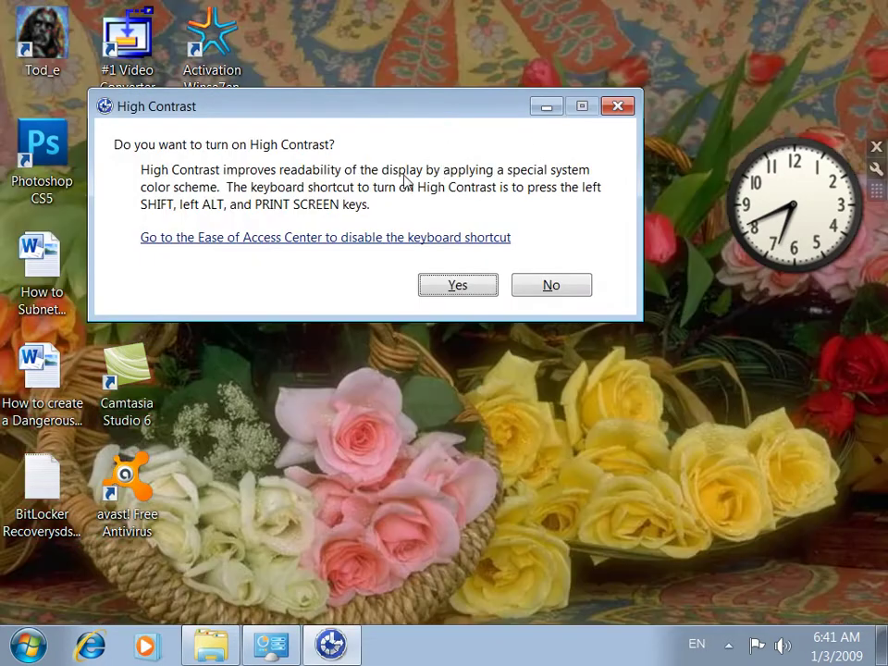
click(546, 284)
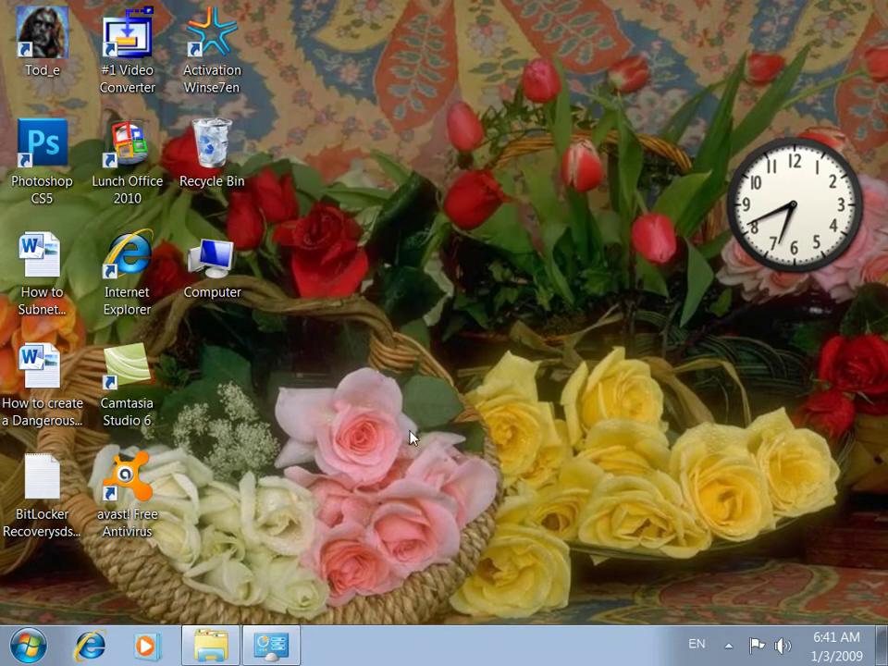
Disable the warning message displayed when turning a setting on, save the High Contrast settings, and minimize the window
click(295, 651)
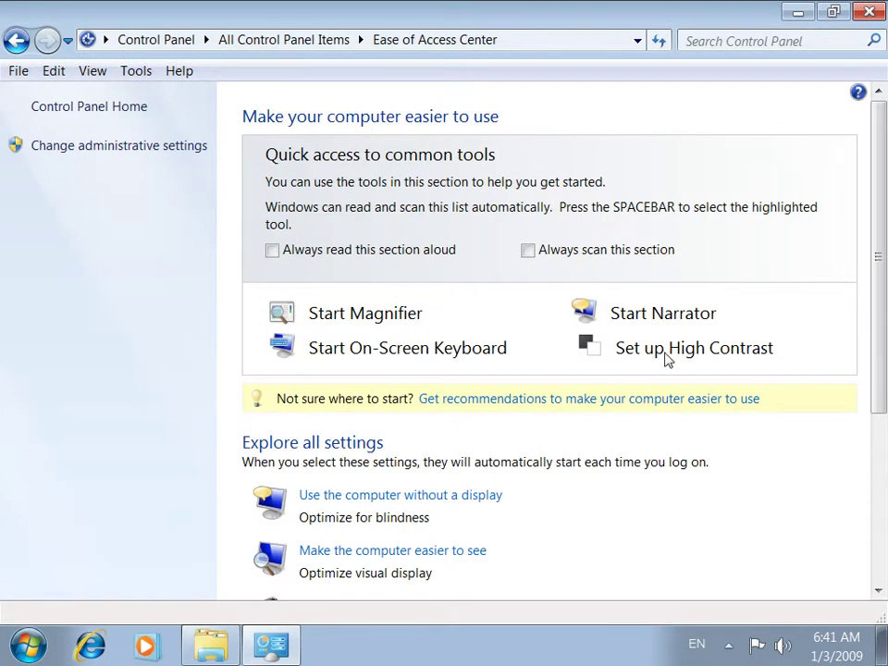
click(668, 360)
click(205, 274)
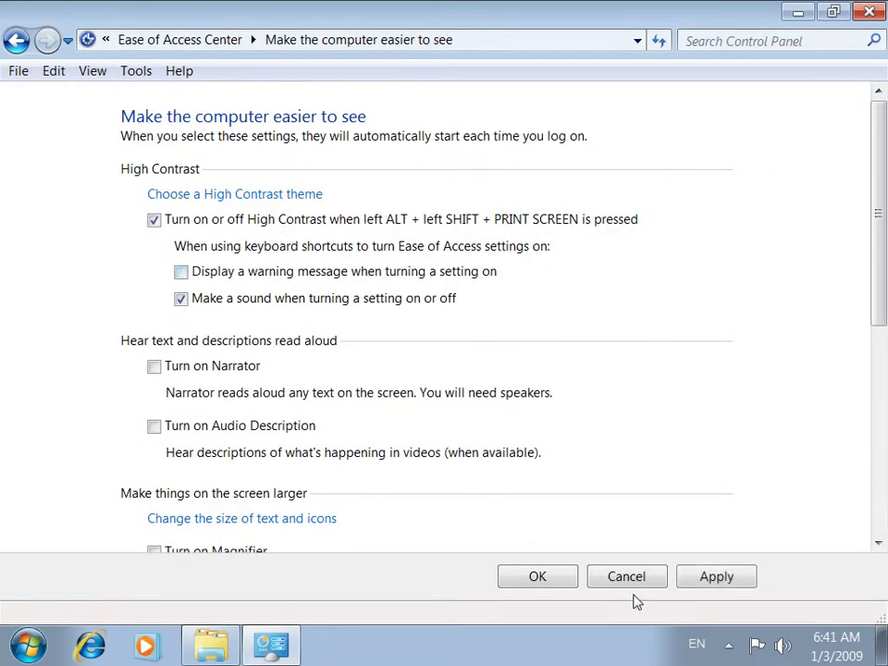
click(726, 579)
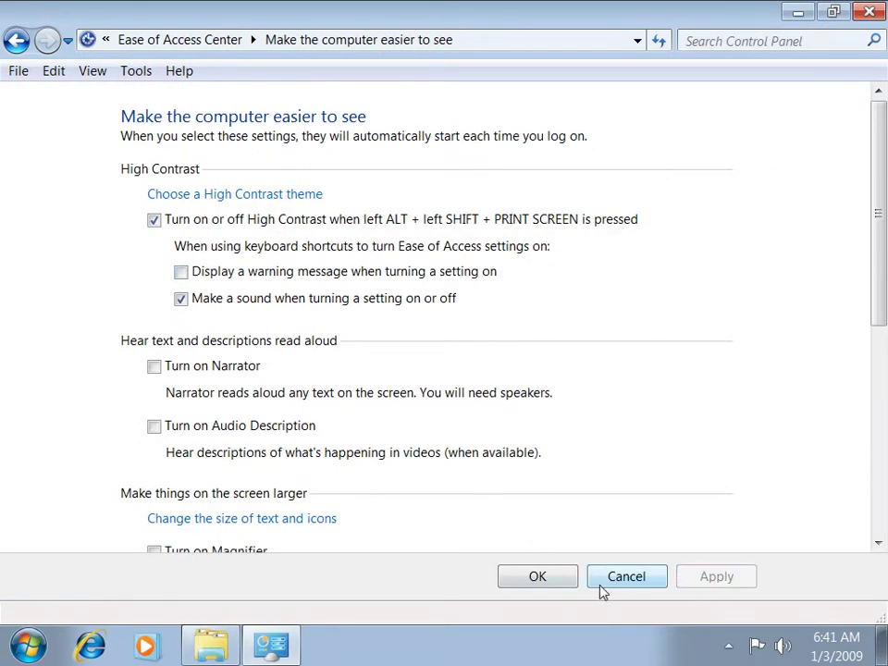
click(538, 580)
click(278, 646)
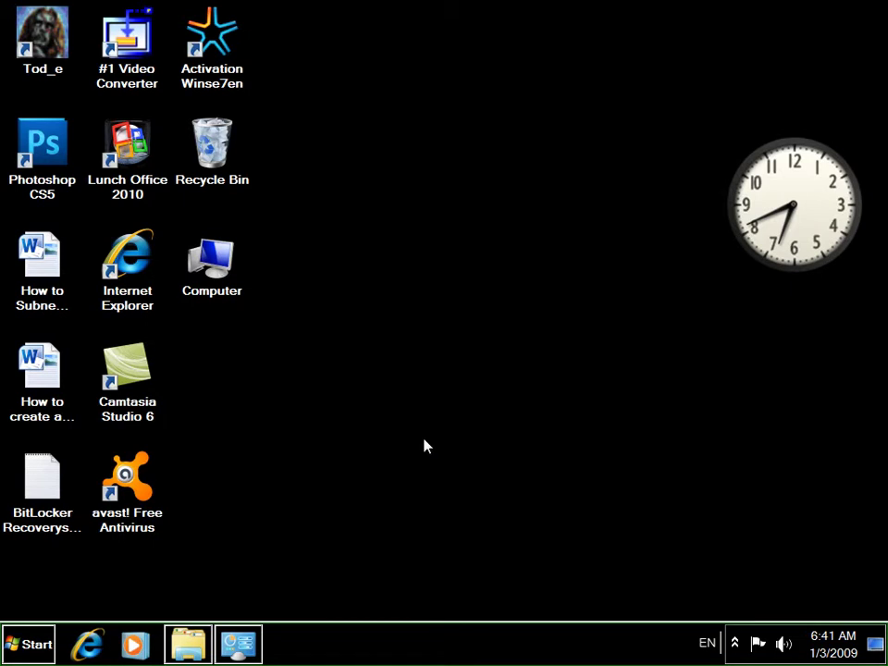
Return to the Ease of Access Center and turn High Contrast off with its keyboard shortcut
click(235, 640)
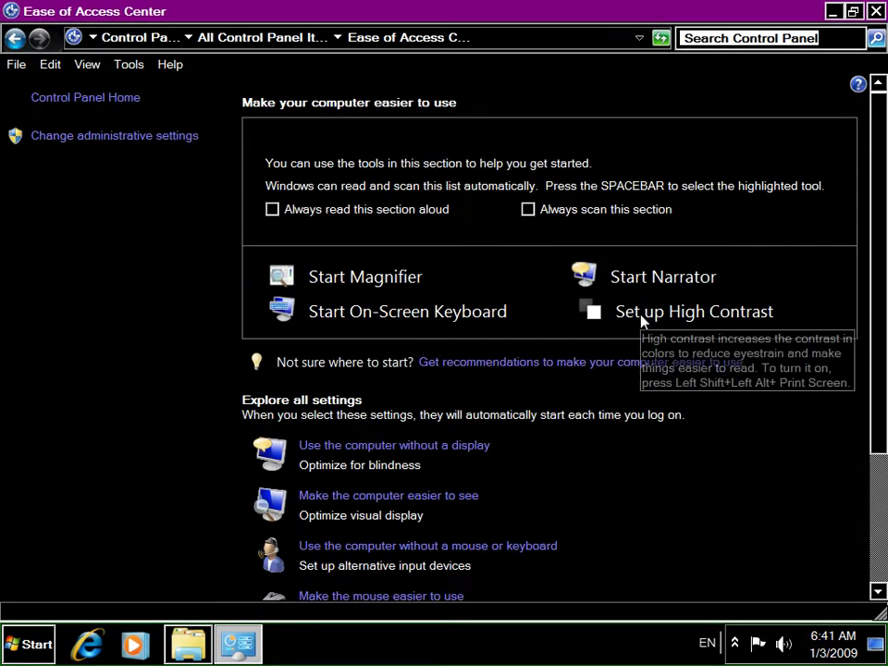
key(alt)
key(shift+alt+Print)
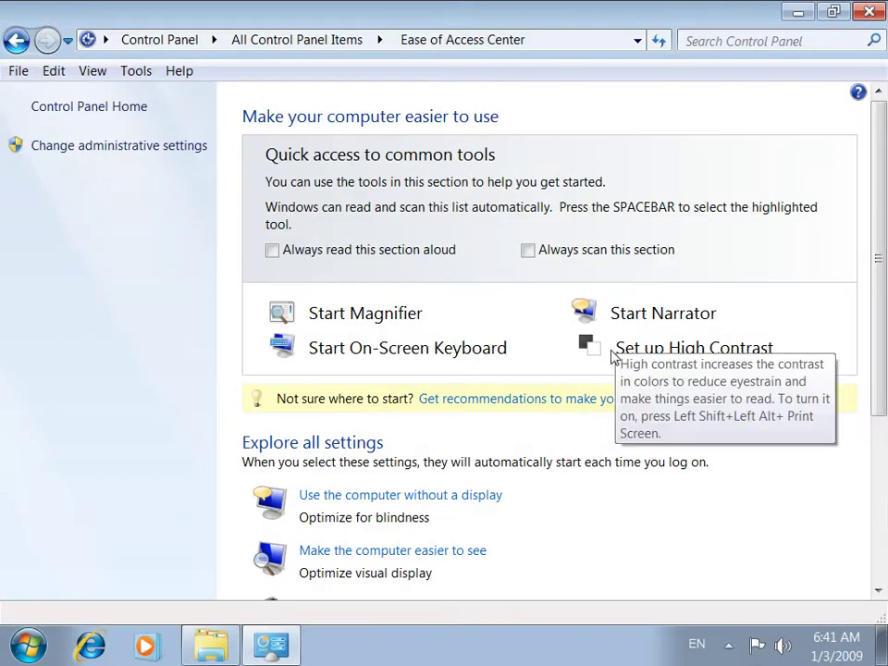
Disable the sound made when turning a setting on or off, save the High Contrast settings, and minimize the window
click(615, 348)
click(274, 298)
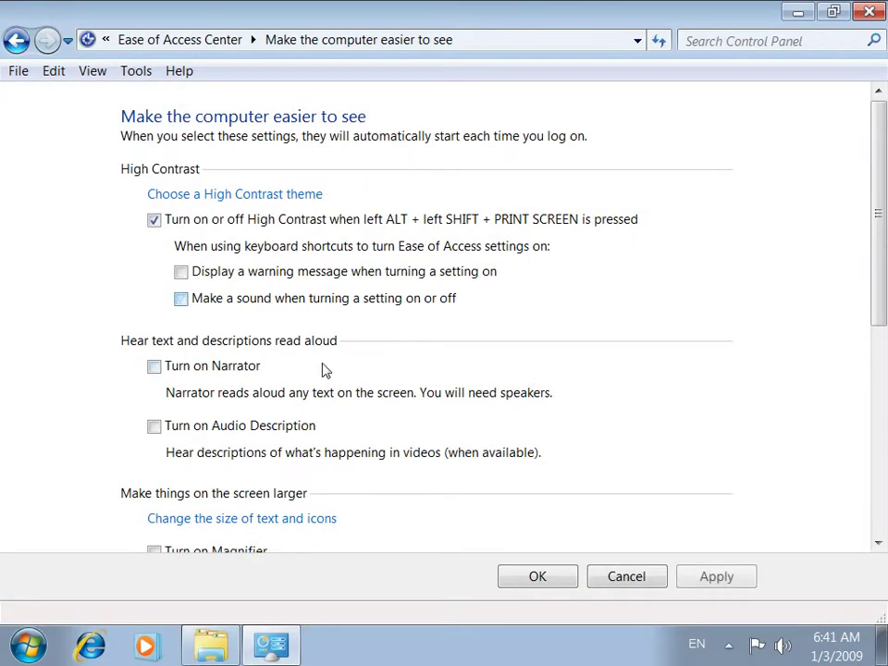
click(543, 582)
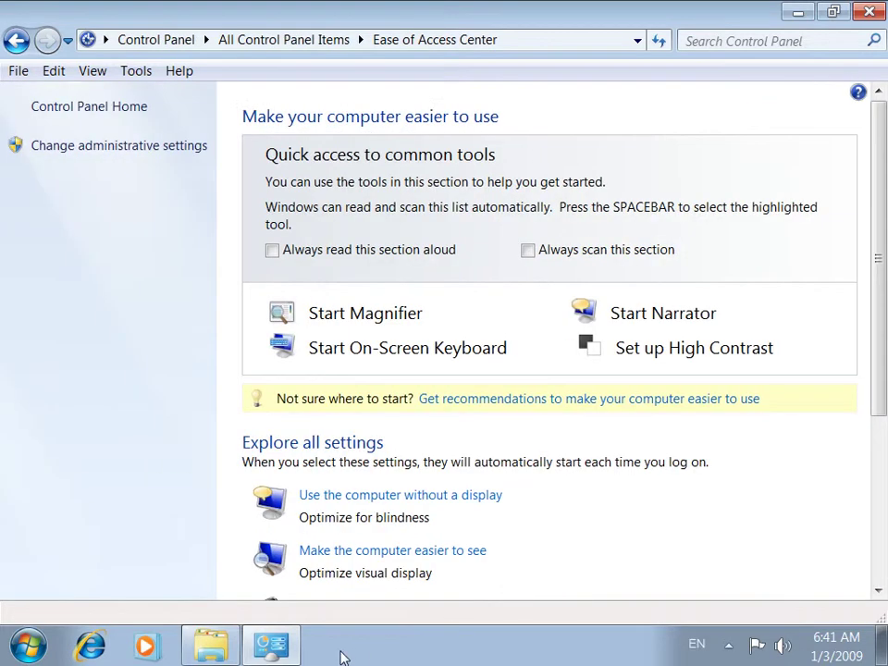
click(294, 654)
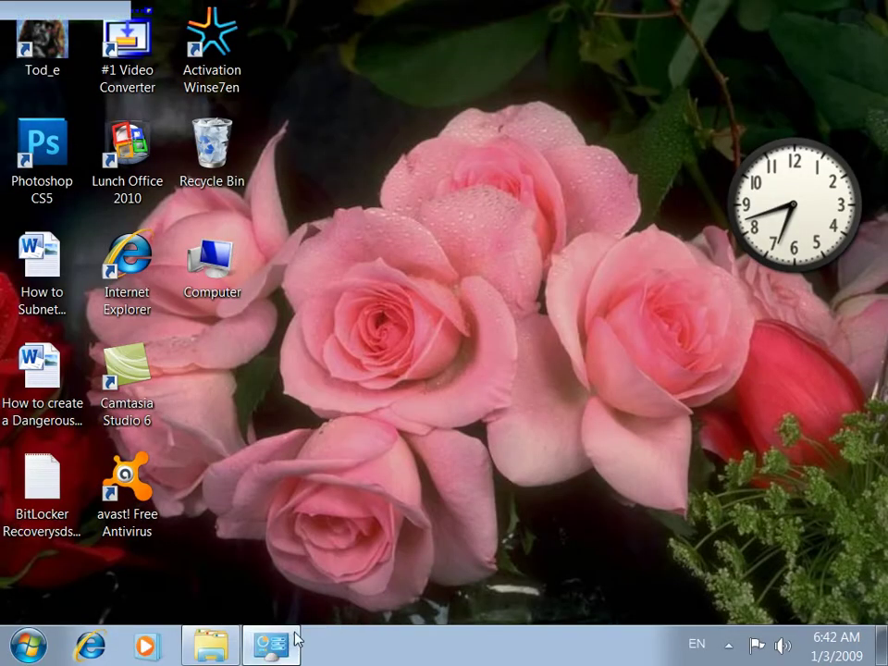
Reopen the High Contrast setup and enable the sound, the warning message and the Turn on Narrator option
click(293, 638)
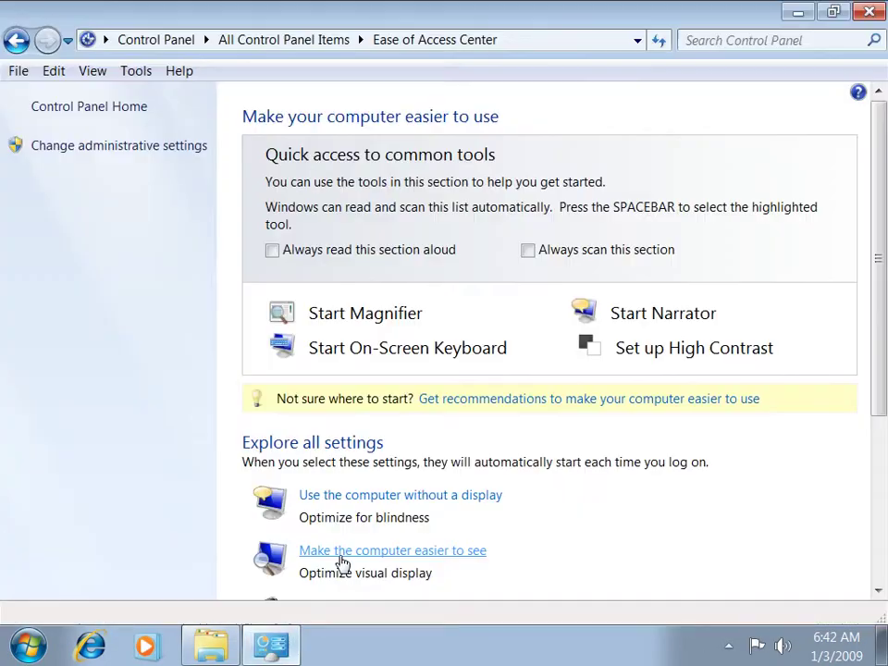
click(651, 351)
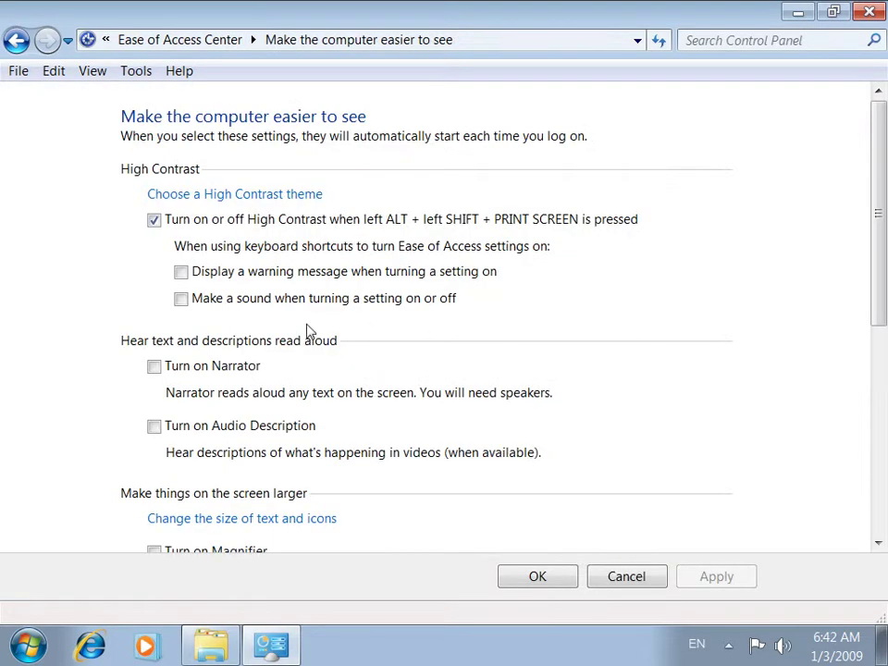
click(222, 306)
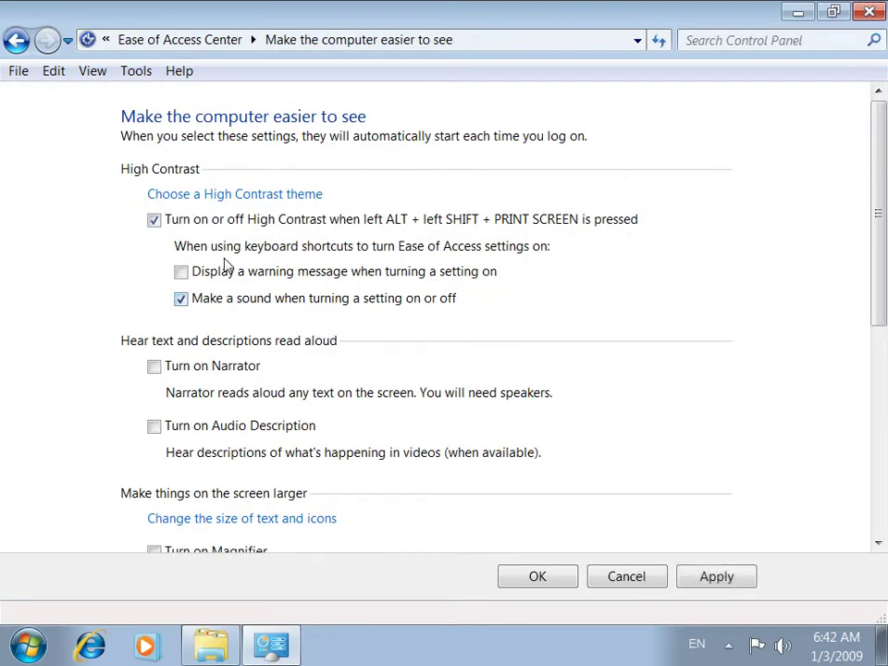
click(224, 275)
click(226, 372)
click(215, 372)
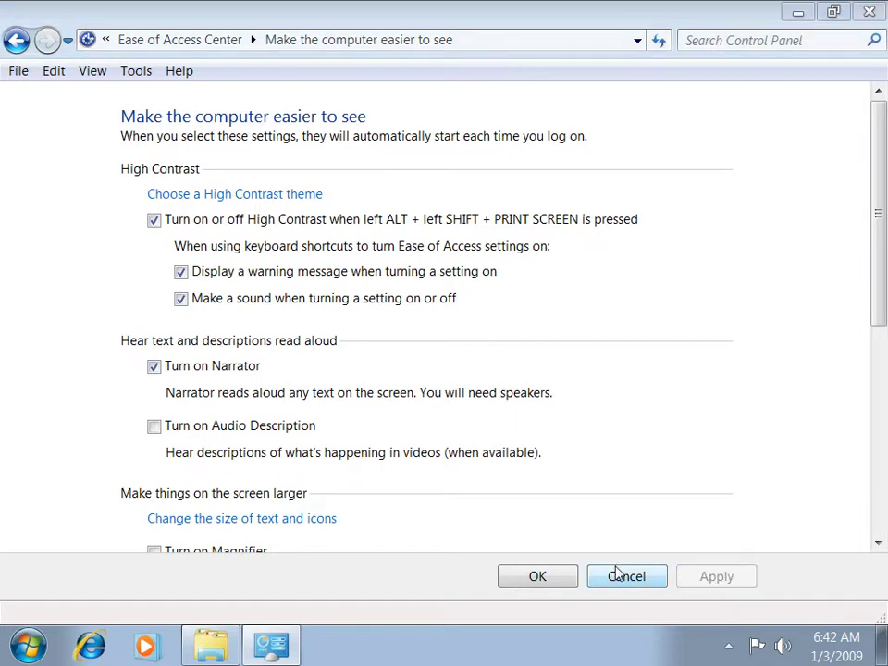
Disable the Turn on Narrator option, apply the change, and exit Narrator
click(187, 367)
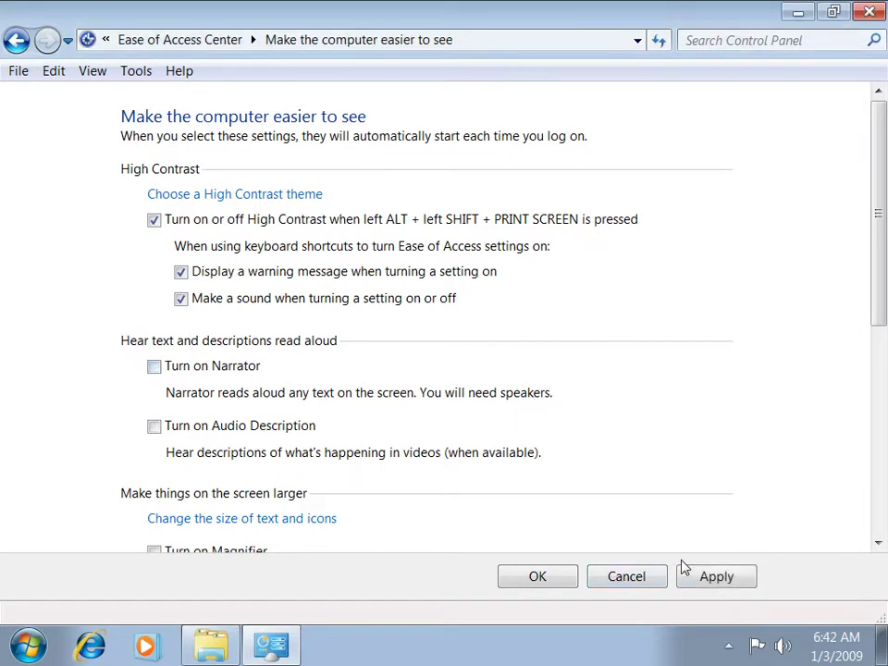
click(704, 578)
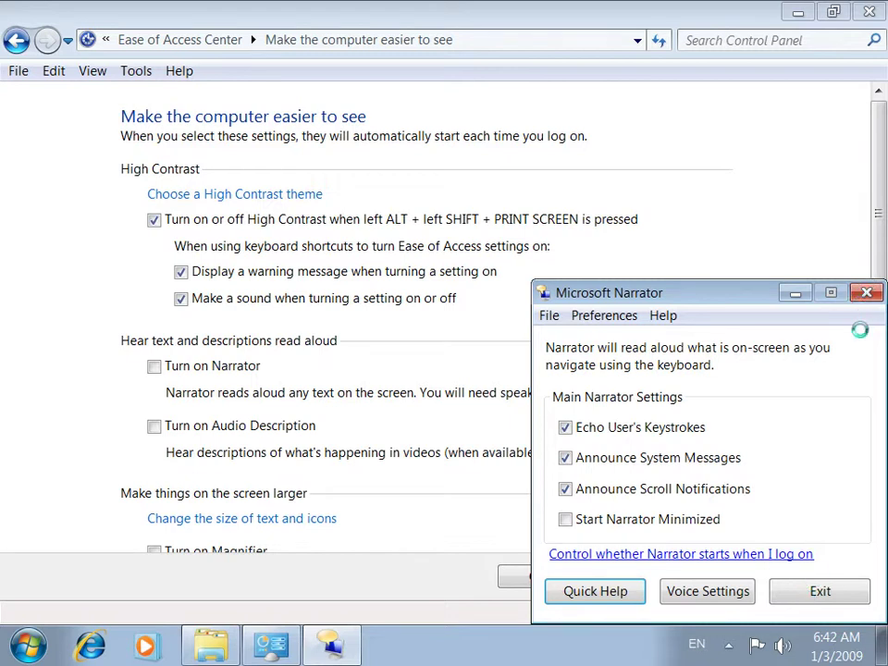
click(822, 591)
click(706, 537)
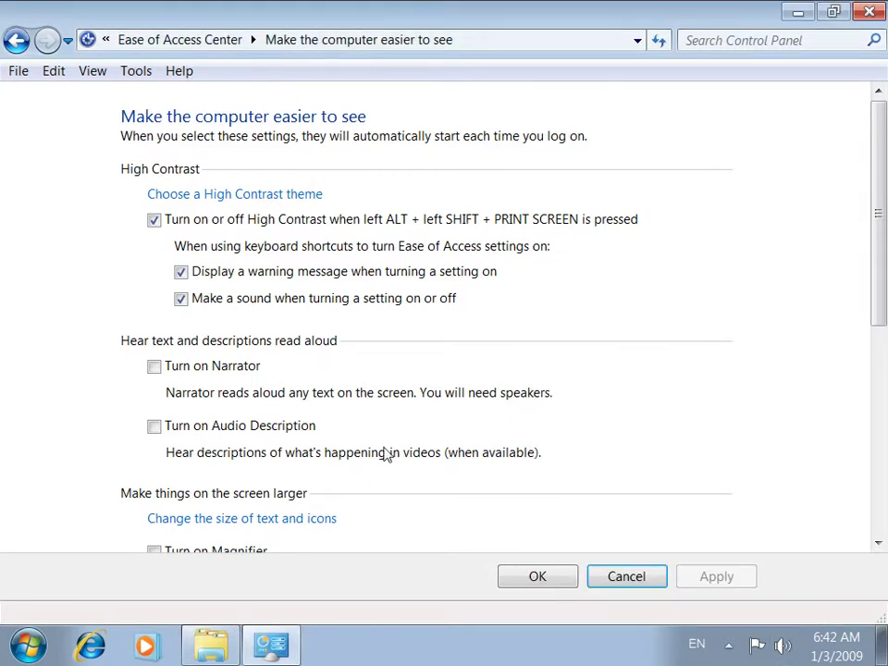
Enable the Turn on Magnifier option and apply the change
drag(880, 279, 866, 365)
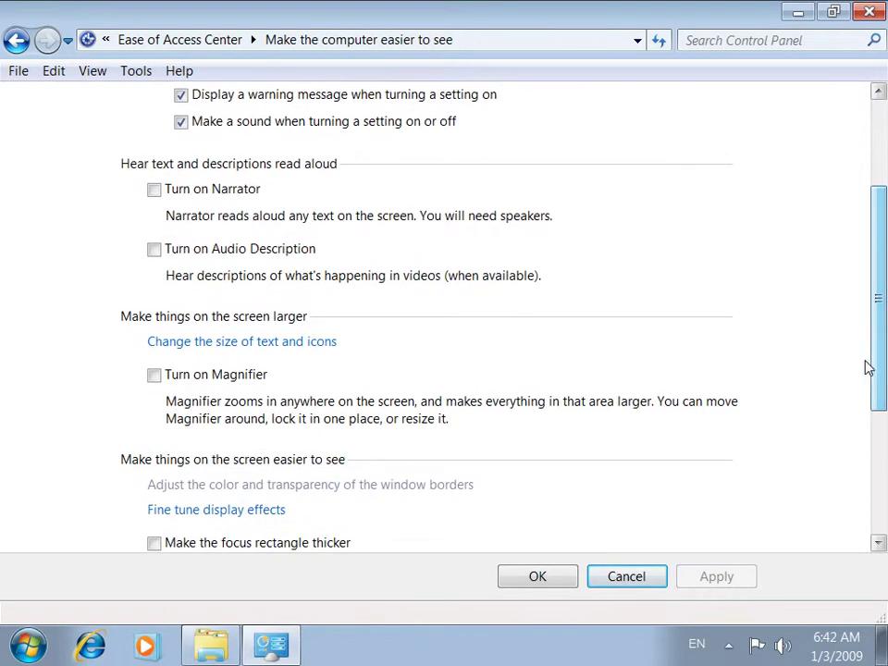
click(218, 385)
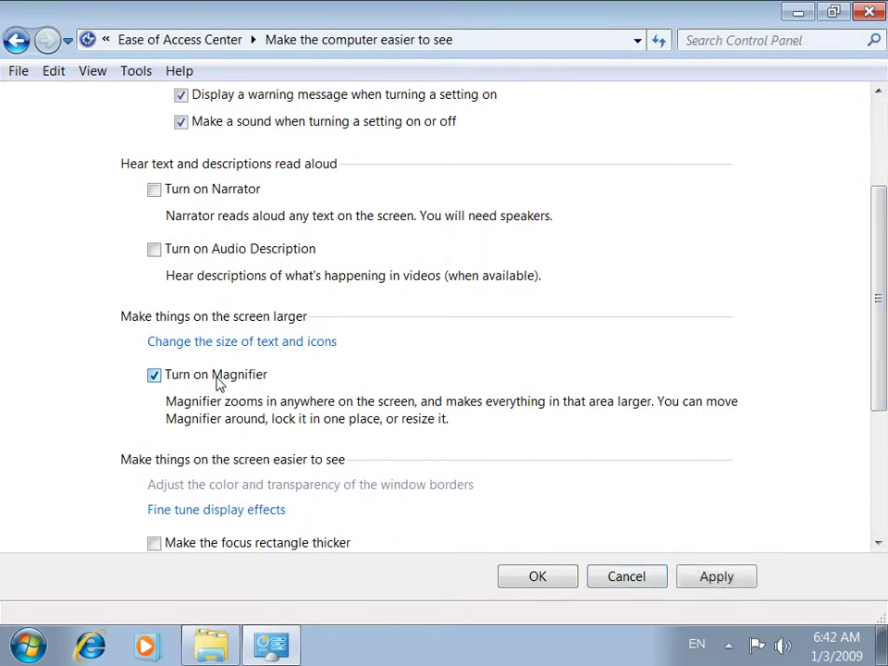
click(721, 577)
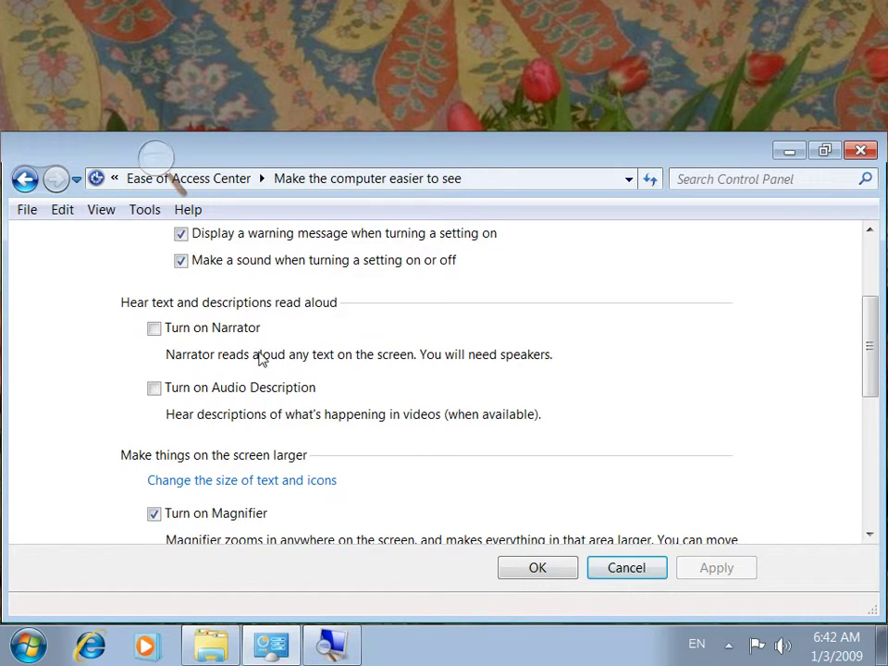
Disable the Turn on Magnifier option, save the settings, and close the running Magnifier
right_click(331, 645)
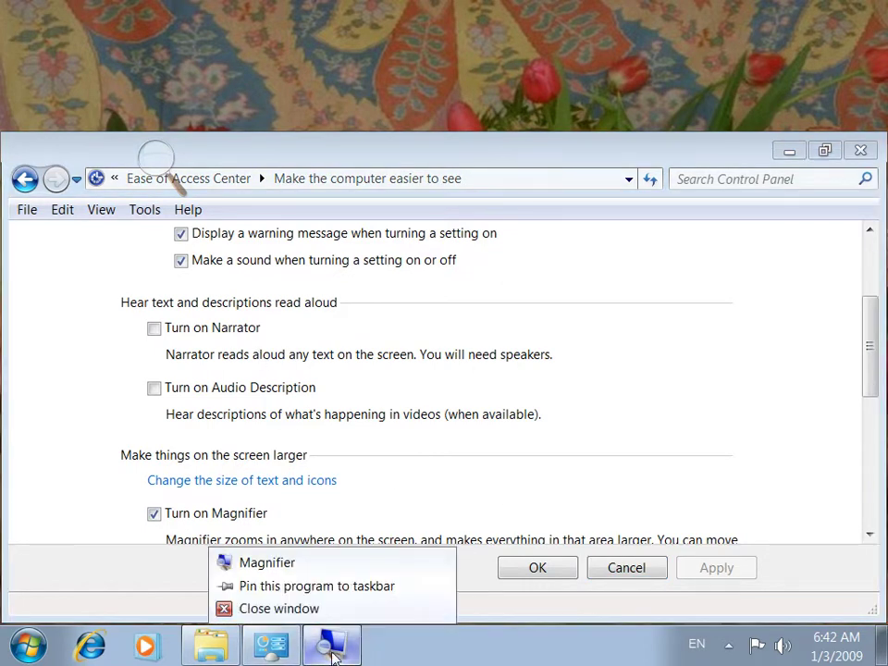
click(205, 521)
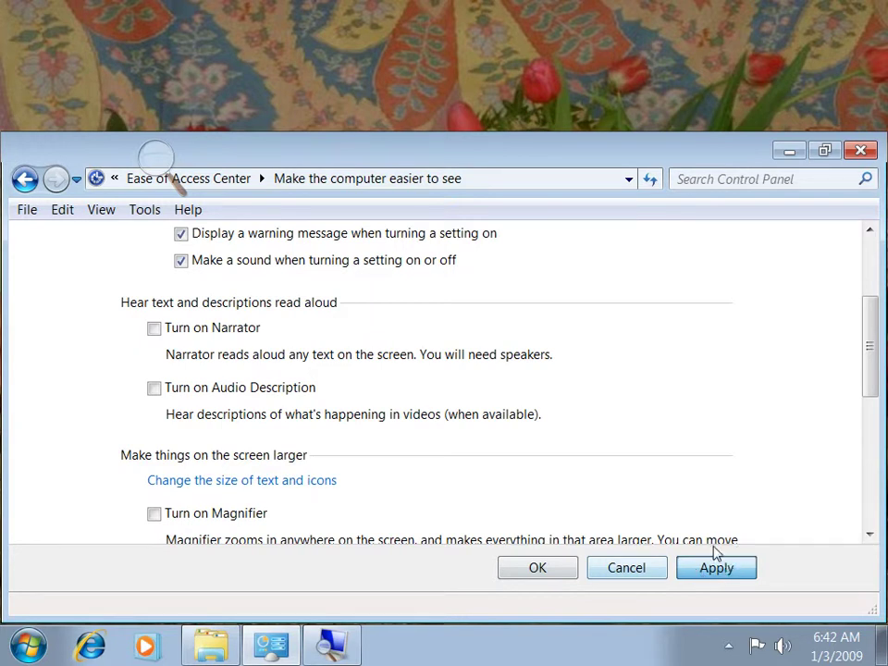
click(728, 572)
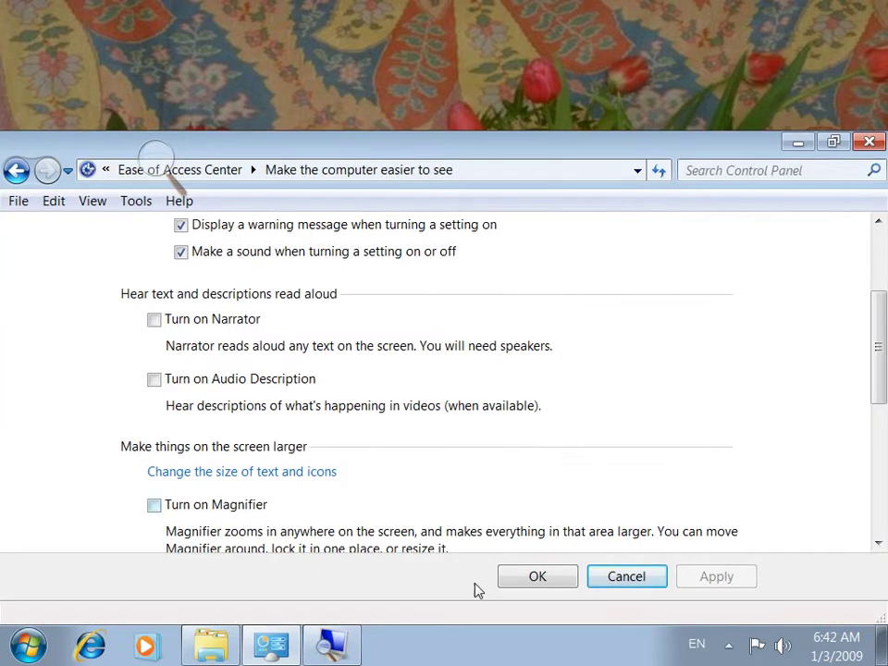
click(548, 578)
right_click(350, 641)
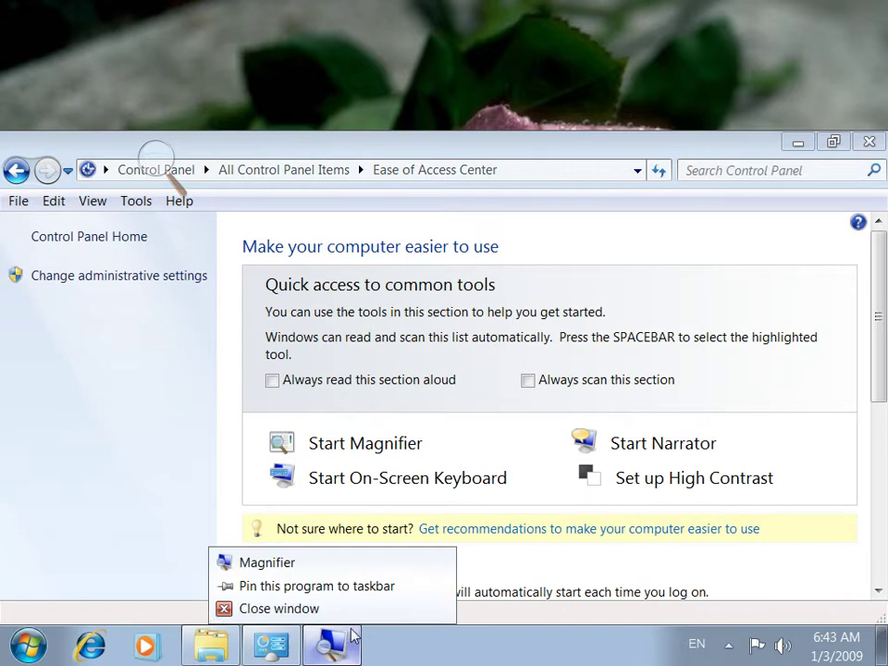
click(314, 608)
Reopen the High Contrast setup page, minimize the window, and open the Run dialog to examine its blinking text cursor
click(614, 349)
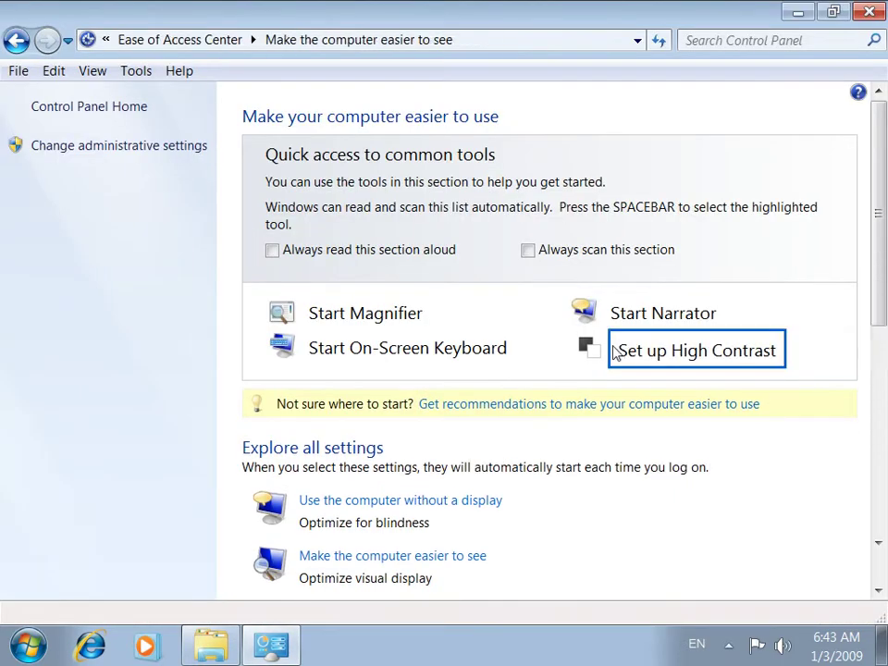
drag(878, 282, 884, 499)
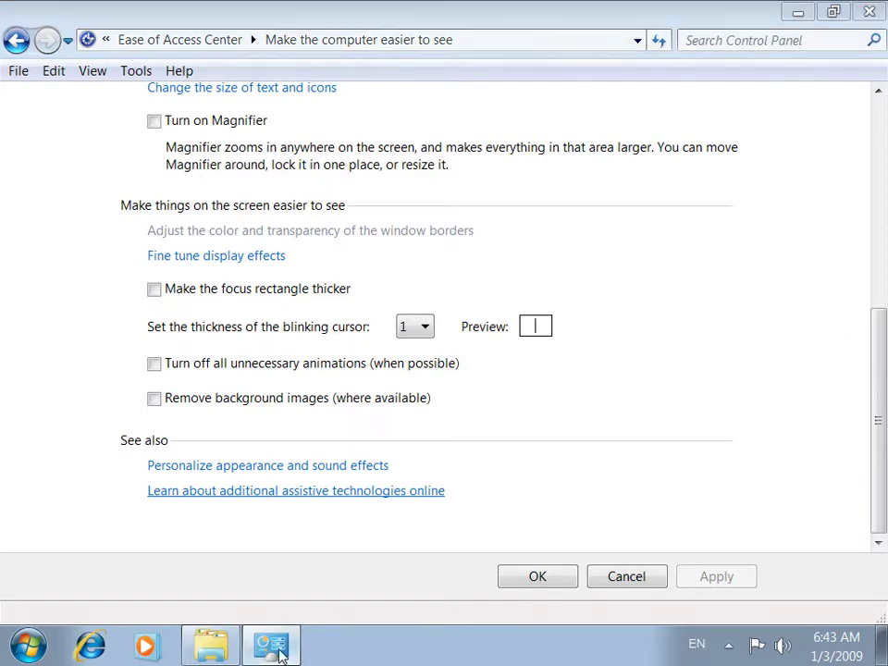
click(279, 653)
key(super+r)
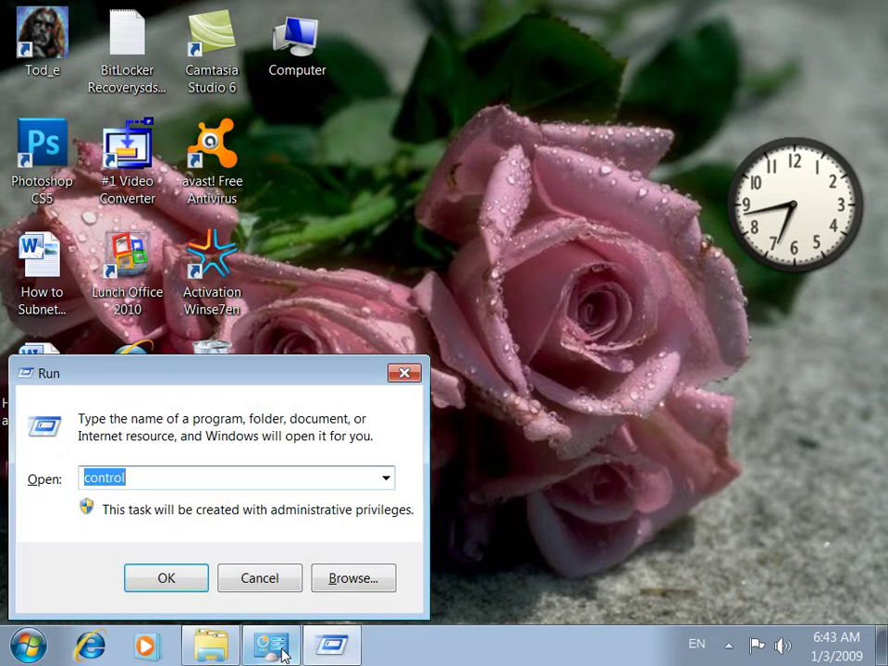
click(151, 480)
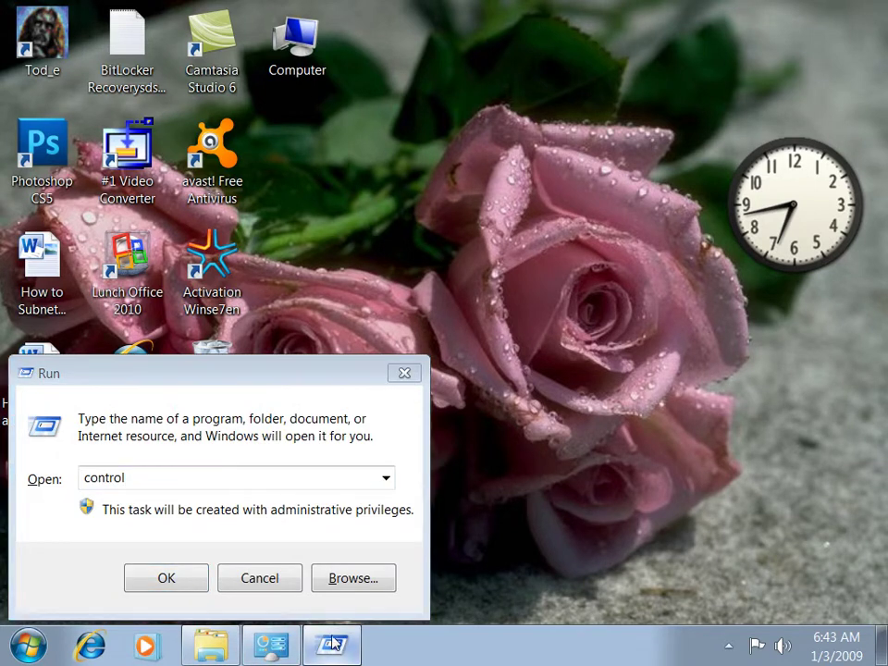
Set the blinking cursor thickness to 20, apply it, and check the cursor in the Run dialog before closing that dialog
click(271, 645)
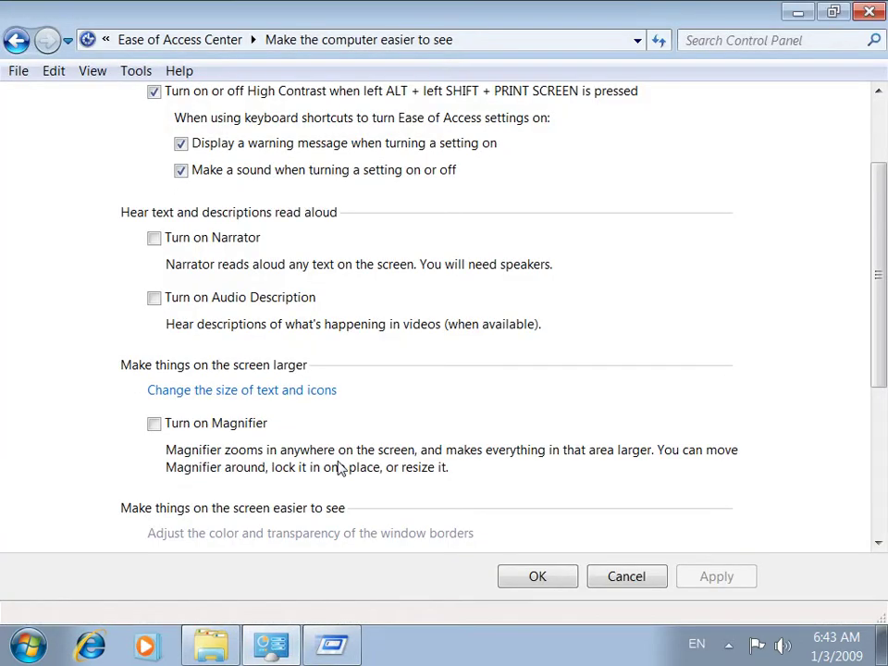
scroll(619, 321, down, 5)
click(427, 398)
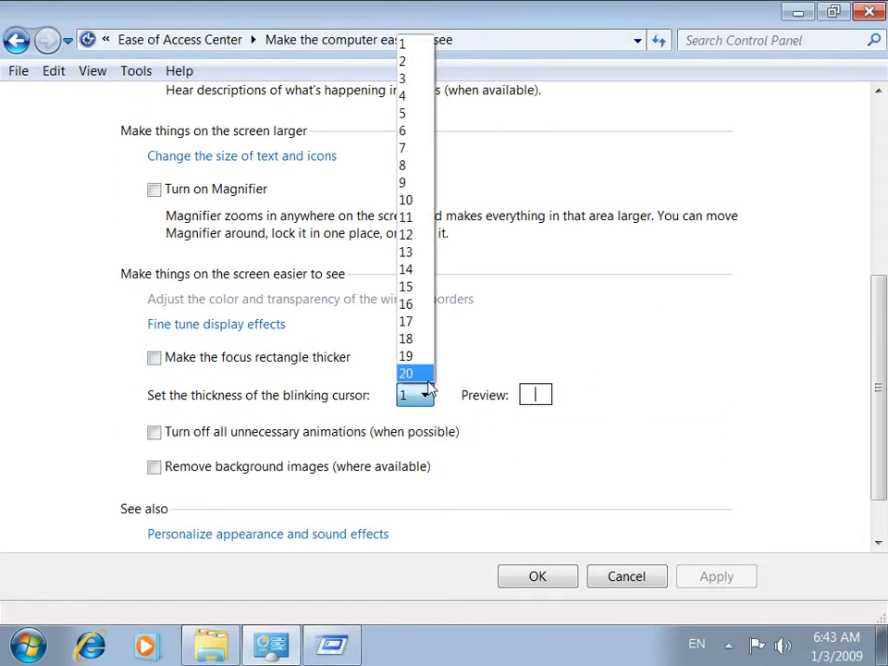
click(412, 374)
click(689, 577)
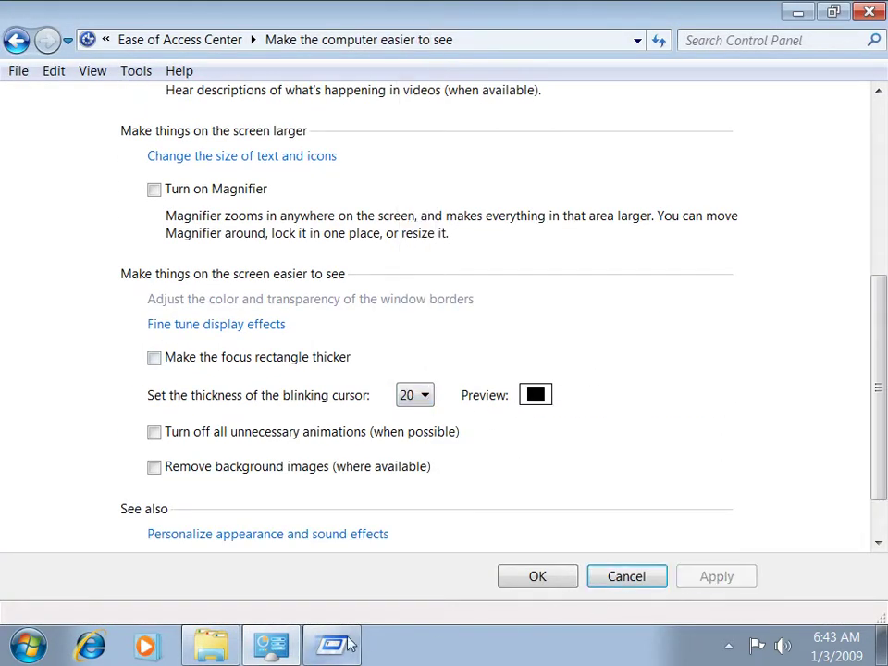
click(352, 645)
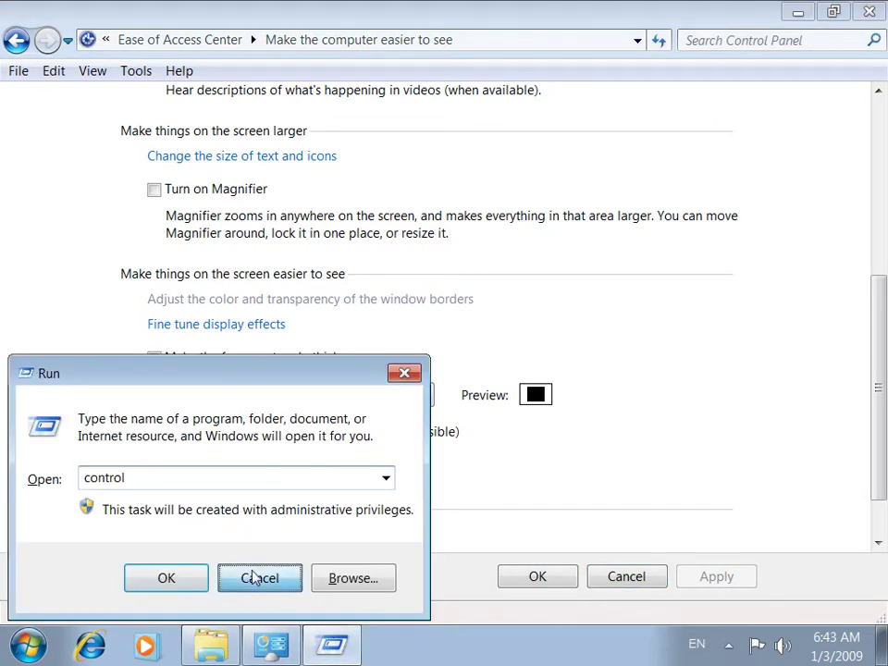
click(254, 579)
Set the thickness of the blinking cursor to 11 and apply the change
click(408, 396)
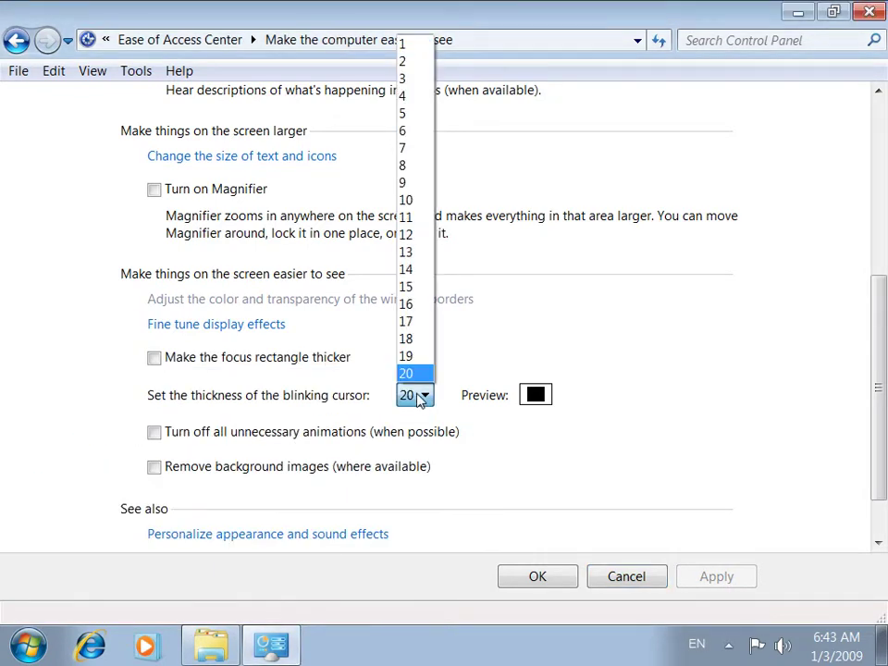
click(407, 219)
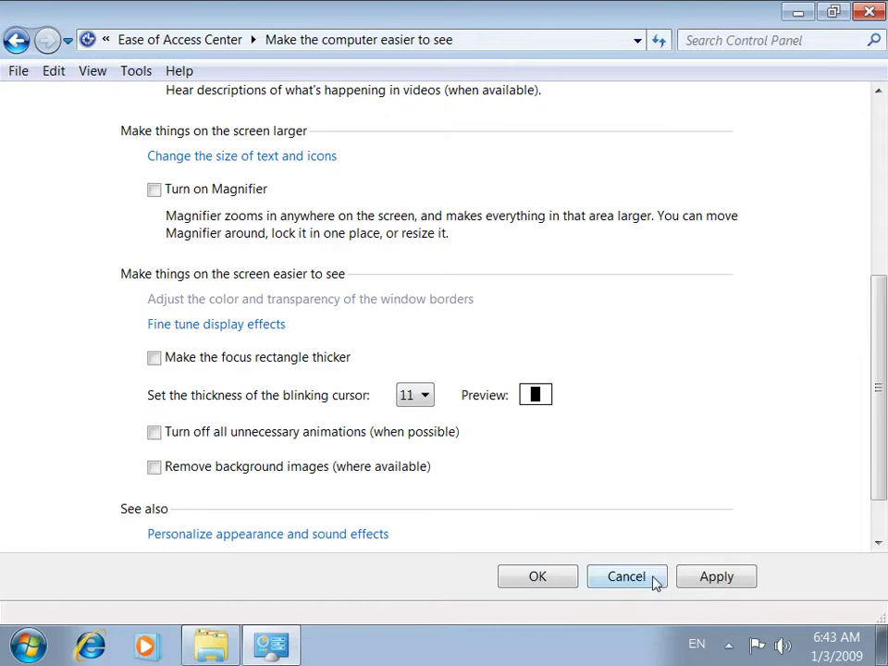
click(697, 577)
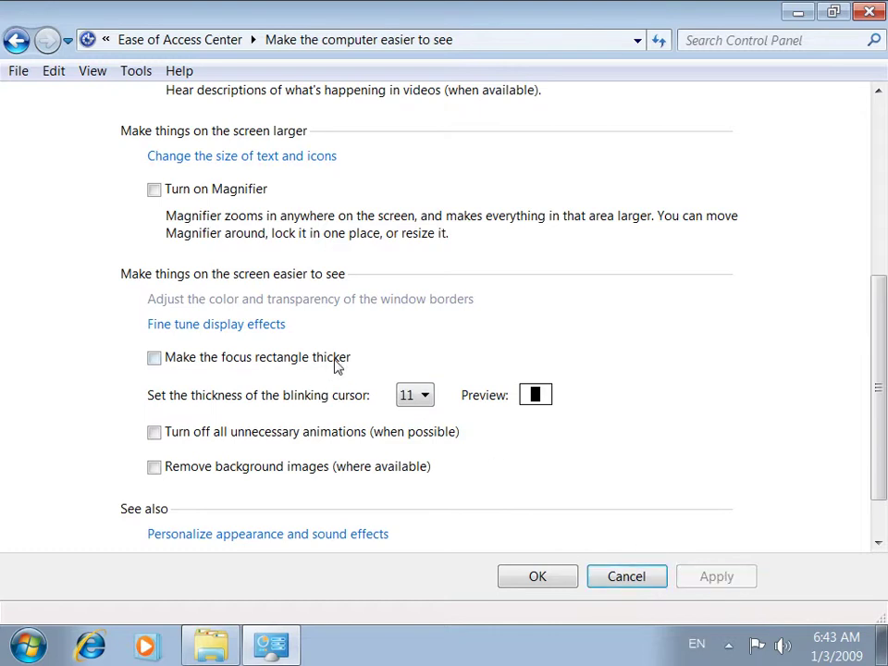
Try the thicker focus rectangle option, and apply the options for turning off unnecessary animations and removing background images
click(266, 359)
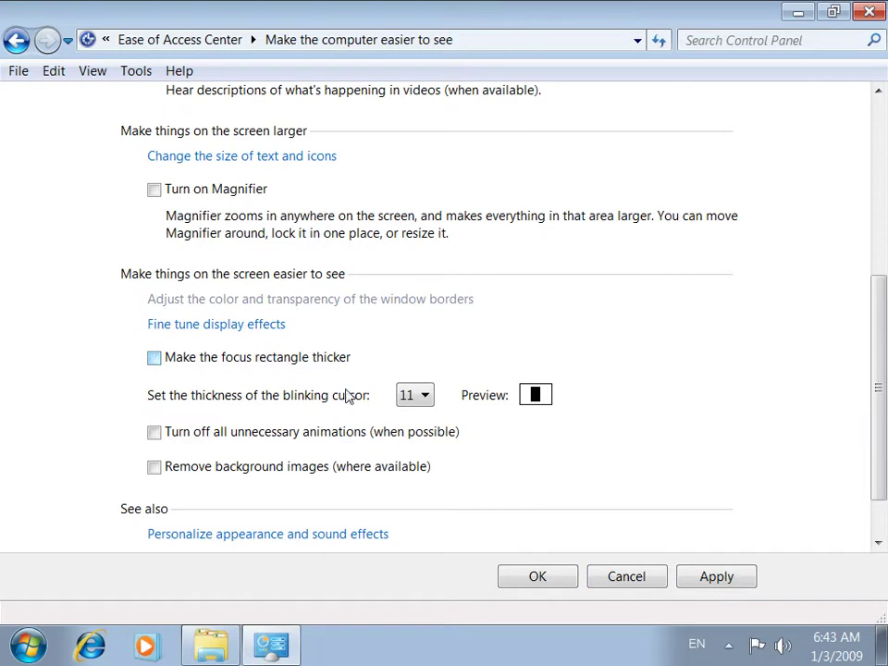
click(714, 580)
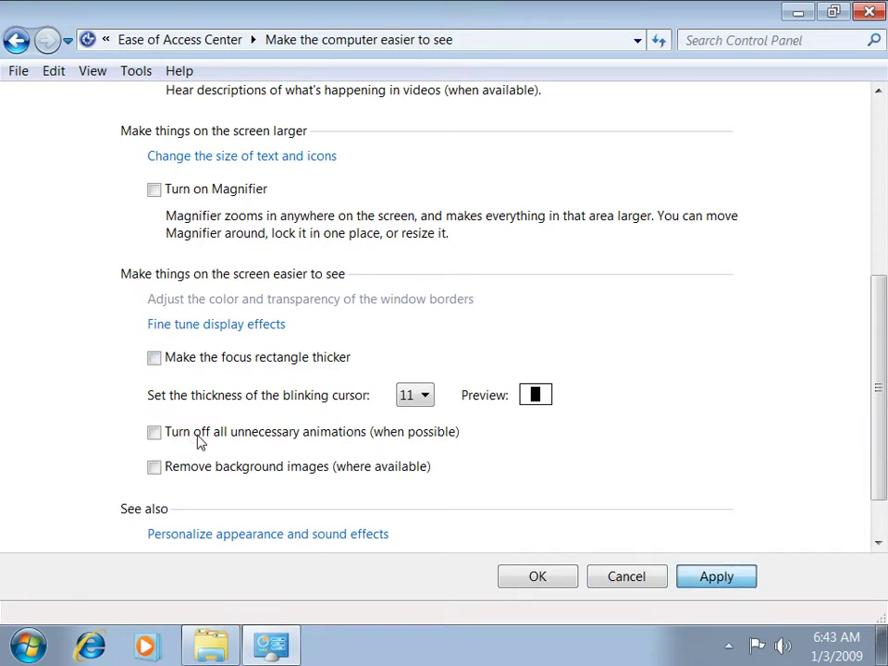
click(315, 439)
click(726, 581)
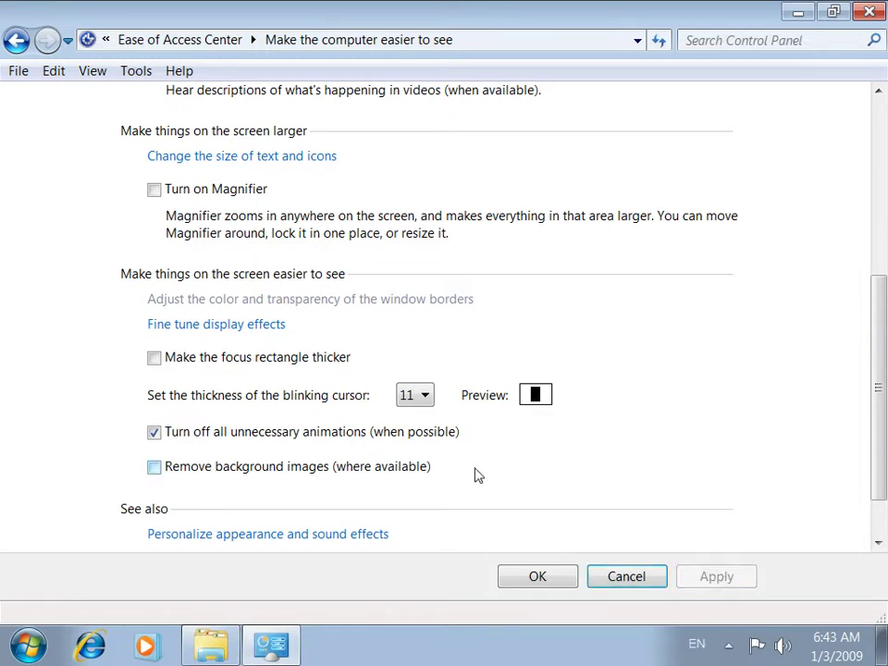
click(219, 469)
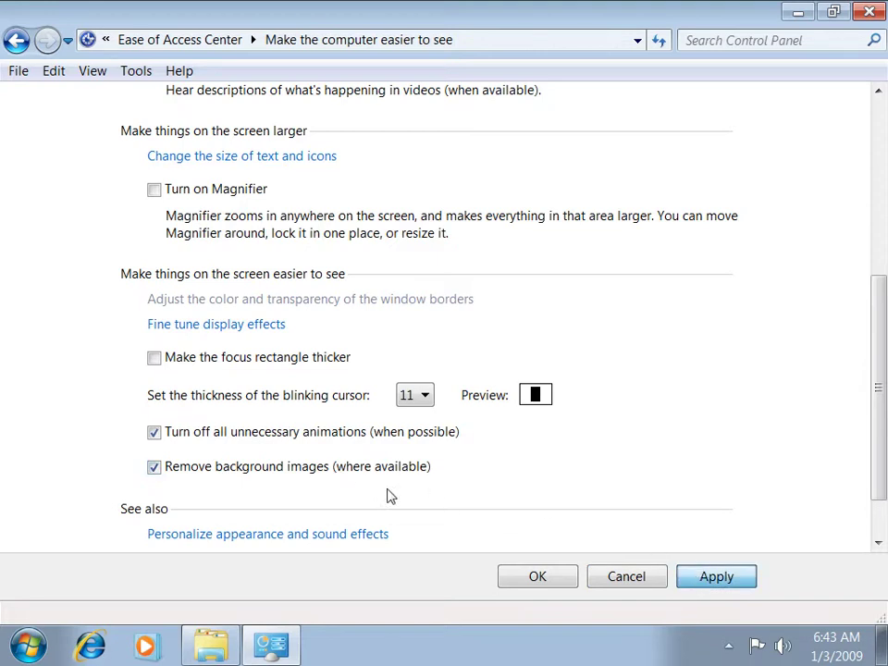
Clear the unnecessary animations and background images options and return to the Ease of Access Center
click(262, 465)
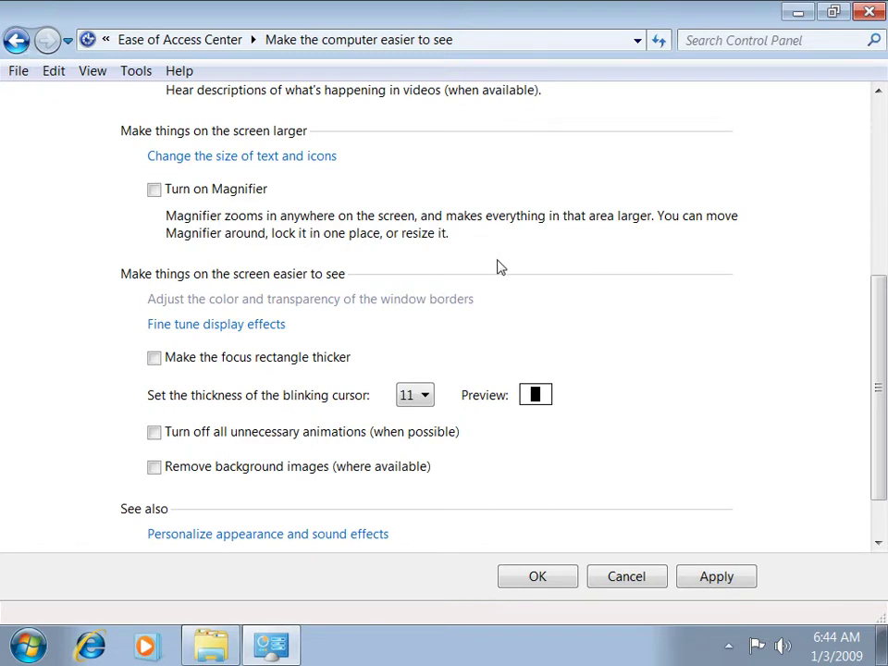
click(17, 41)
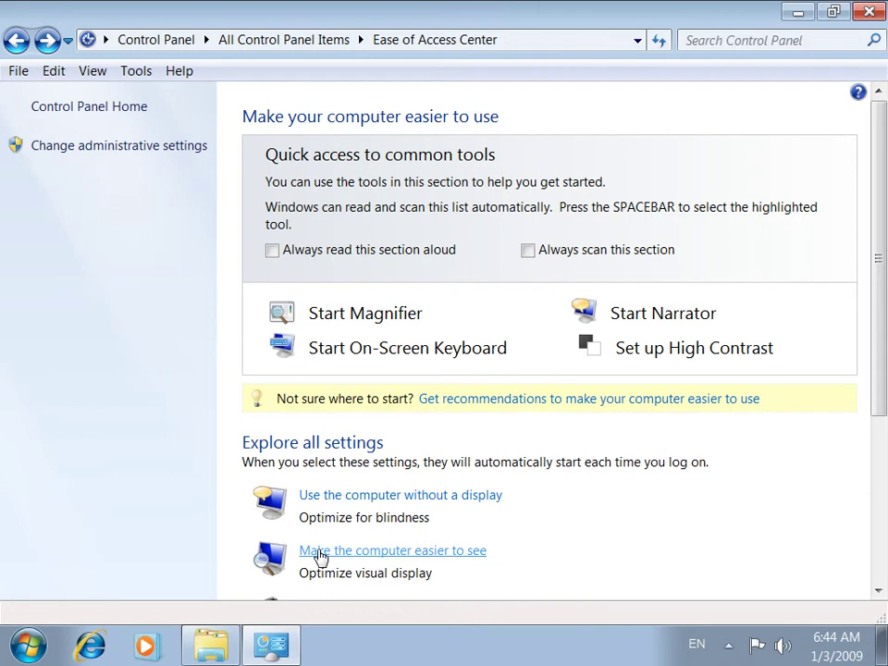
View the settings for making the computer easier to see and for using it without a mouse or keyboard
click(370, 552)
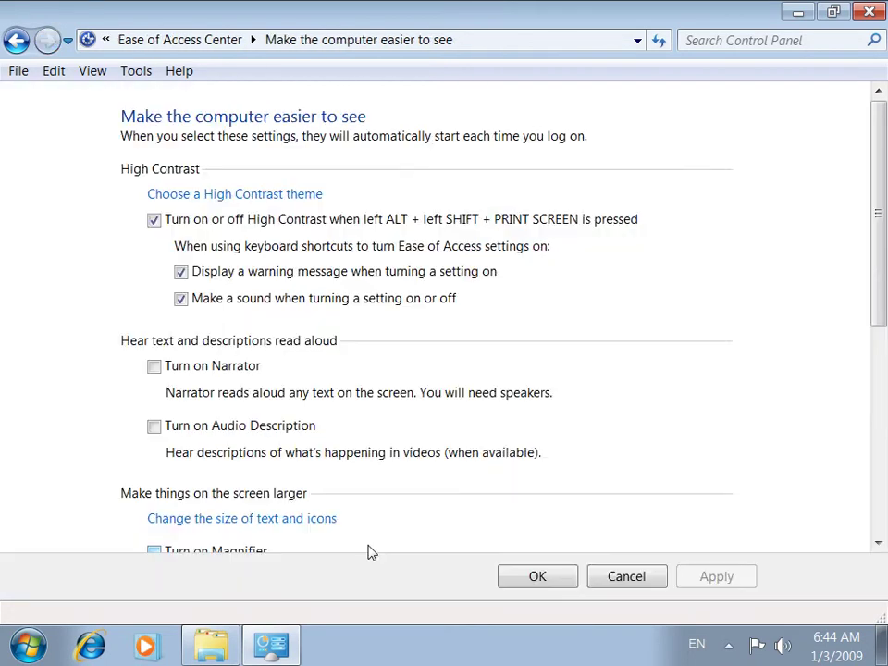
click(15, 40)
scroll(418, 503, down, 2)
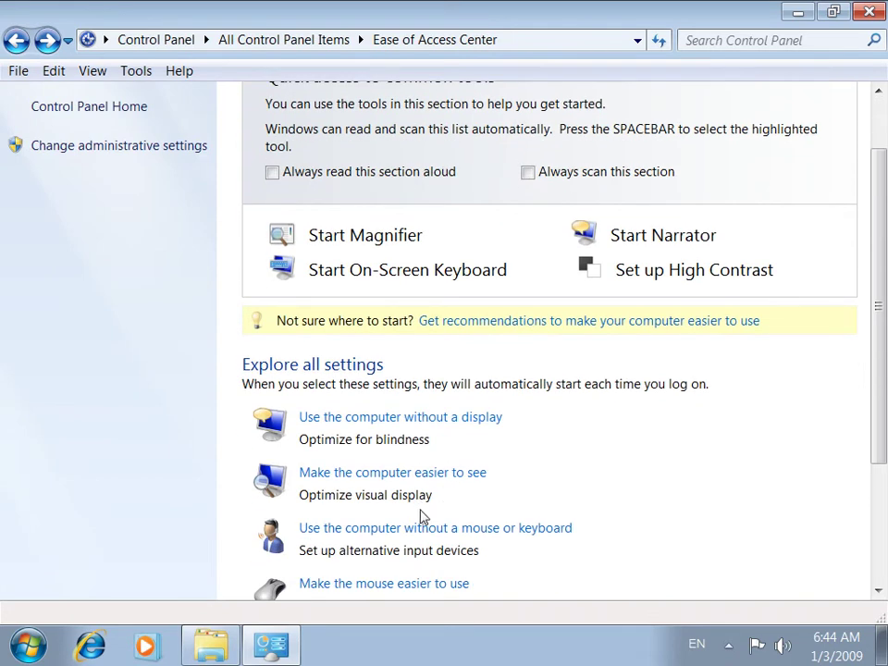
click(404, 531)
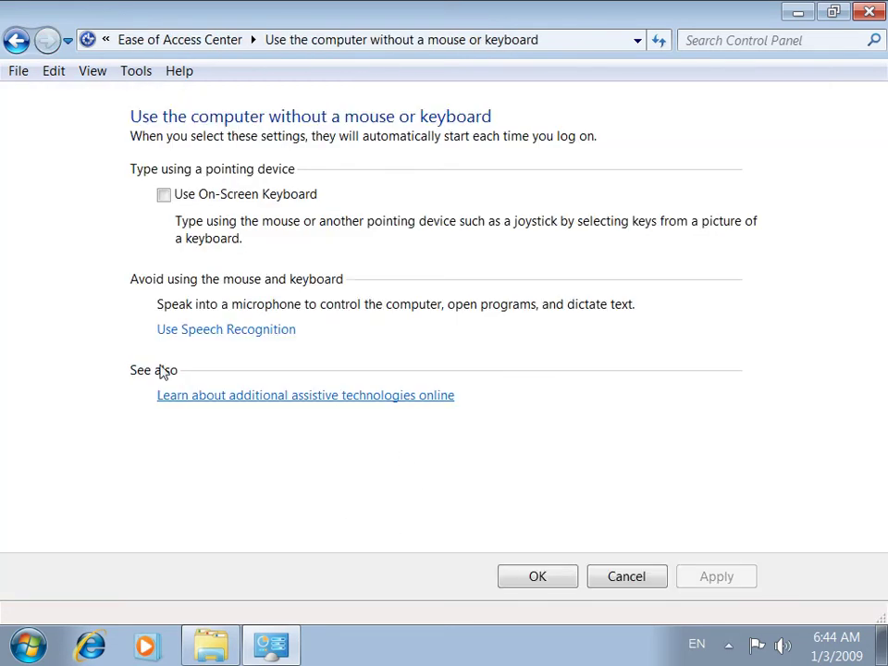
click(22, 40)
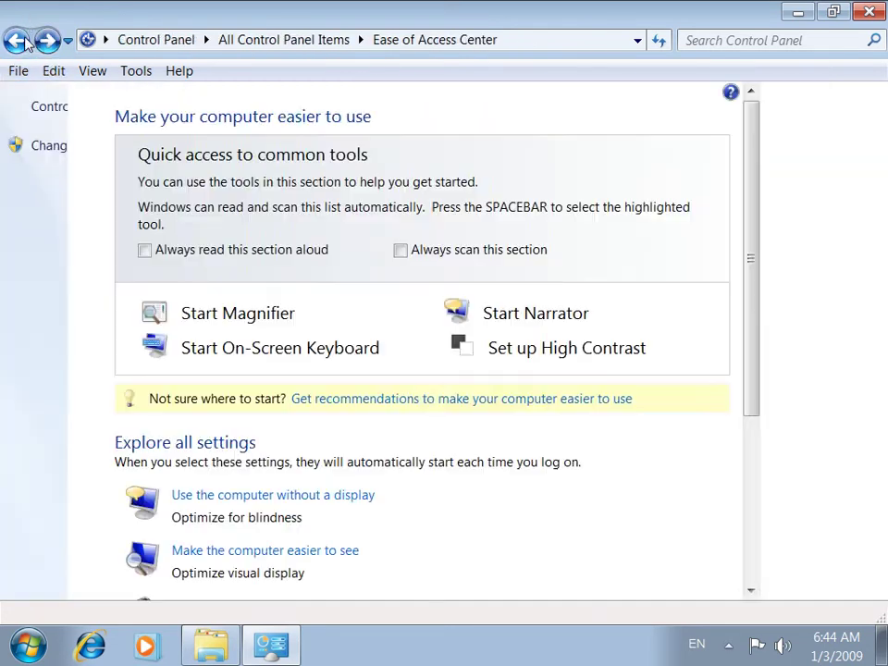
Look over the remaining Ease of Access categories and return to the All Control Panel Items overview
scroll(440, 571, down, 2)
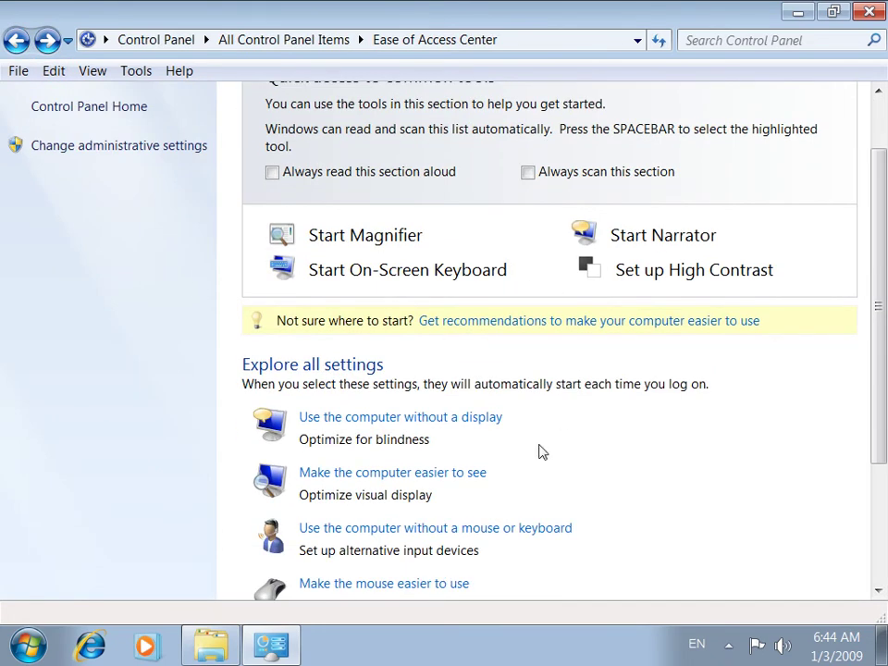
scroll(549, 436, down, 1)
scroll(345, 297, down, 1)
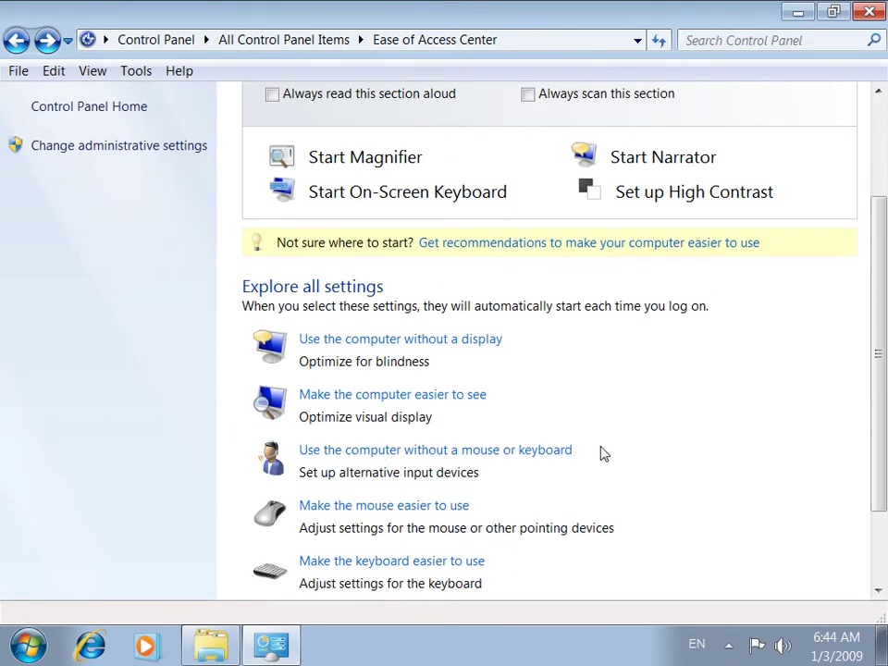
scroll(232, 161, up, 4)
click(16, 41)
click(16, 41)
click(16, 41)
click(15, 41)
click(16, 41)
click(16, 40)
click(15, 41)
click(15, 41)
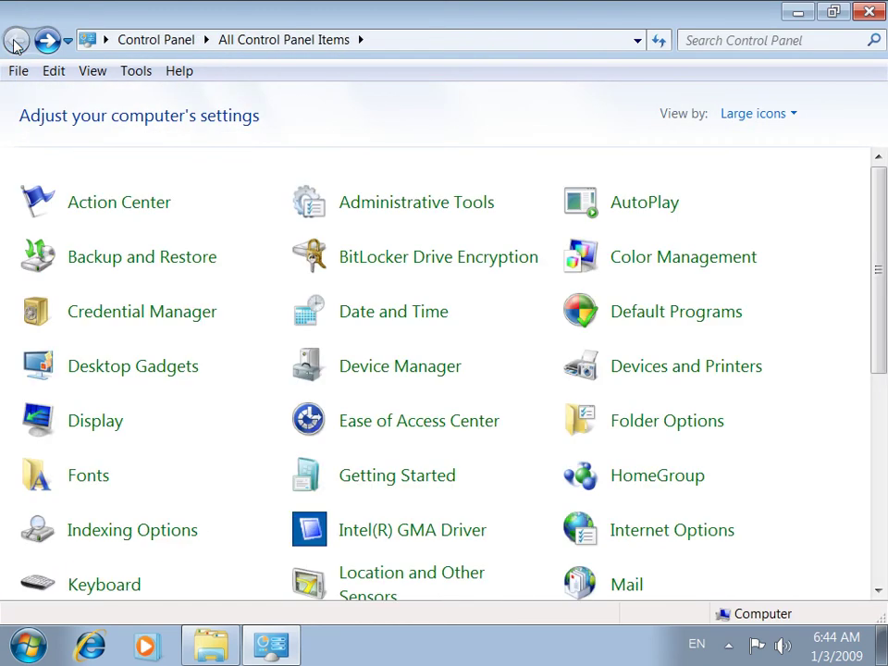